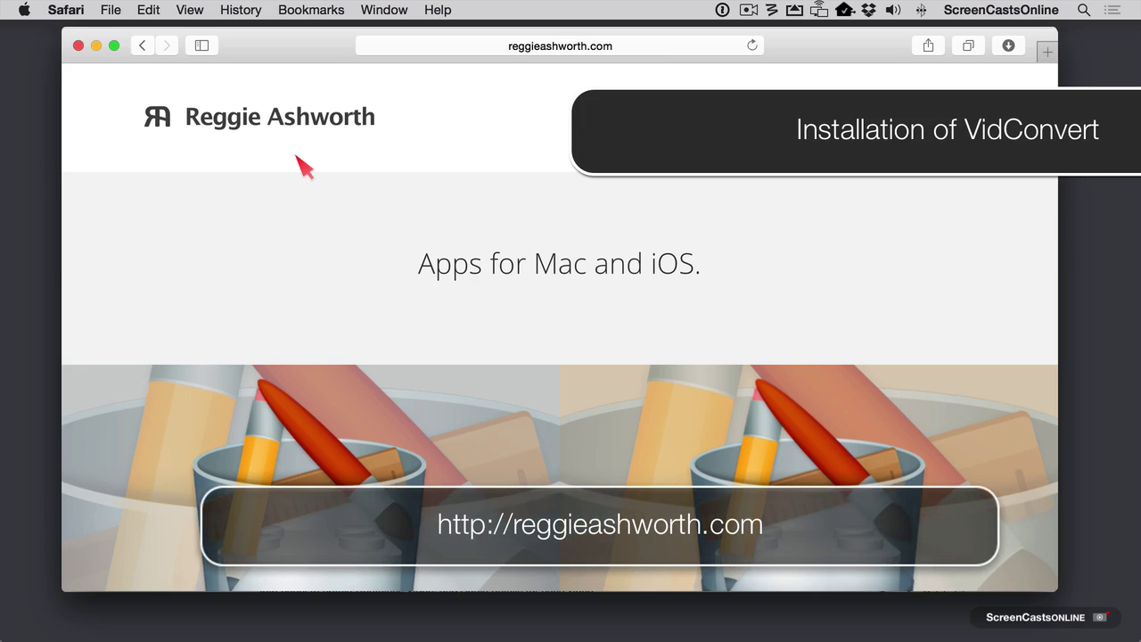
- Scroll down to VidConvert and open its product information page
scroll(304, 166, "down", 2)
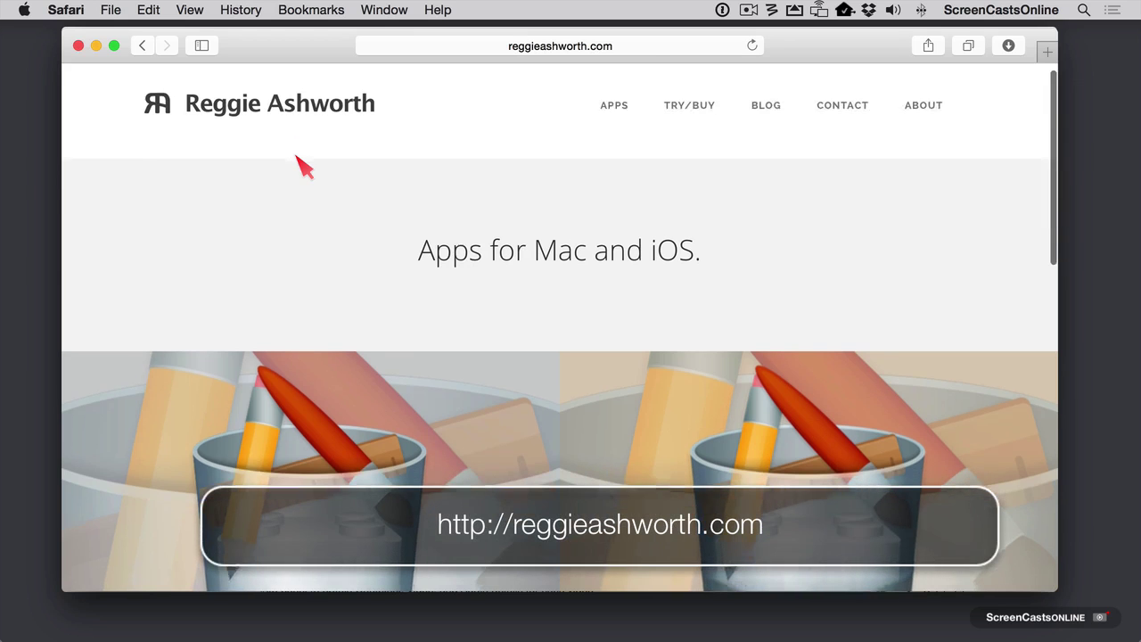
scroll(303, 166, "down", 5)
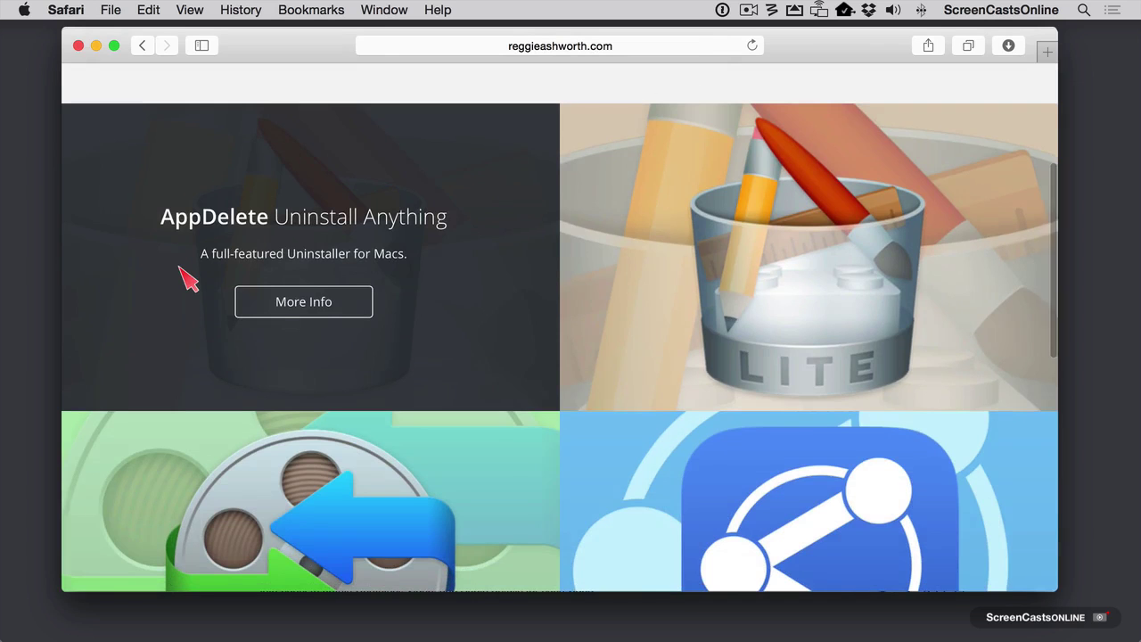
scroll(181, 273, "down", 2)
scroll(181, 272, "down", 5)
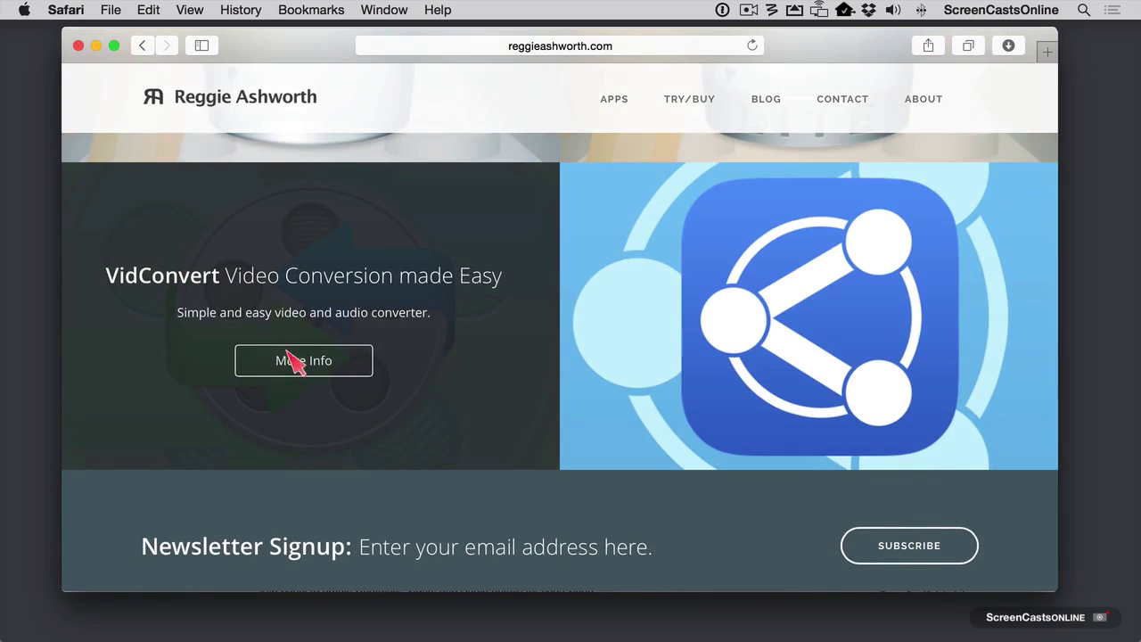
left_click(298, 362)
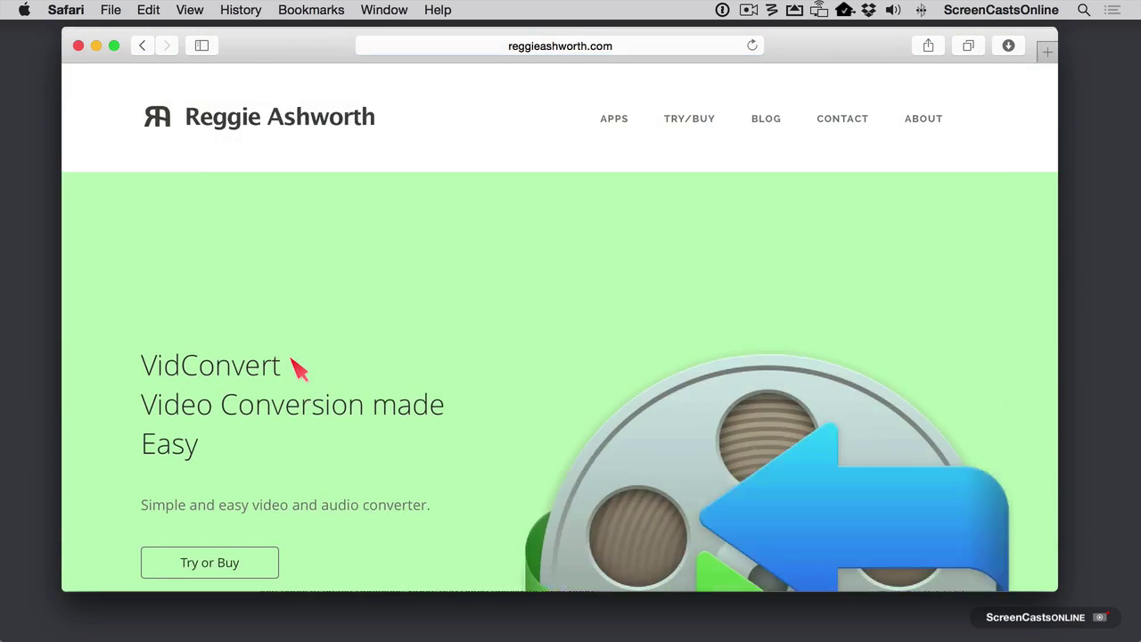
- Go to the developer's Try or Buy page and scroll to the VidConvert versions
scroll(299, 364, "down", 3)
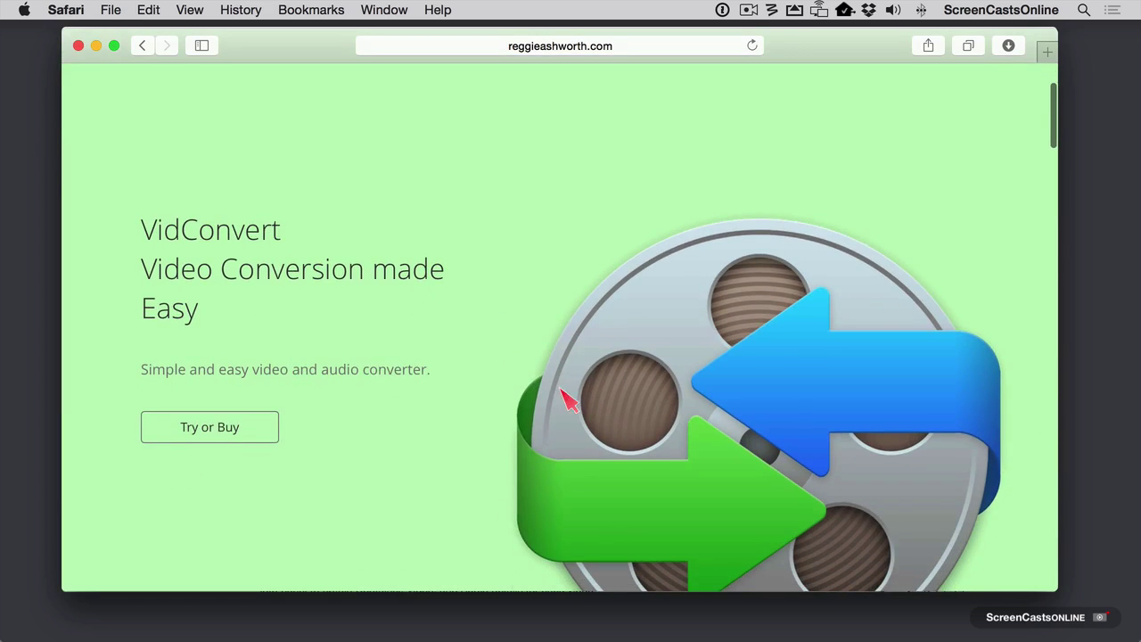
scroll(419, 470, "down", 3)
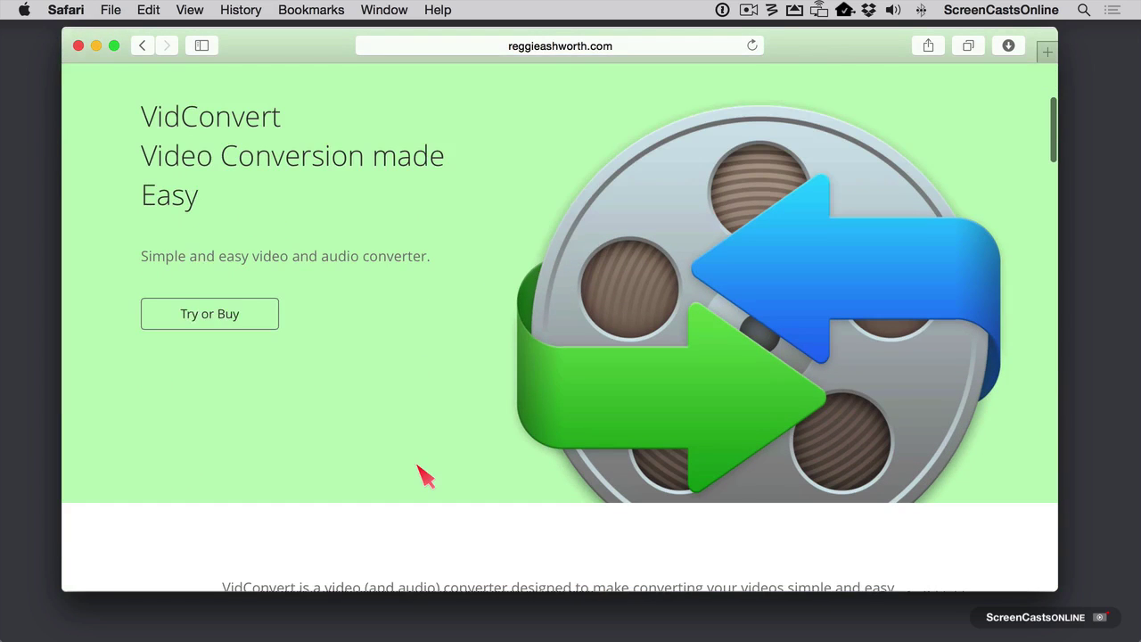
left_click(200, 326)
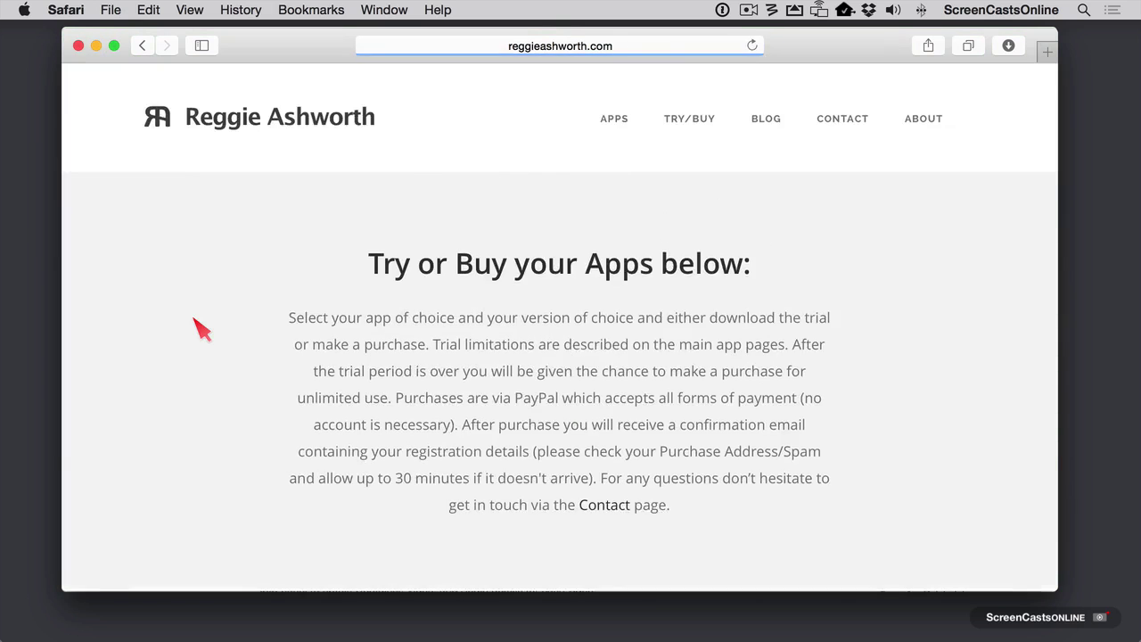
scroll(200, 326, "down", 5)
scroll(199, 326, "down", 10)
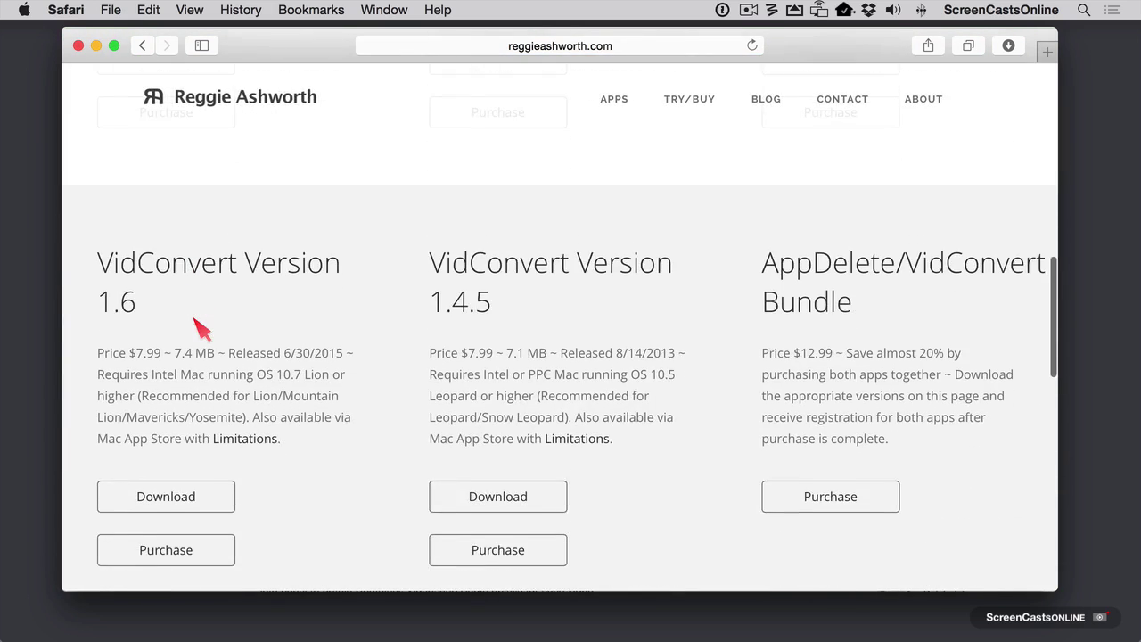
scroll(199, 326, "down", 1)
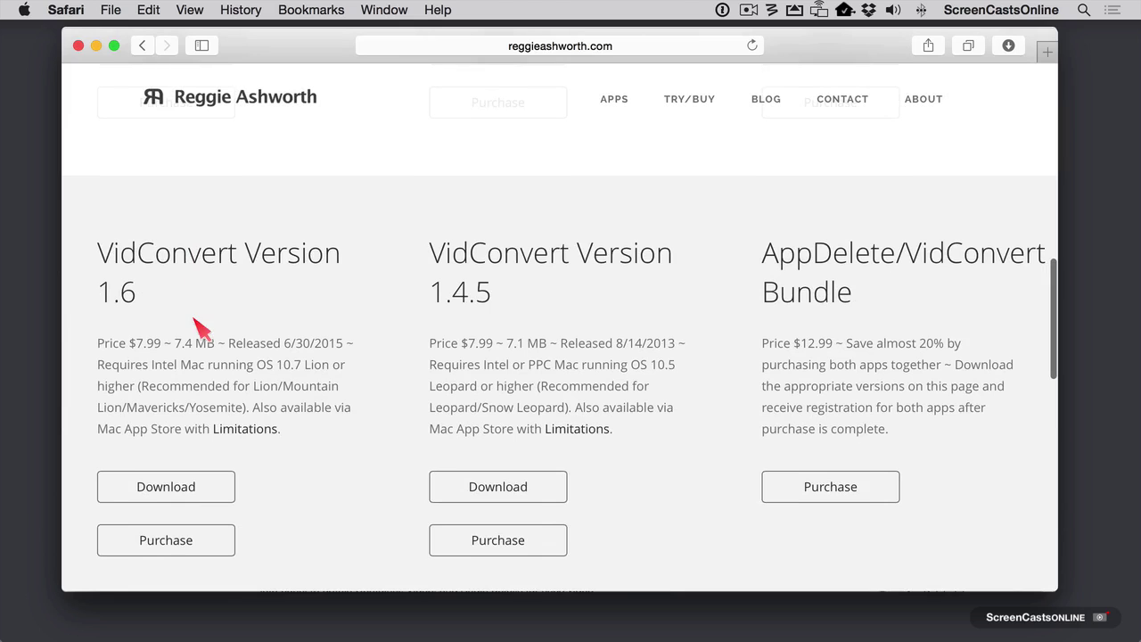
- Check the Mac App Store limitations, then download VidConvert 1.6 and reveal VidConvert.dmg in Finder
left_click(250, 431)
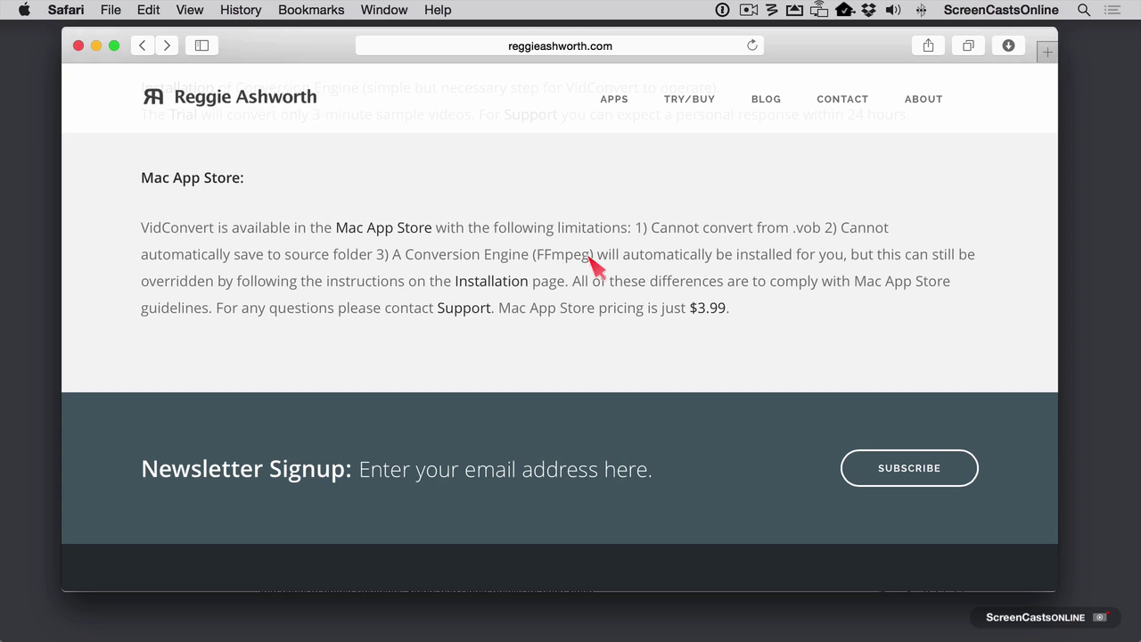
left_click(694, 102)
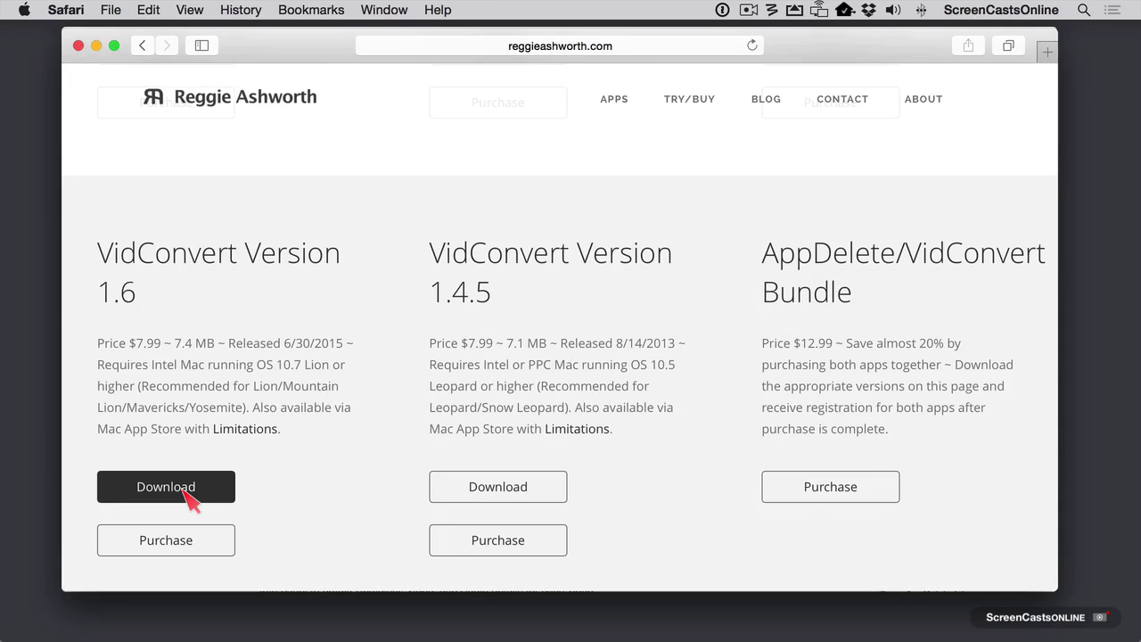
left_click(184, 489)
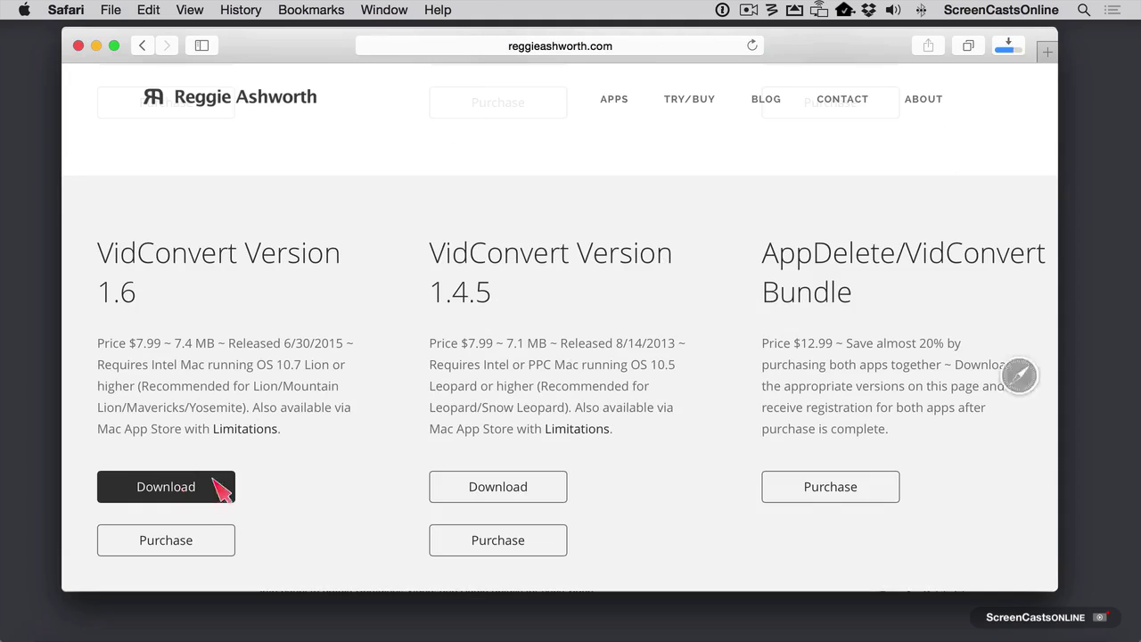
left_click(1010, 46)
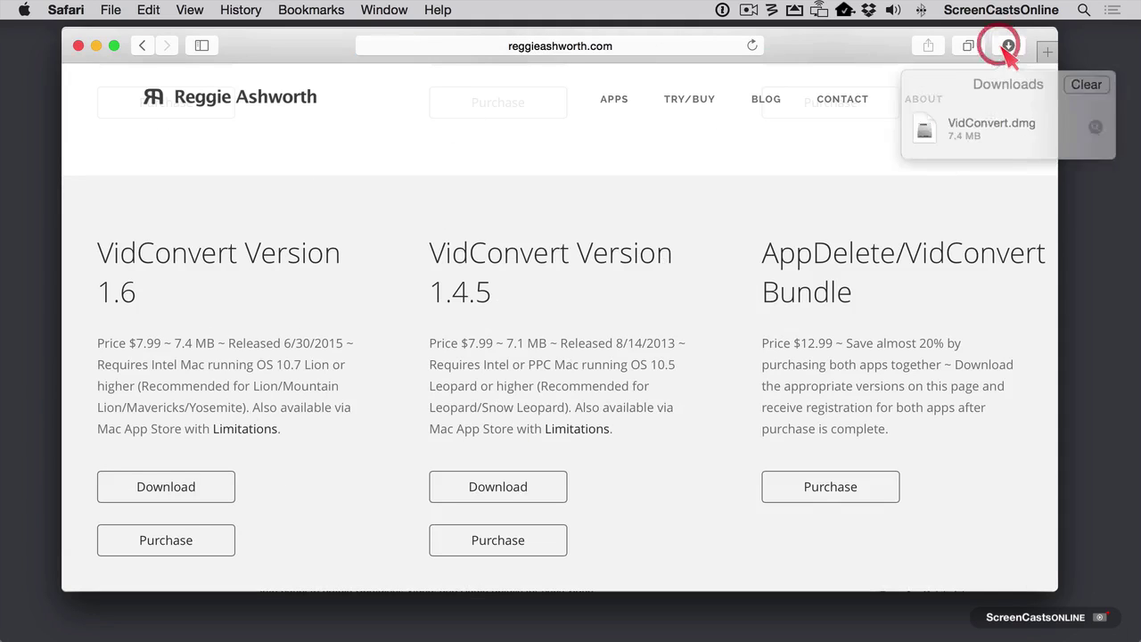
left_click(1084, 118)
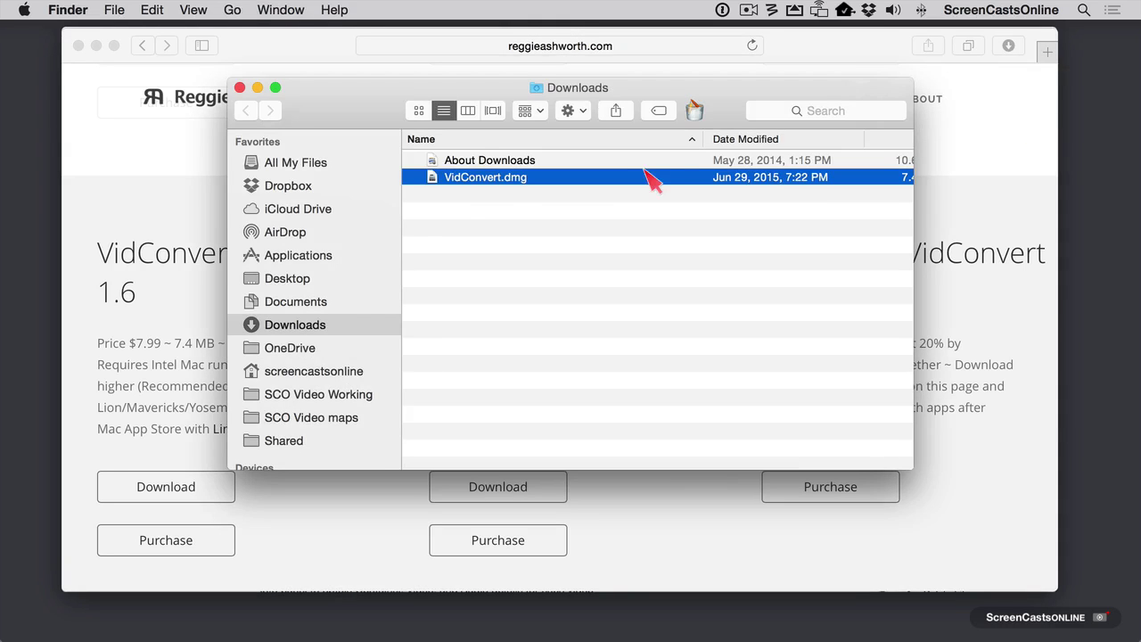
- Mount VidConvert.dmg, copy VidConvert into Applications, and eject the VidConvert disk
double_click(432, 183)
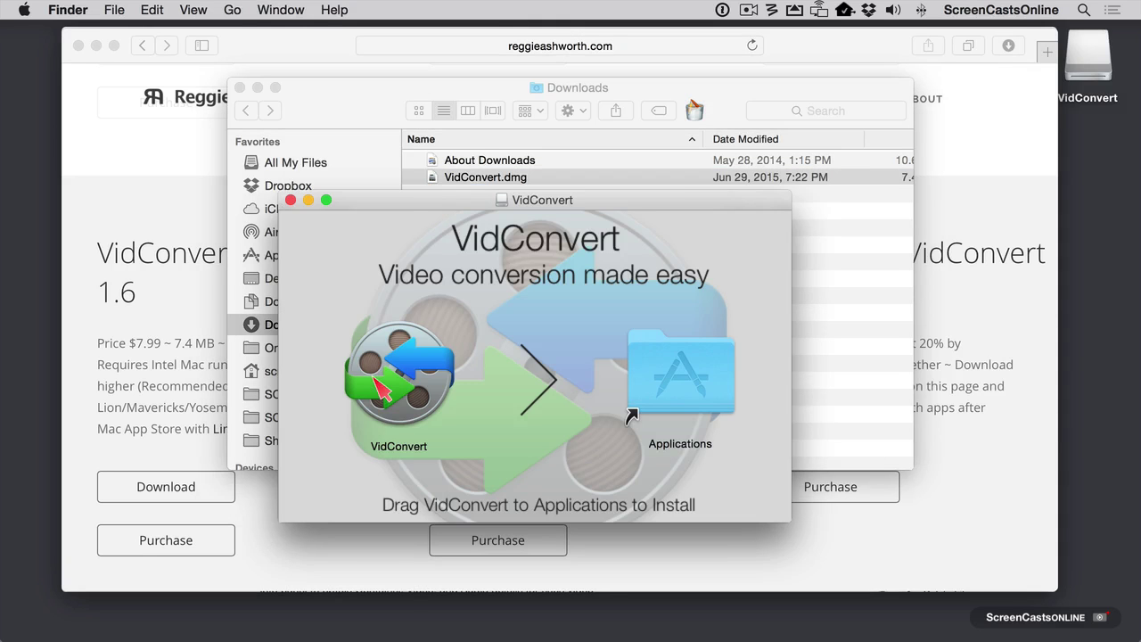
left_click_drag(381, 390, 685, 392)
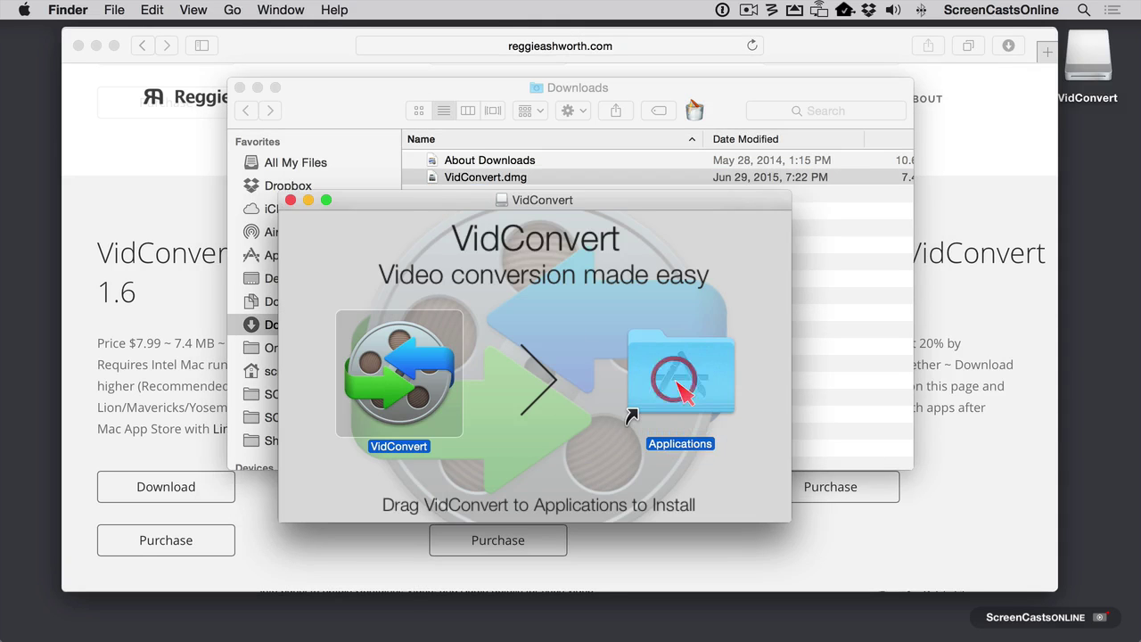
left_click(290, 199)
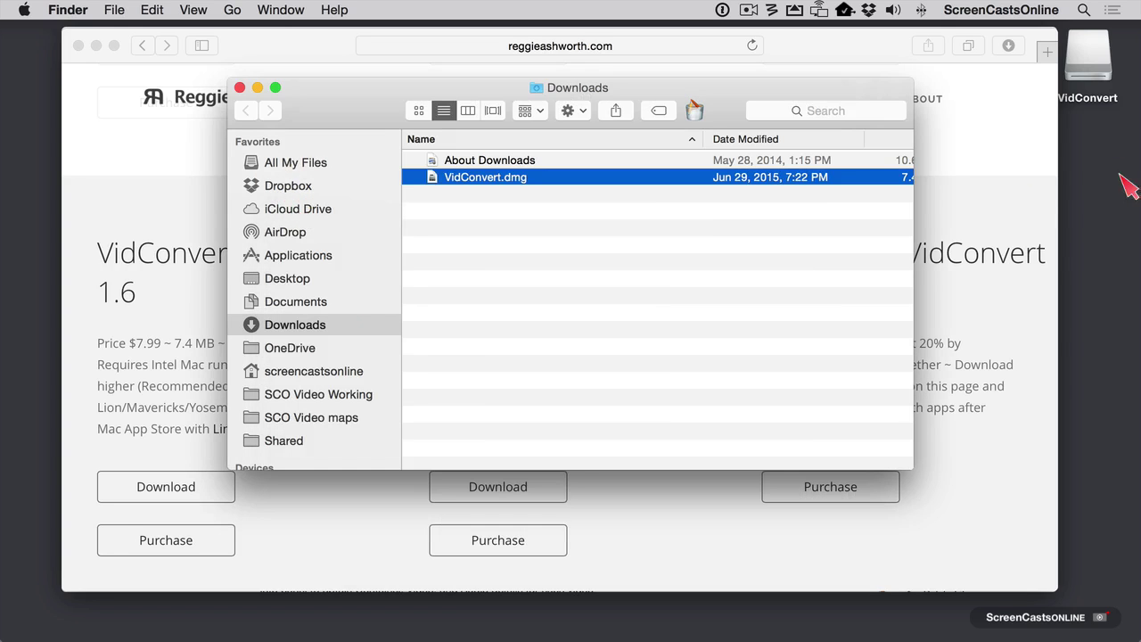
right_click(1100, 60)
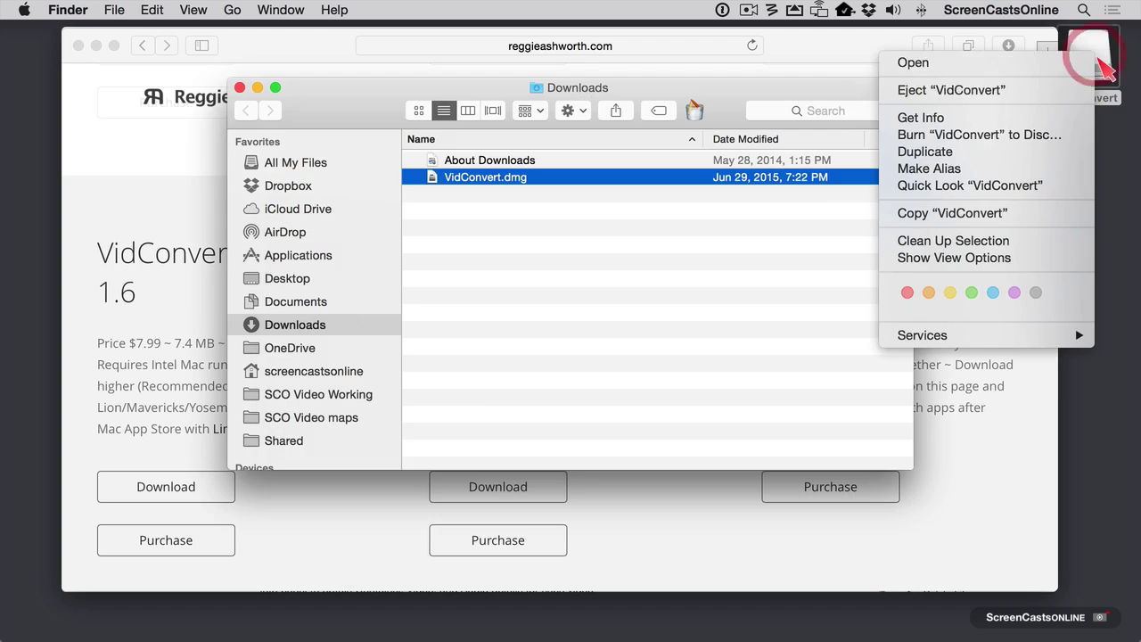
left_click(1009, 88)
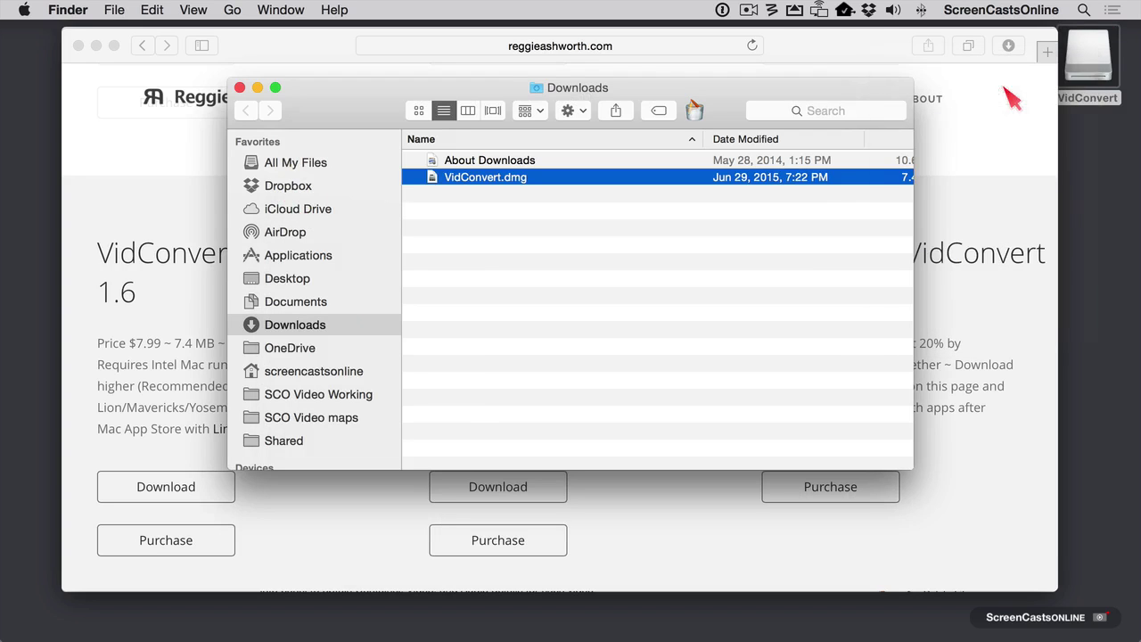
- Launch VidConvert from Applications, approve the Gatekeeper prompt, and continue to the FFmpeg engine instructions
left_click(259, 257)
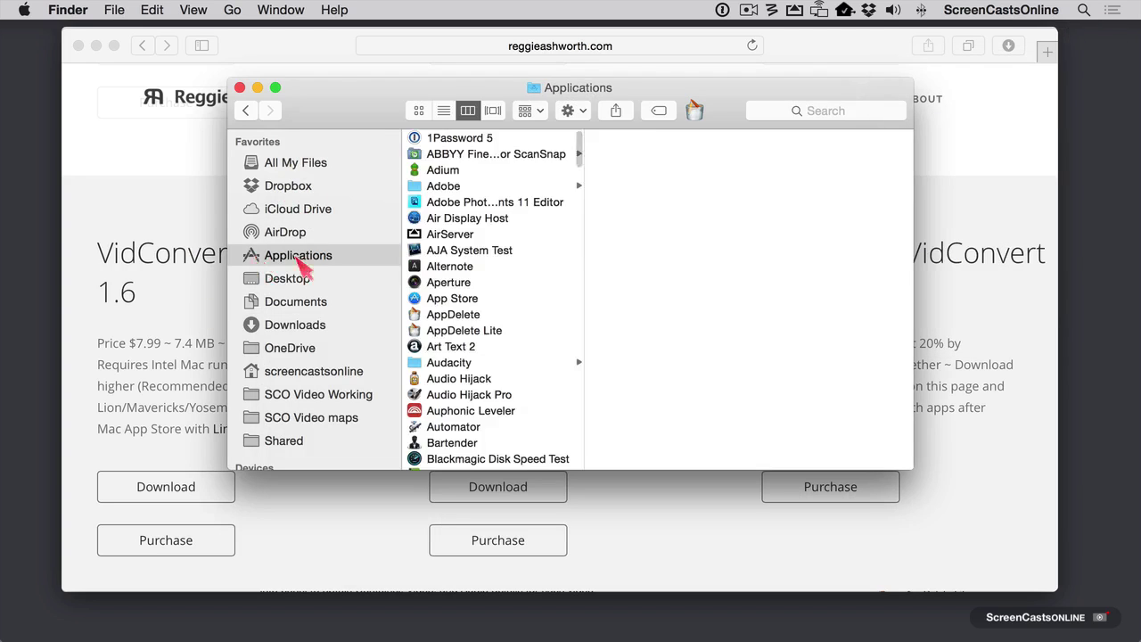
scroll(522, 354, "down", 10)
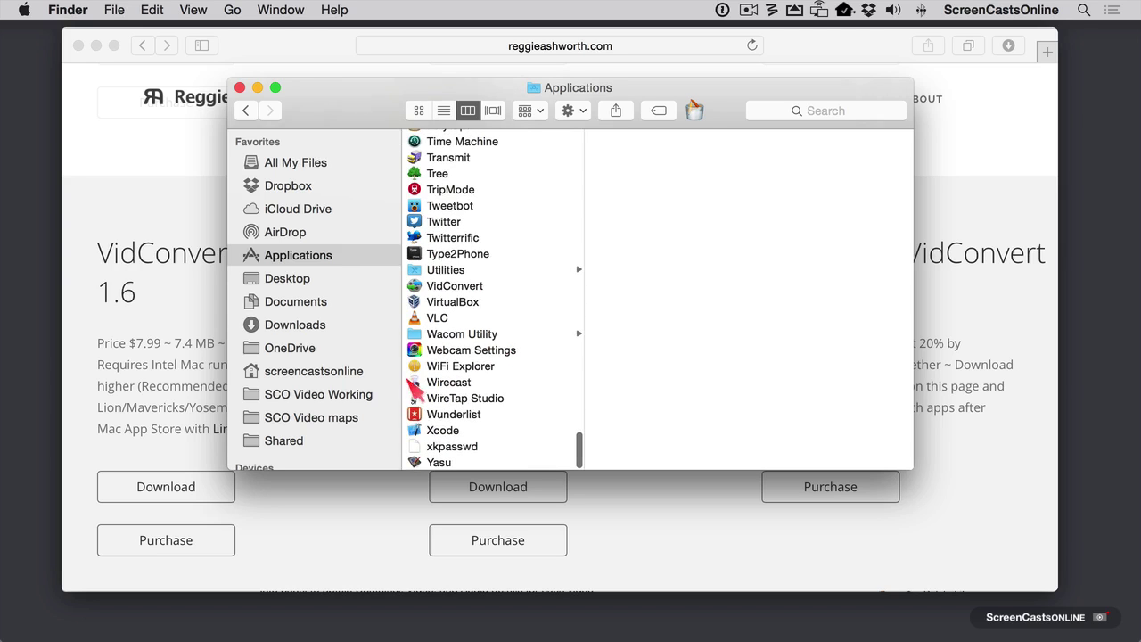
double_click(415, 290)
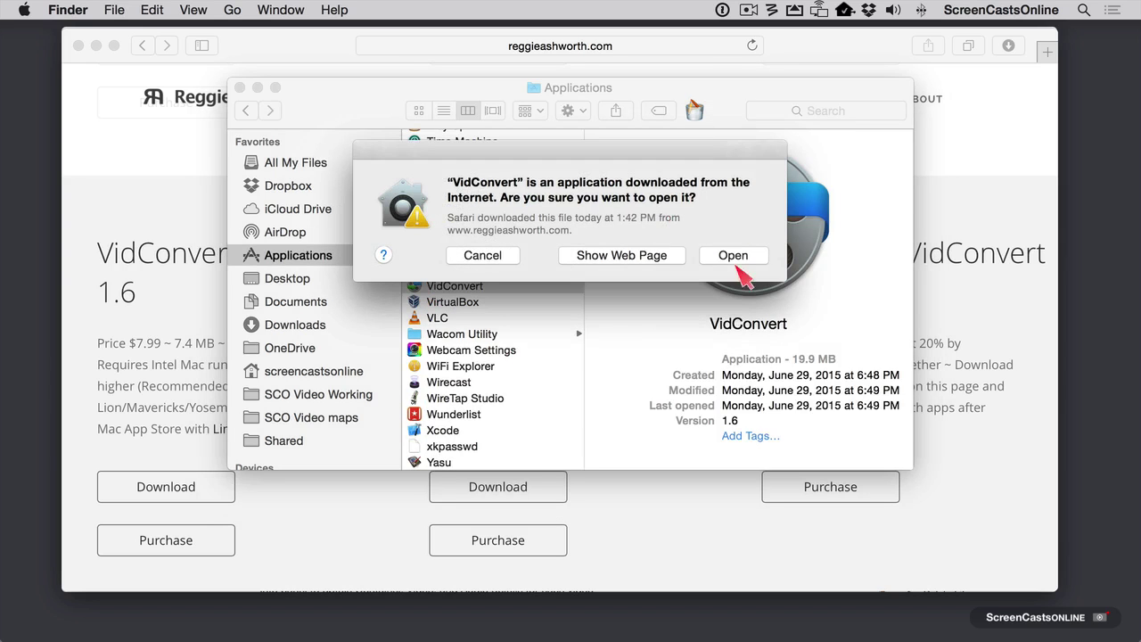
left_click(733, 257)
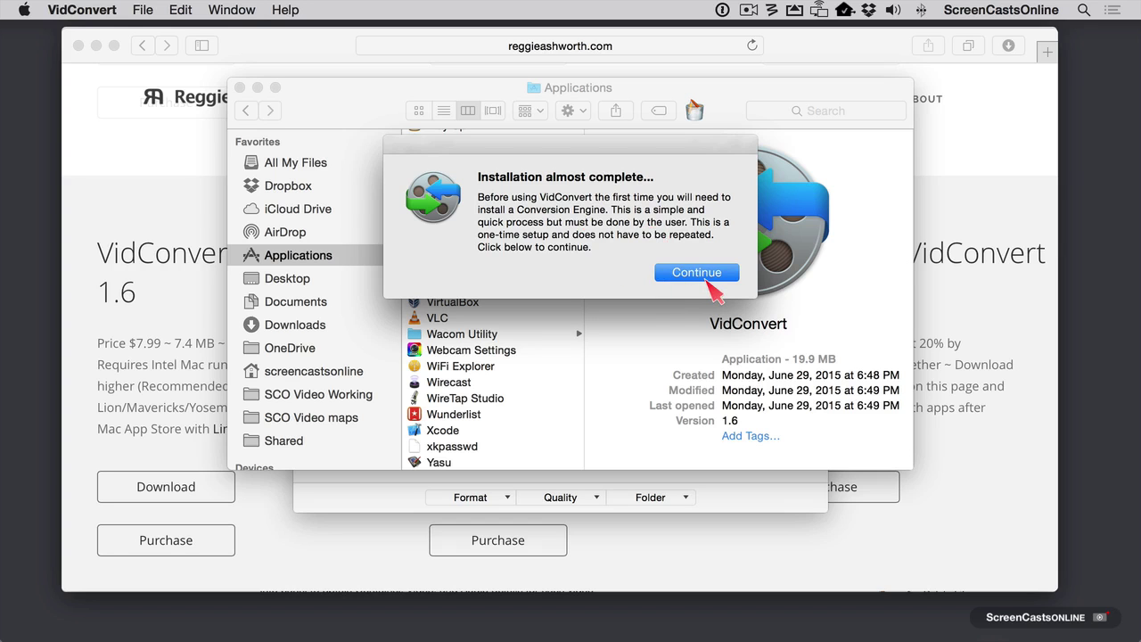
left_click(707, 281)
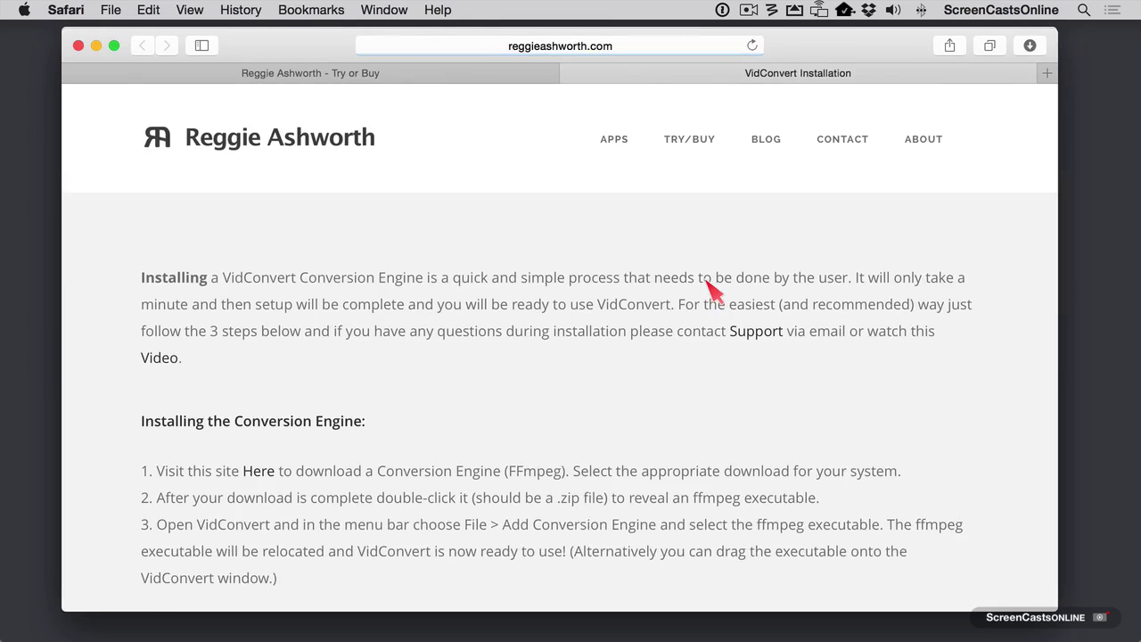
- Download the 64-bit FFmpeg binary for Snow Leopard and later from ffmpegmac.net, then list Safari's downloads
scroll(377, 345, "down", 5)
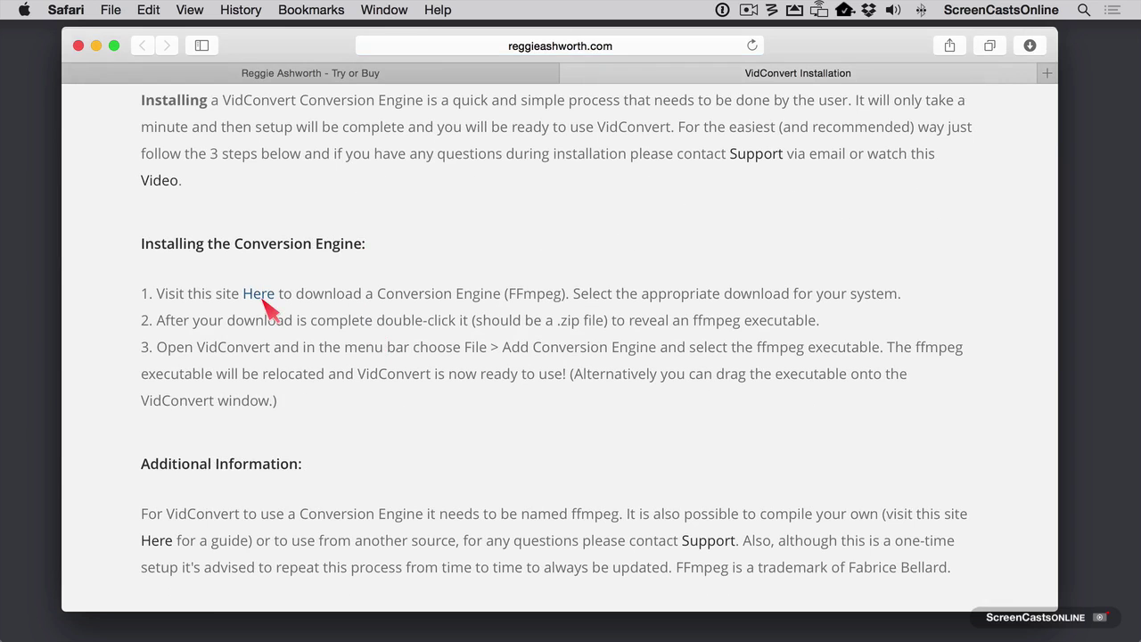
left_click(264, 300)
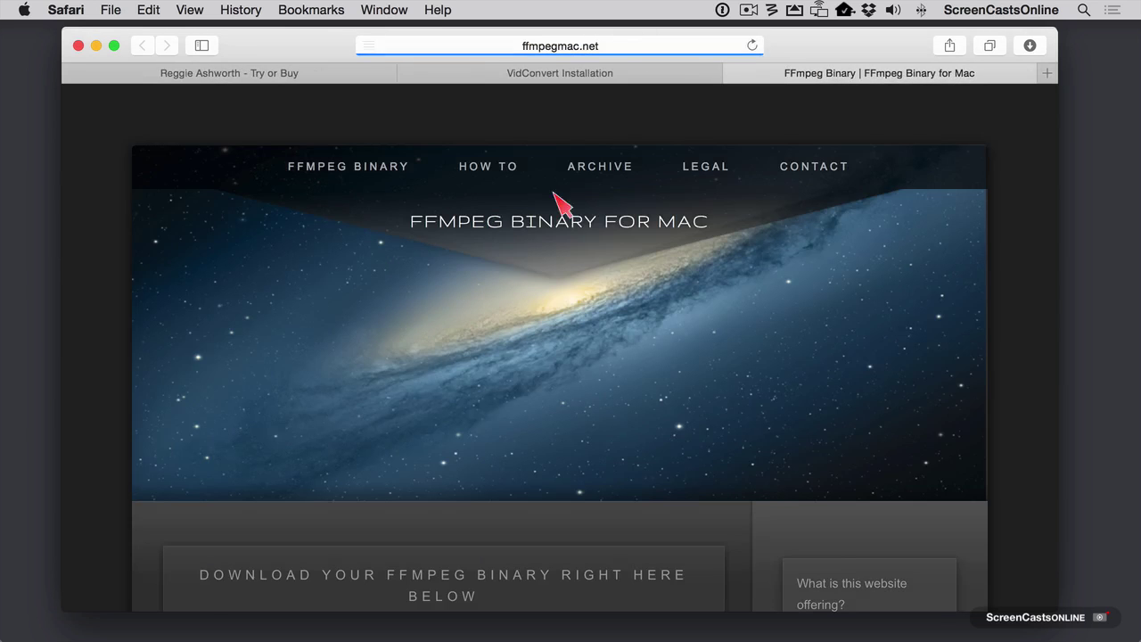
scroll(532, 312, "down", 5)
scroll(532, 312, "down", 6)
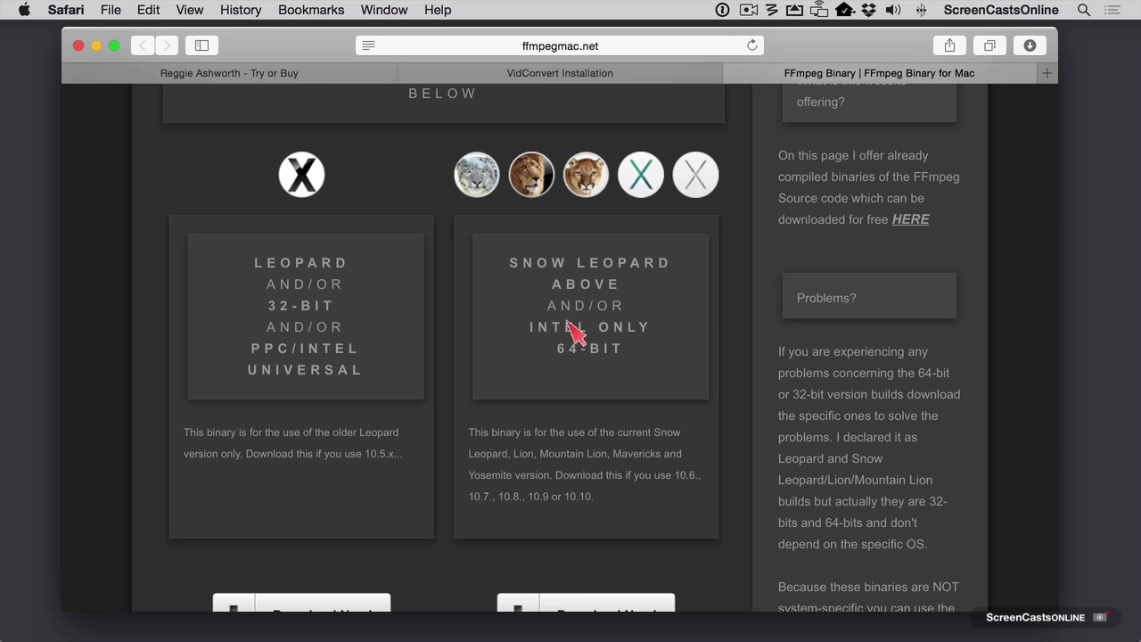
scroll(527, 360, "down", 5)
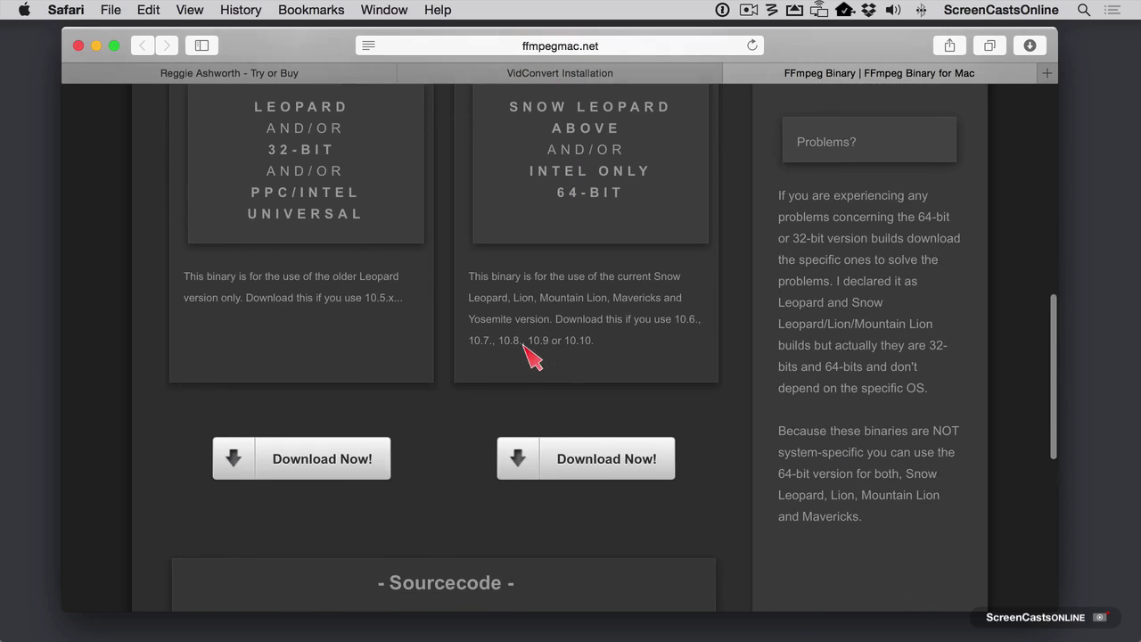
left_click(586, 456)
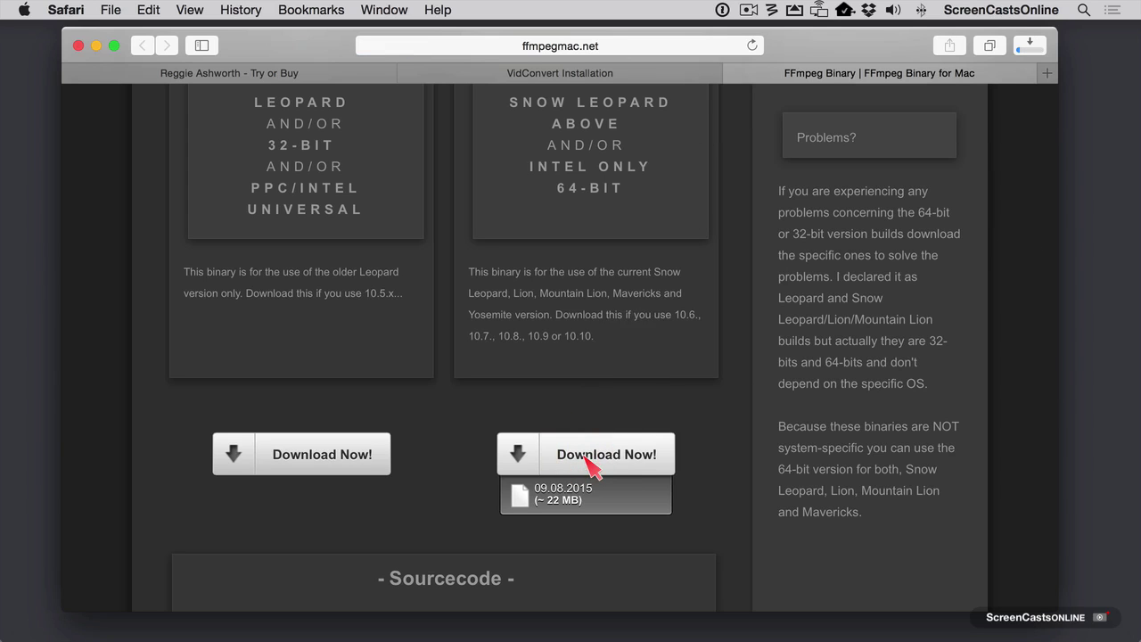
left_click(1032, 49)
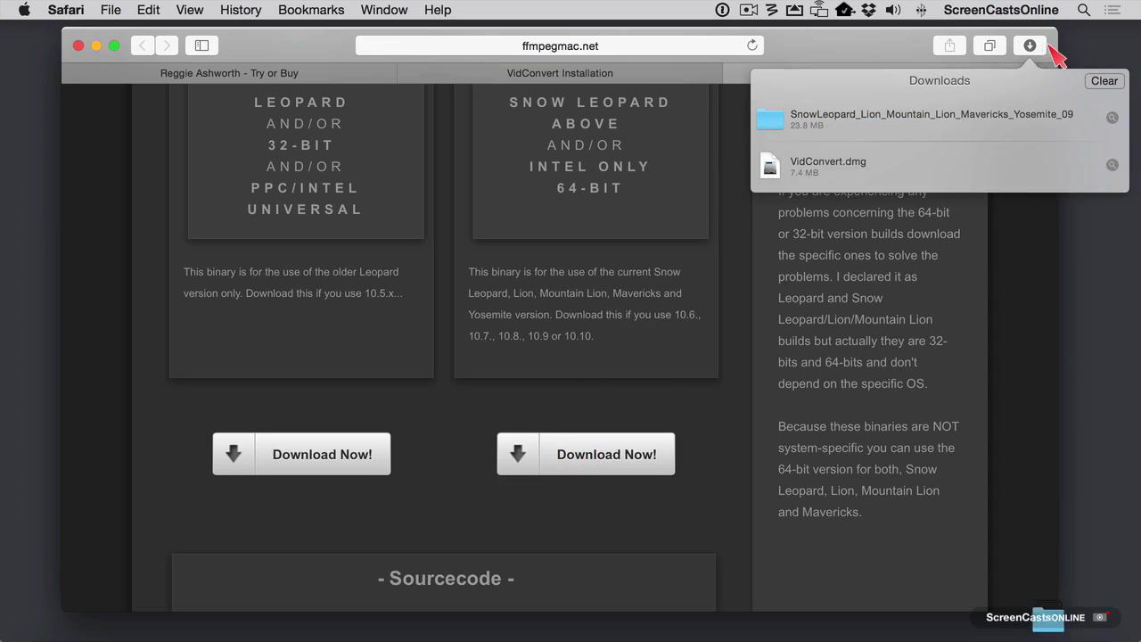
- Show the downloaded FFmpeg folder with ffmpeg, ffprobe and ffserver in Finder, then switch to VidConvert
left_click(943, 124)
double_click(946, 128)
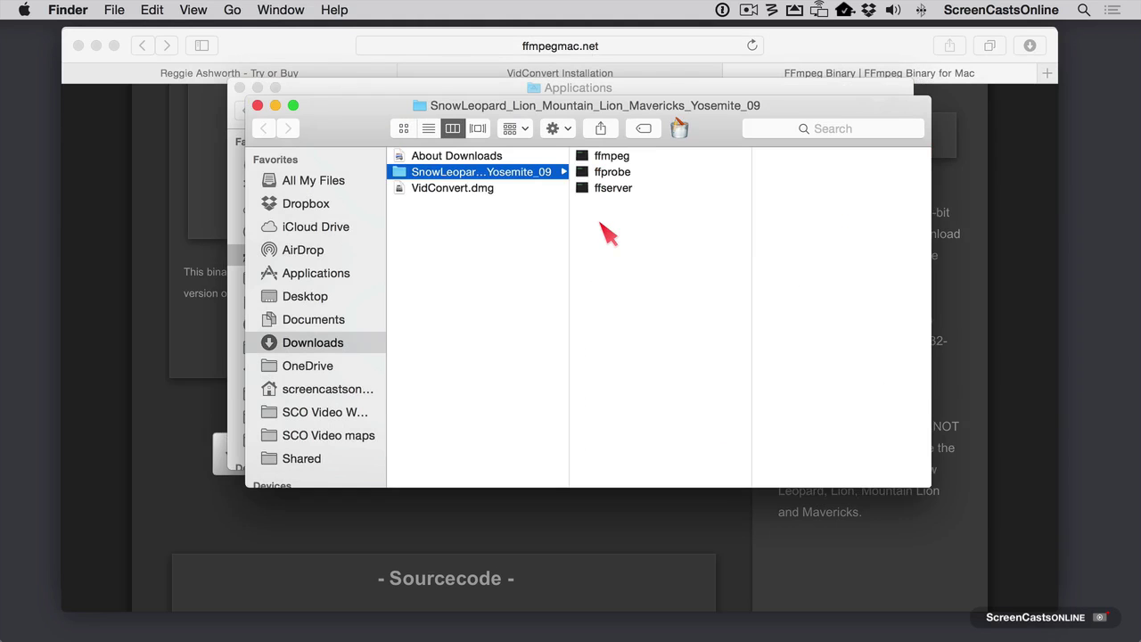
key("super+Tab")
key("super+Tab")
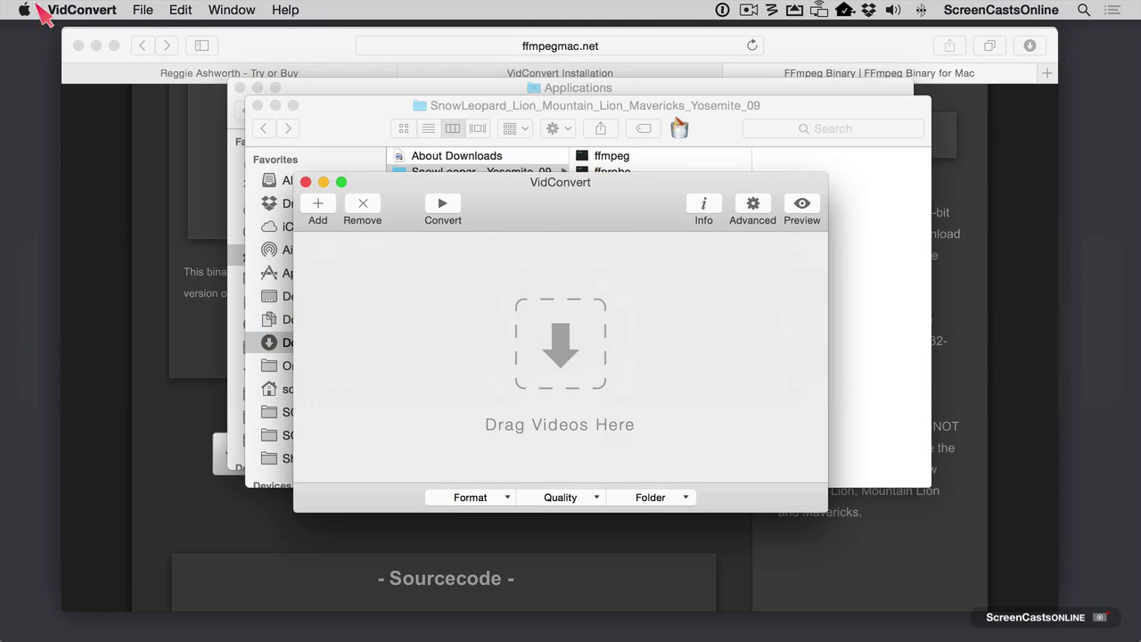
- Add the ffmpeg binary from the SnowLeopard…Yosemite_09 download folder as VidConvert's conversion engine
left_click(144, 10)
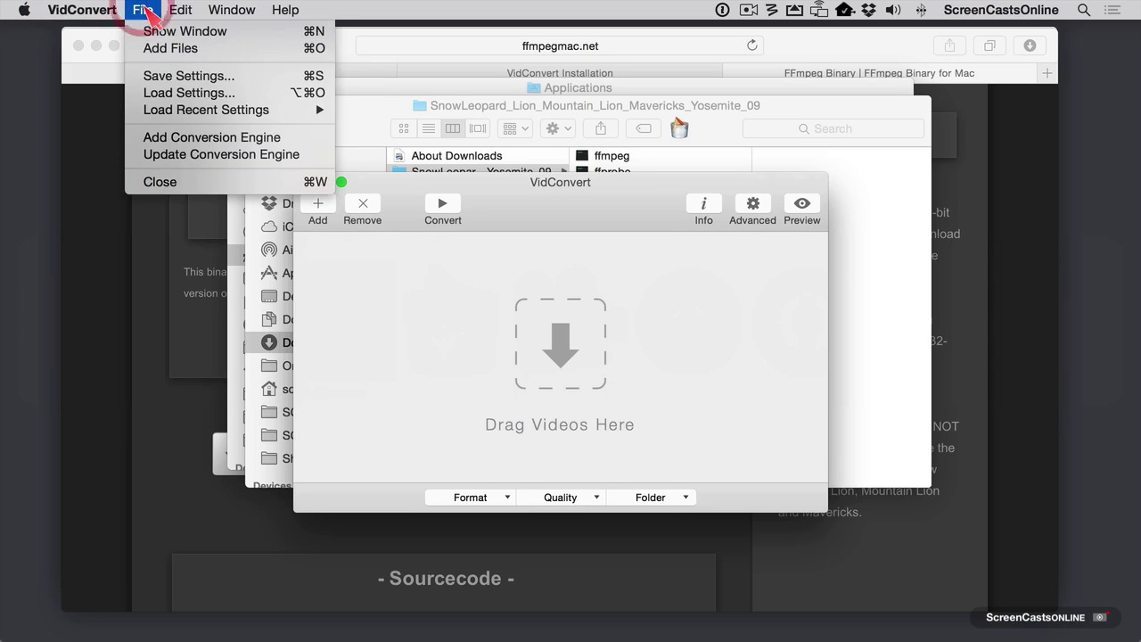
left_click(166, 141)
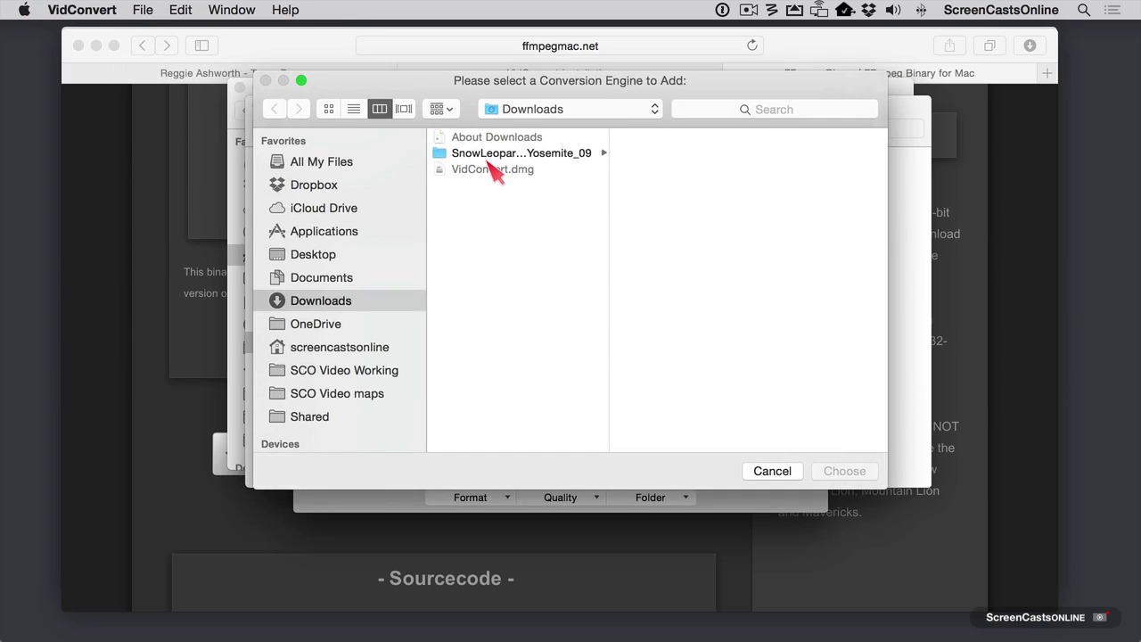
left_click(488, 155)
left_click(652, 141)
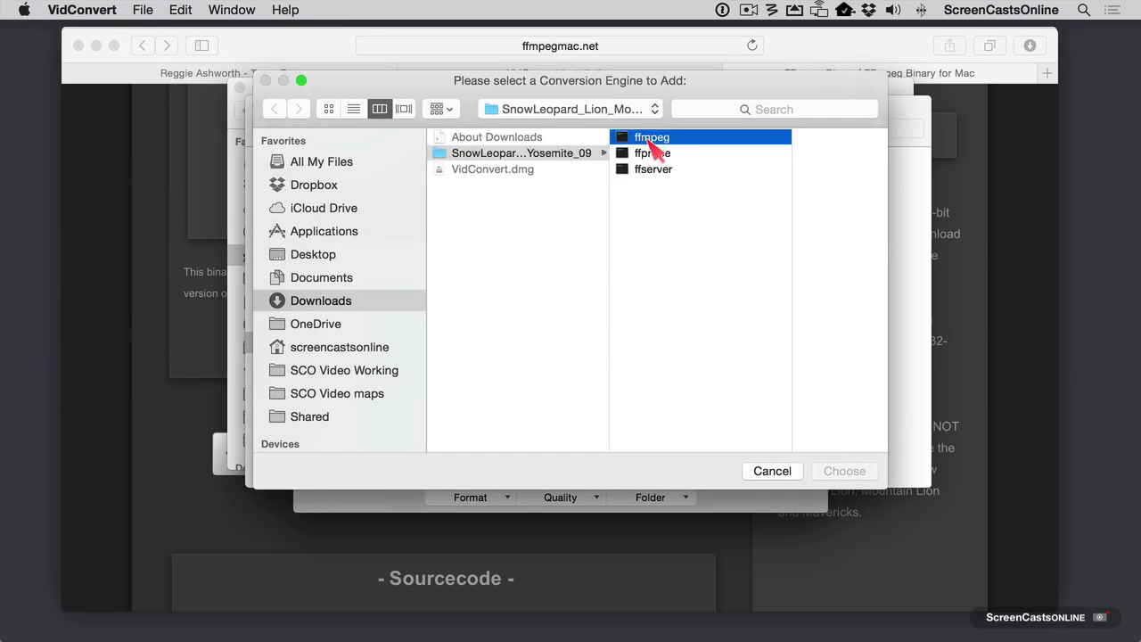
left_click(838, 471)
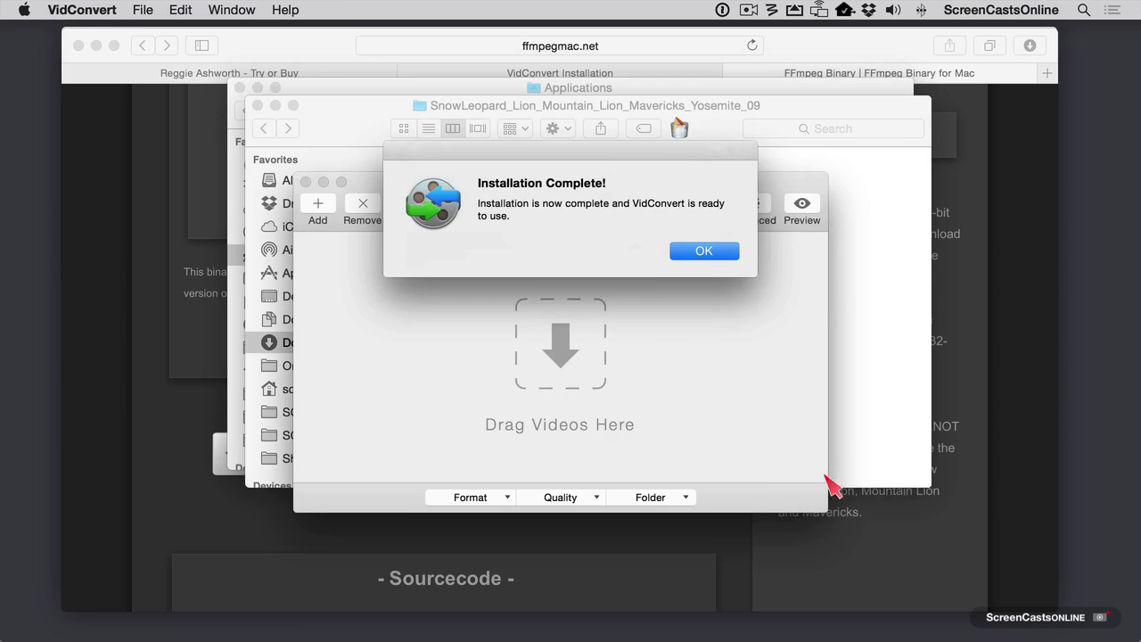
- Dismiss the Installation Complete alert, then open and close VidConvert's Registration window without registering
left_click(703, 251)
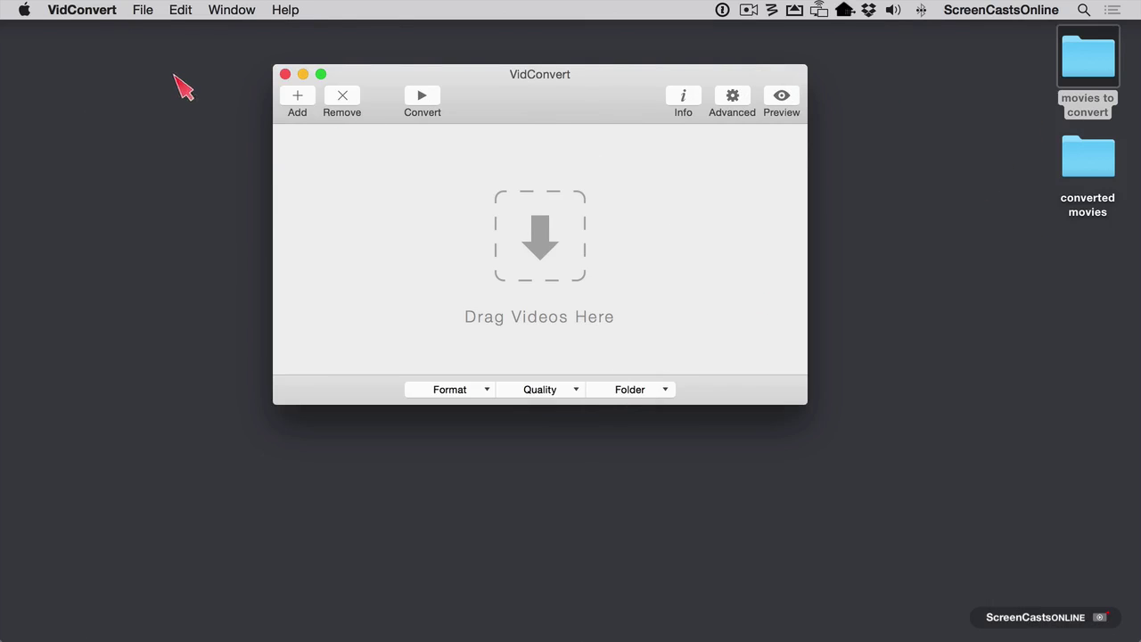
left_click(82, 11)
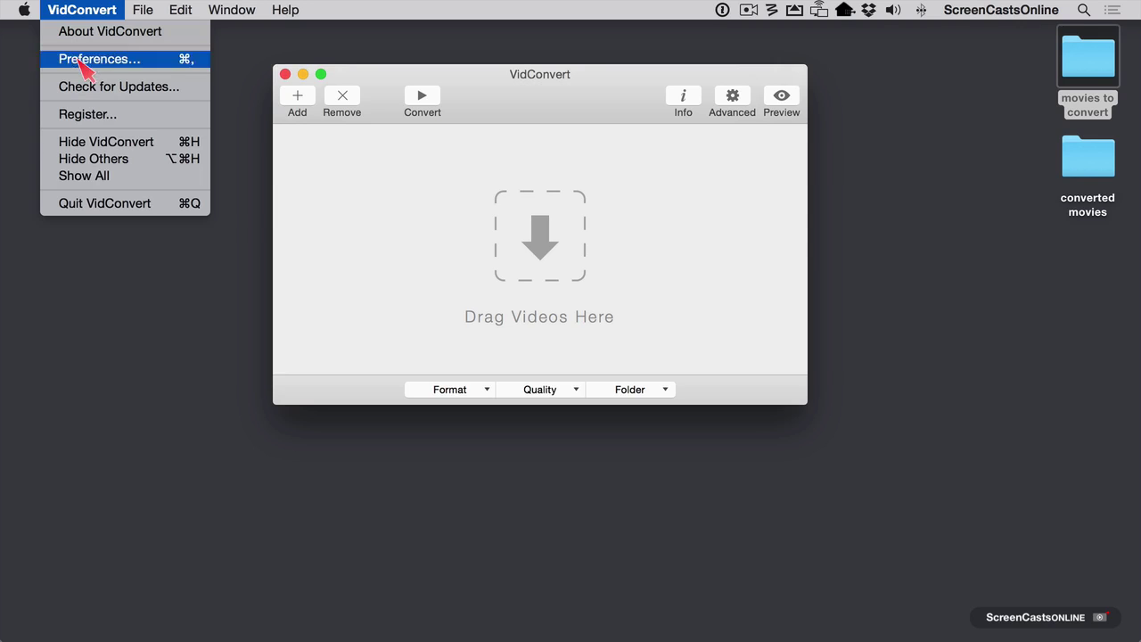
left_click(71, 114)
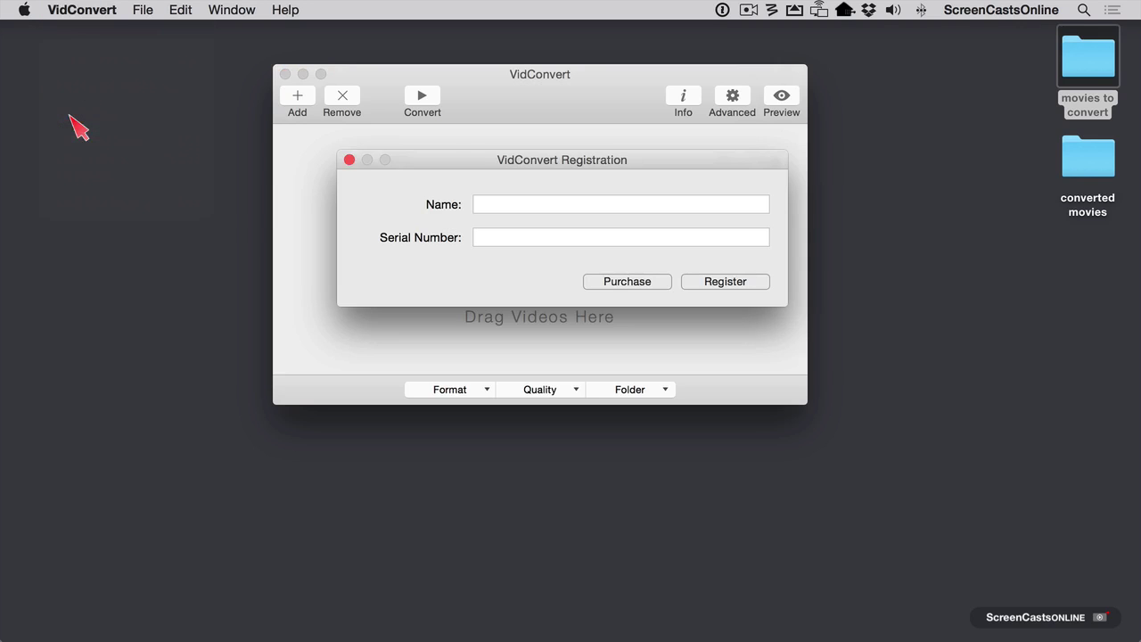
left_click(447, 166)
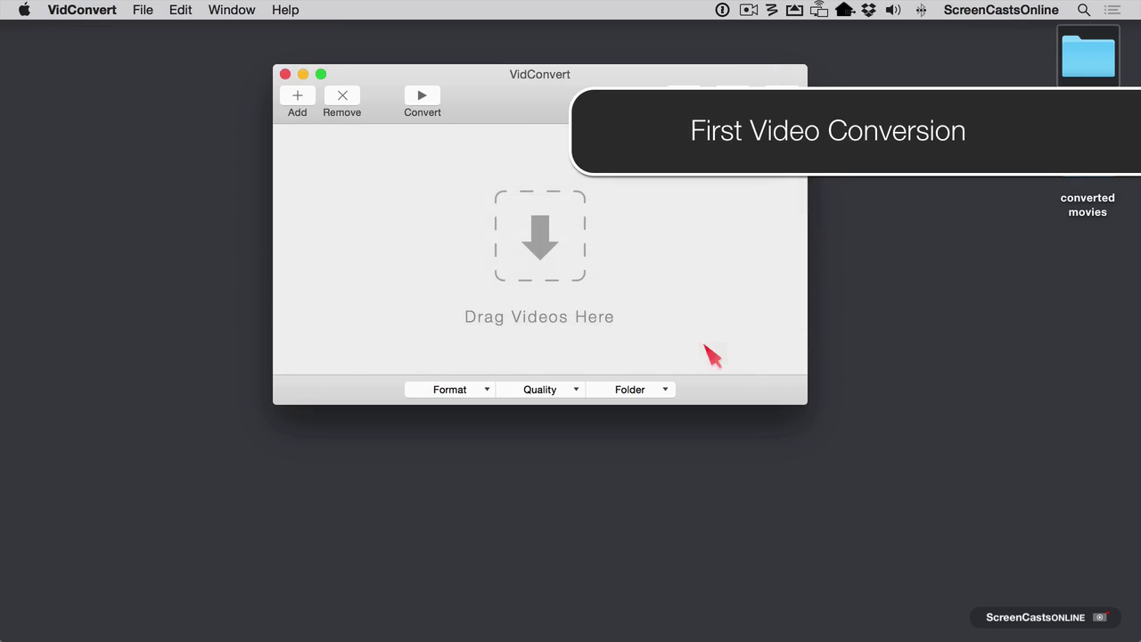
- Drag '482-Allison Feedback on Art Text 2.mp4' from 'movies to convert' into VidConvert, then close Finder
double_click(1099, 71)
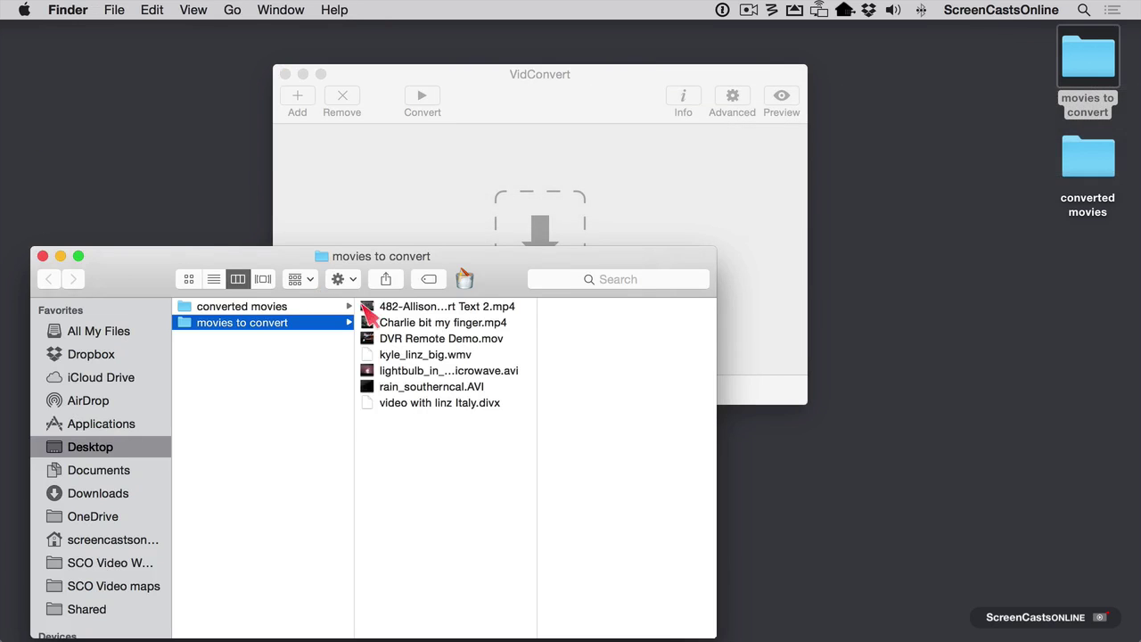
left_click(366, 310)
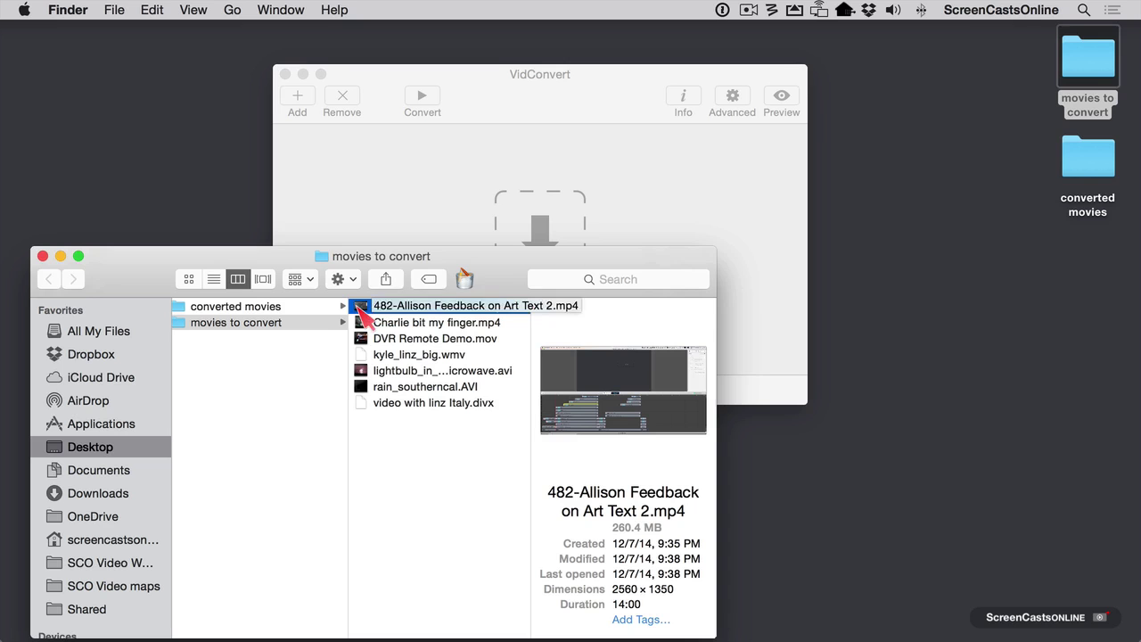
left_click_drag(362, 312, 500, 184)
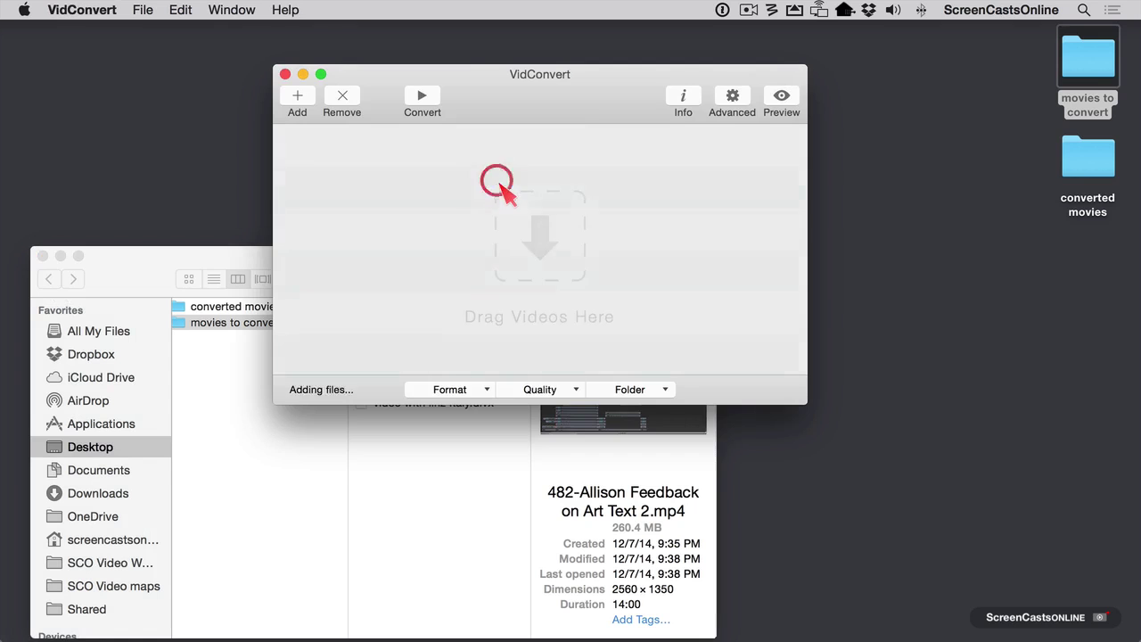
left_click(43, 257)
- Set the queued video's output format to iPhone/iPod Retina with High quality
left_click(304, 148)
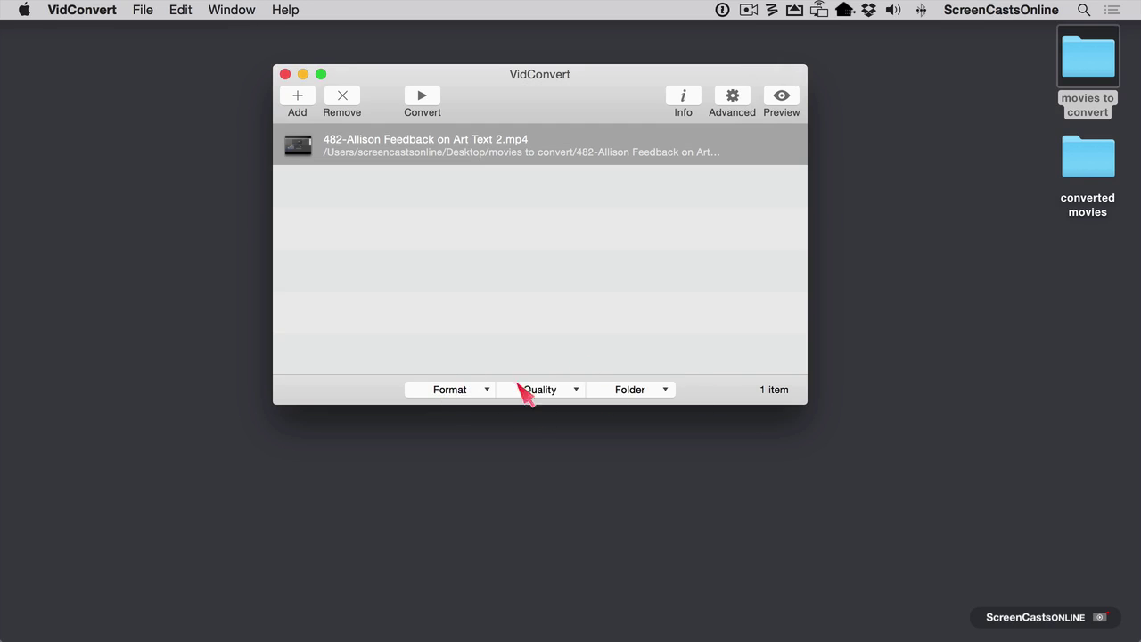
left_click(488, 393)
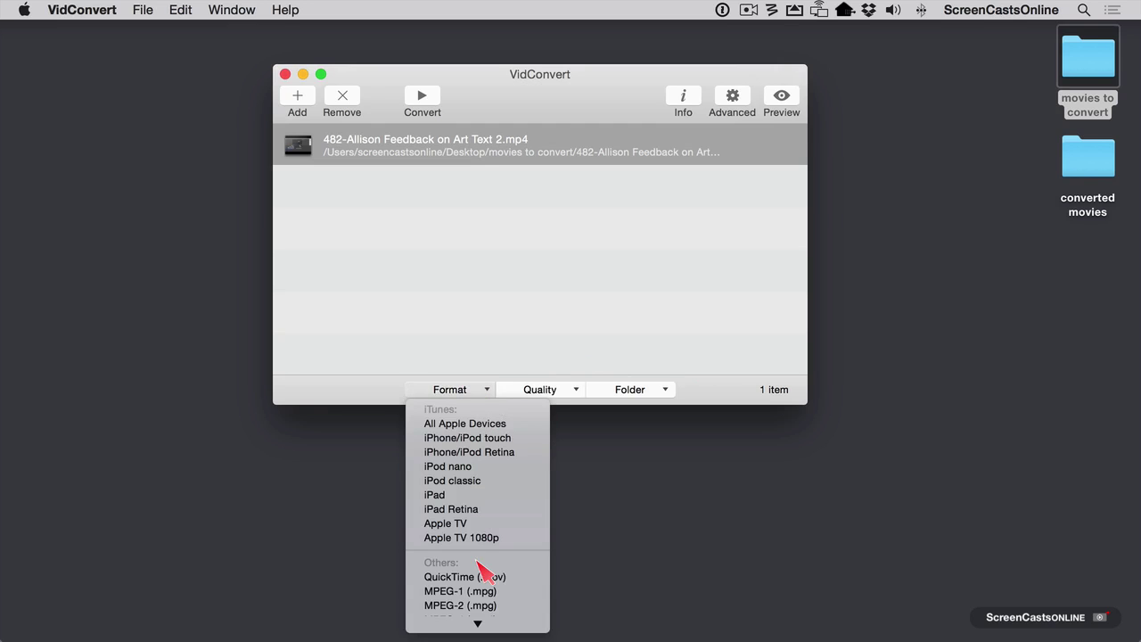
scroll(481, 568, "down", 5)
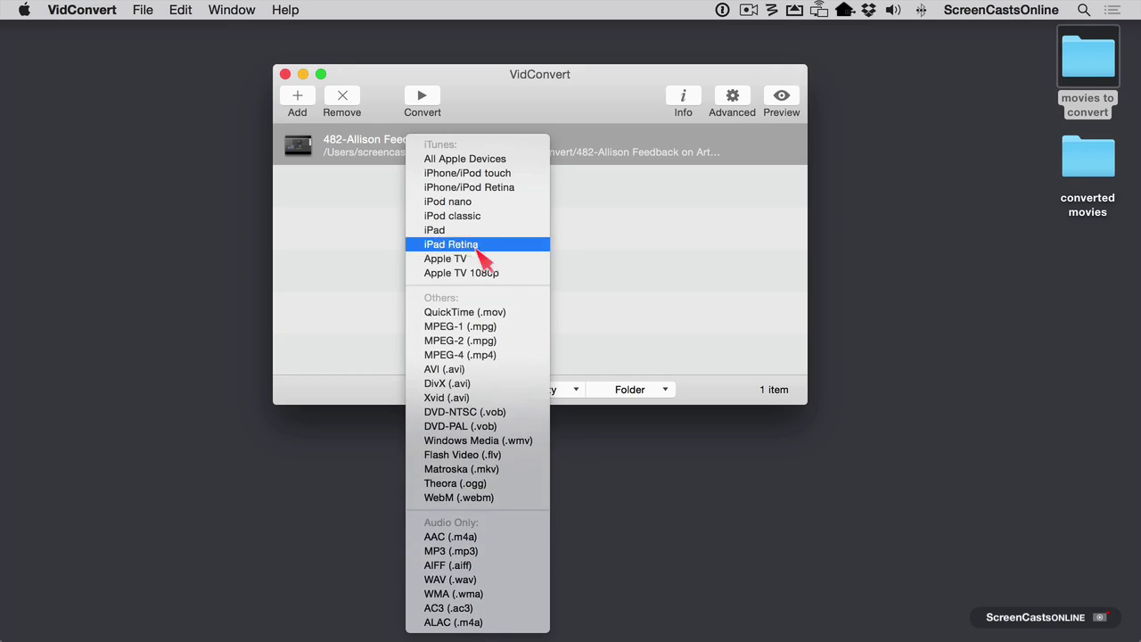
left_click(483, 193)
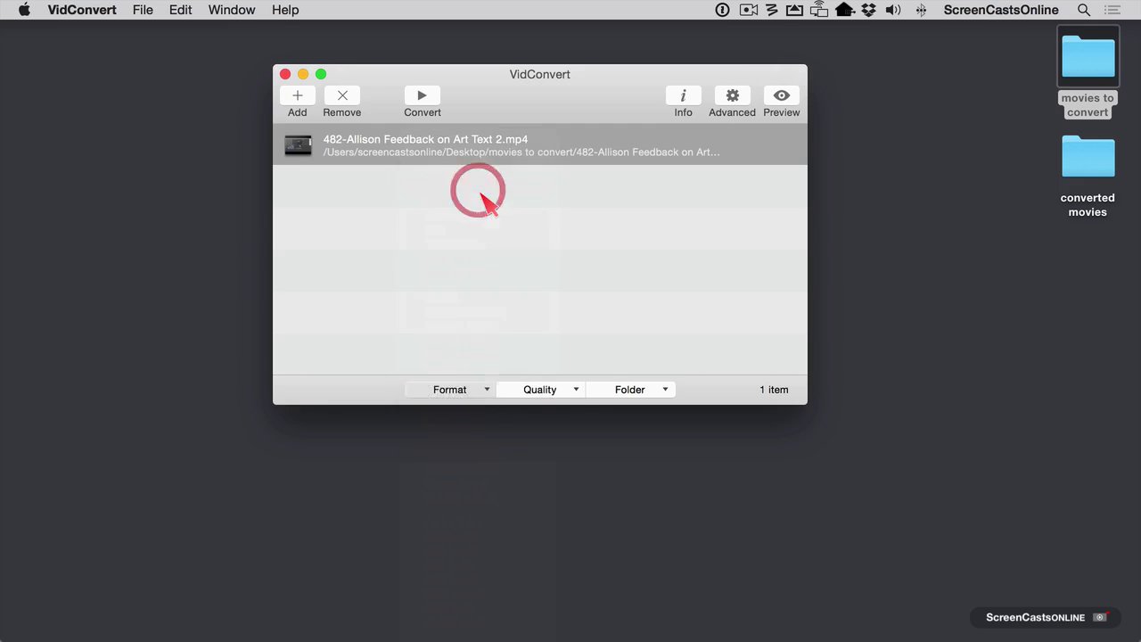
left_click(570, 398)
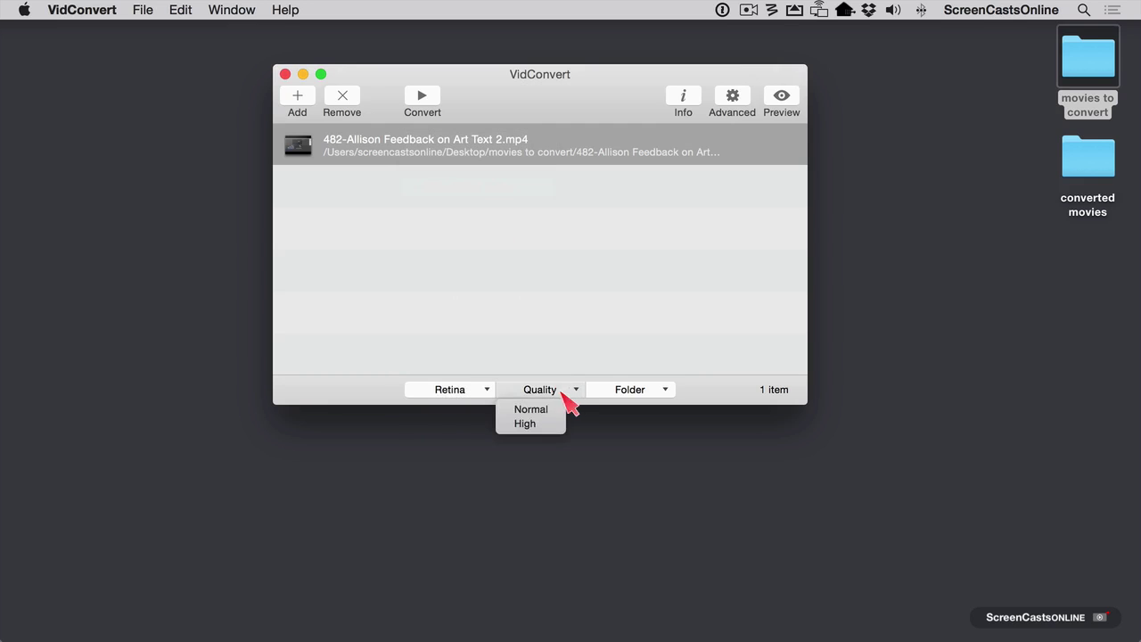
left_click(524, 424)
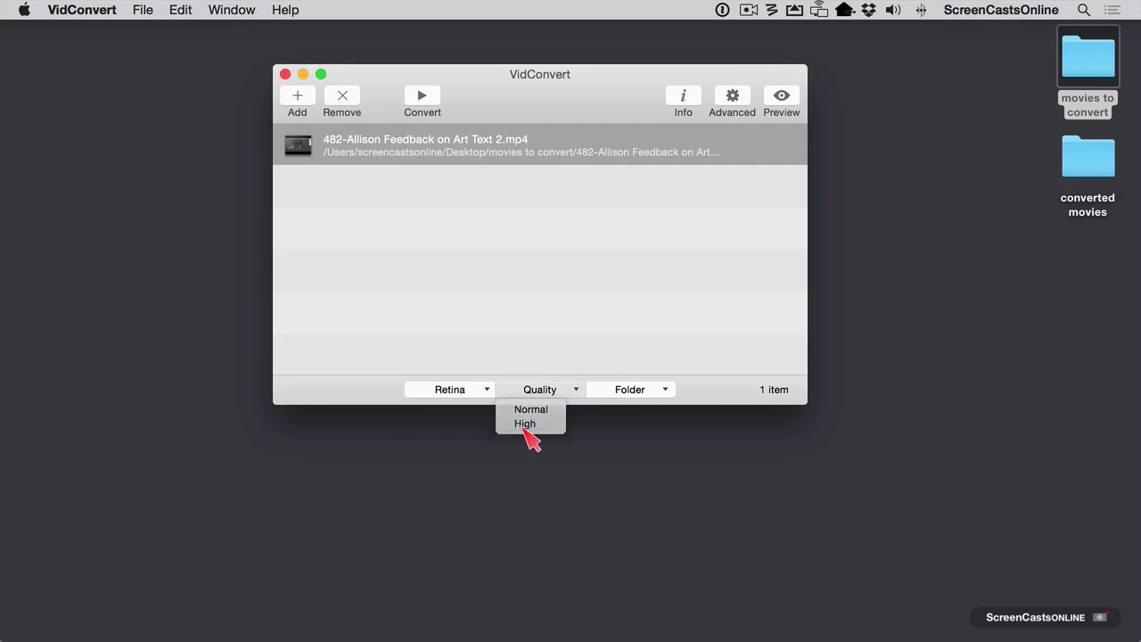
- Choose the Desktop 'converted movies' folder as the output destination
left_click(666, 393)
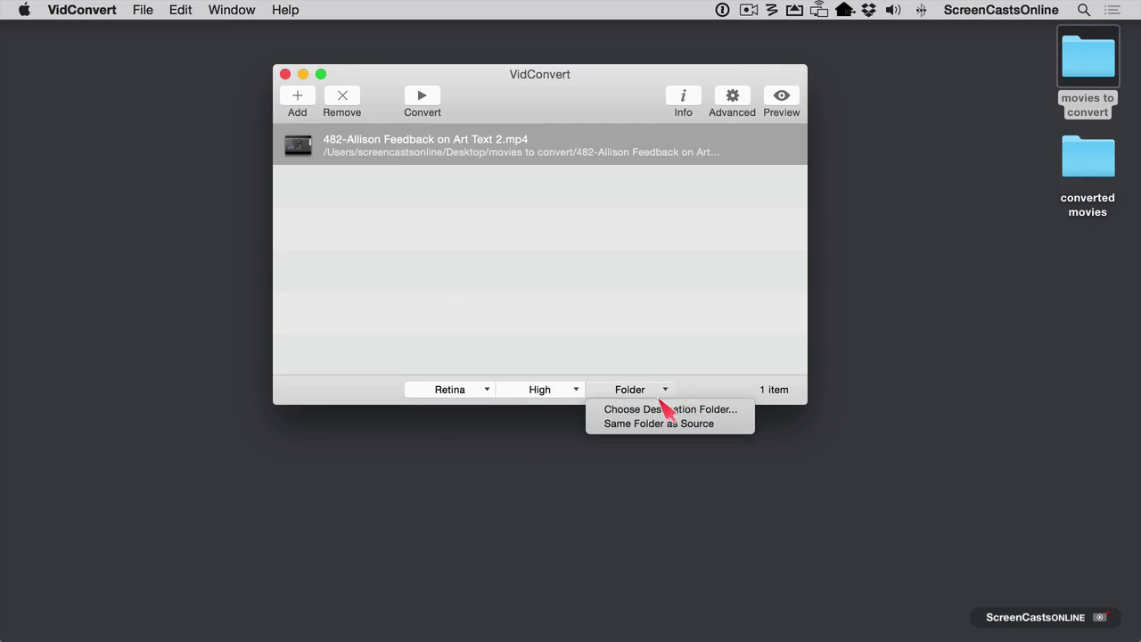
left_click(667, 409)
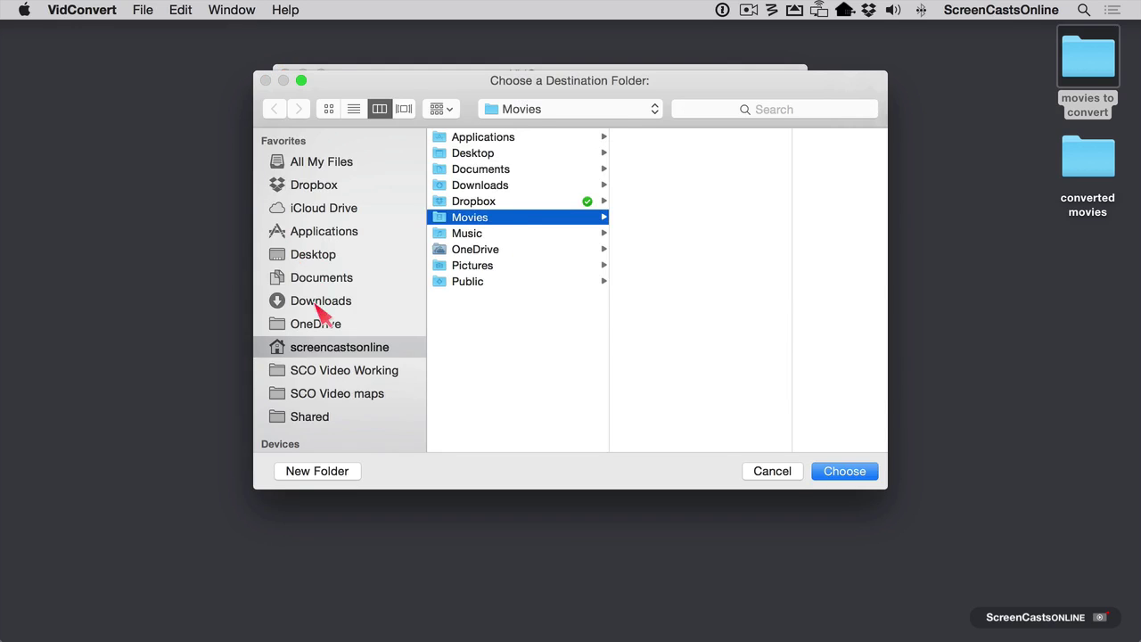
left_click(312, 255)
left_click(506, 140)
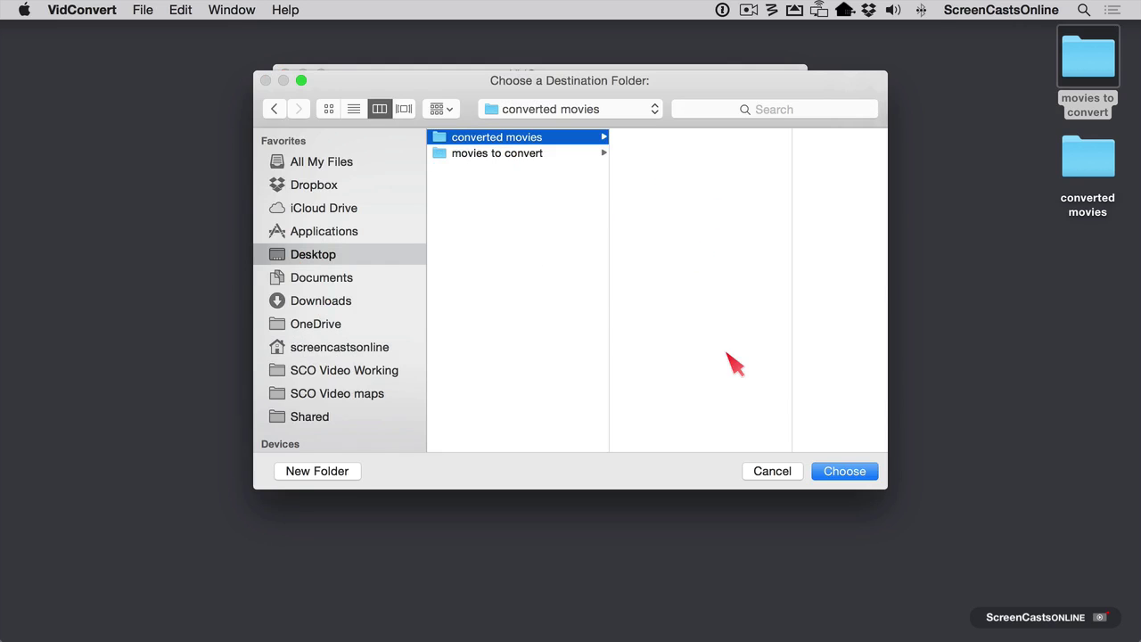
left_click(845, 473)
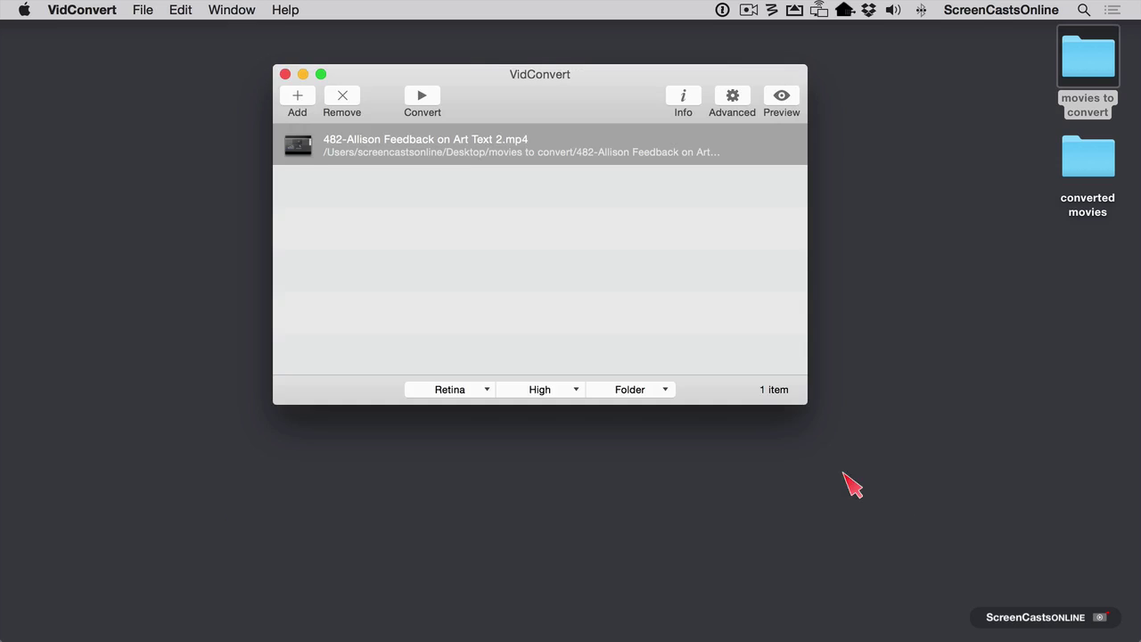
left_click(783, 98)
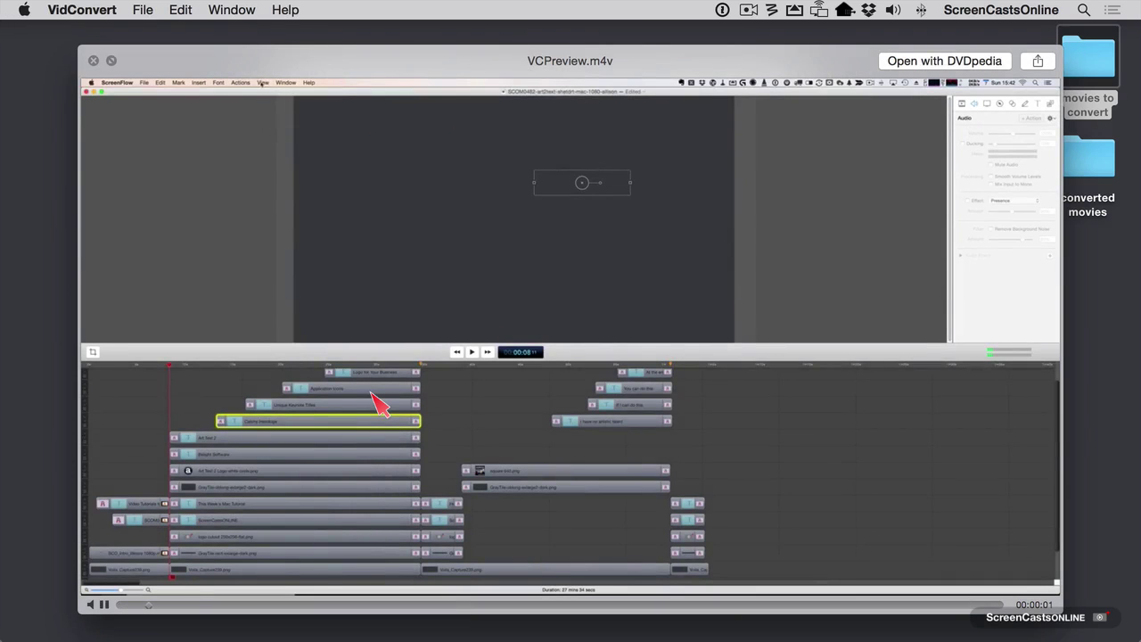
- Close the Quick Look preview and convert 482-Allison Feedback on Art Text 2.mp4 at Retina, High
left_click(93, 61)
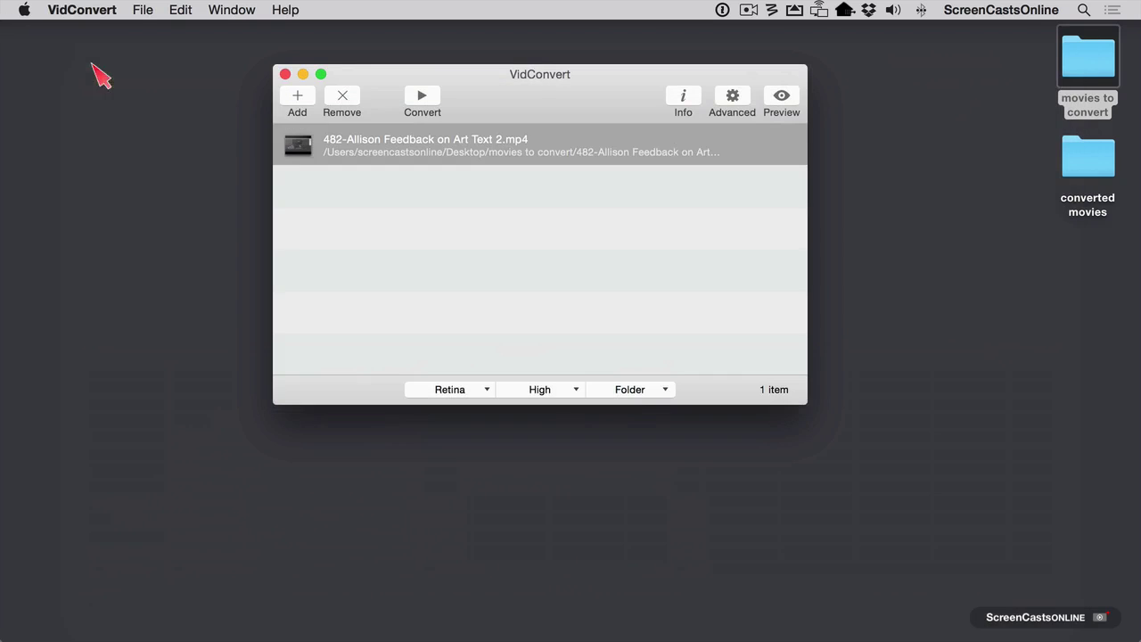
left_click(535, 277)
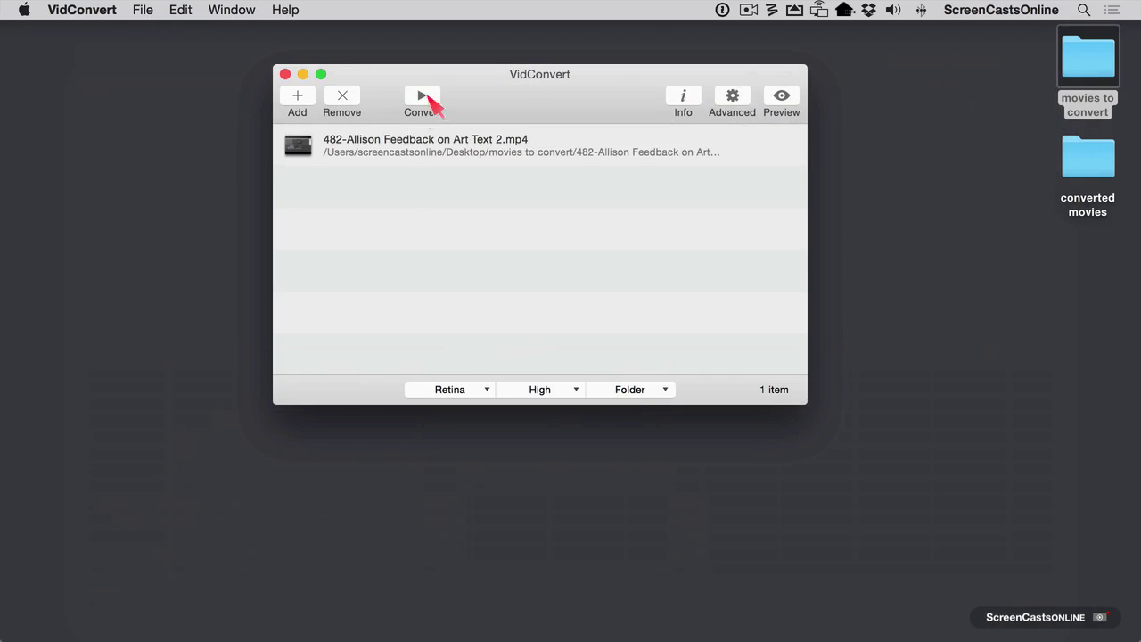
left_click(394, 136)
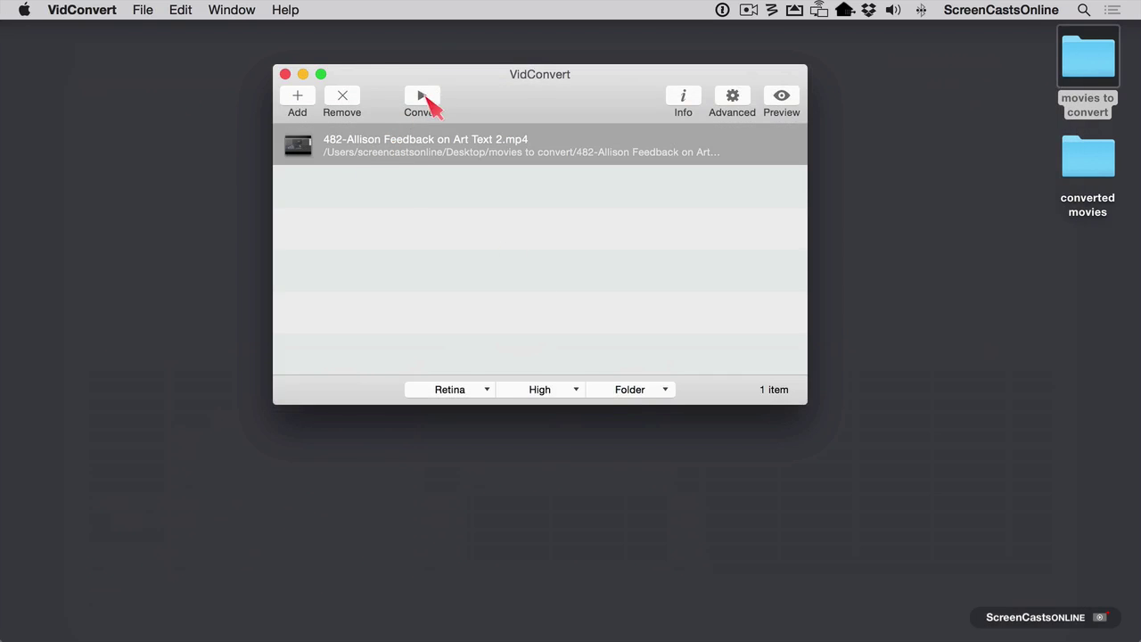
left_click(423, 98)
- Open movies to convert and view the original 260.4 MB MP4's details
left_click(1092, 79)
double_click(1092, 78)
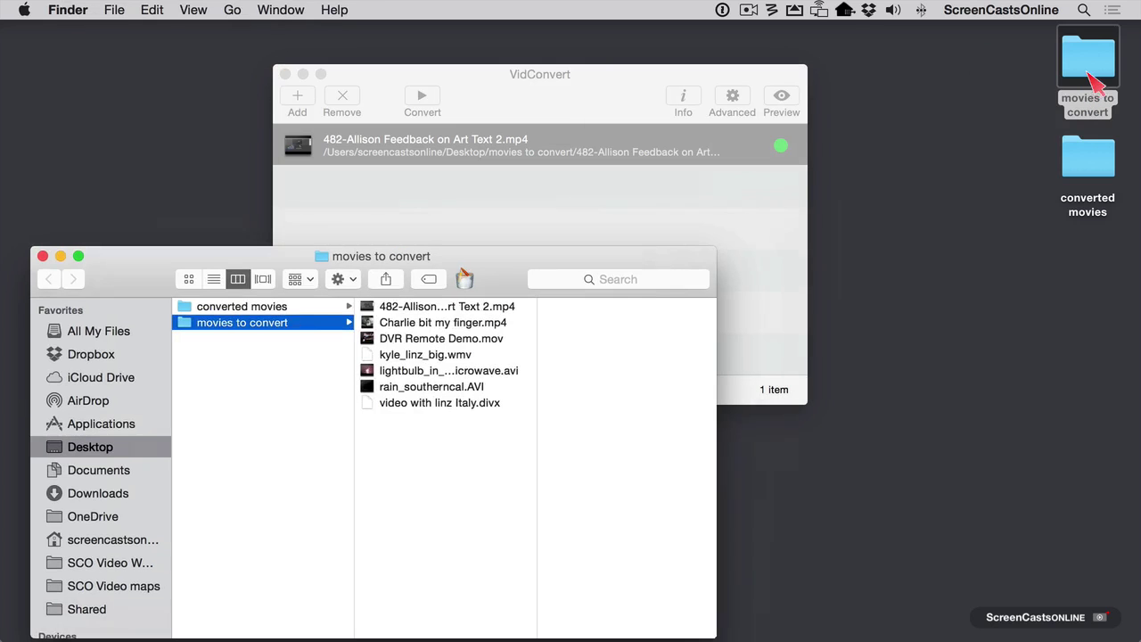
left_click(392, 307)
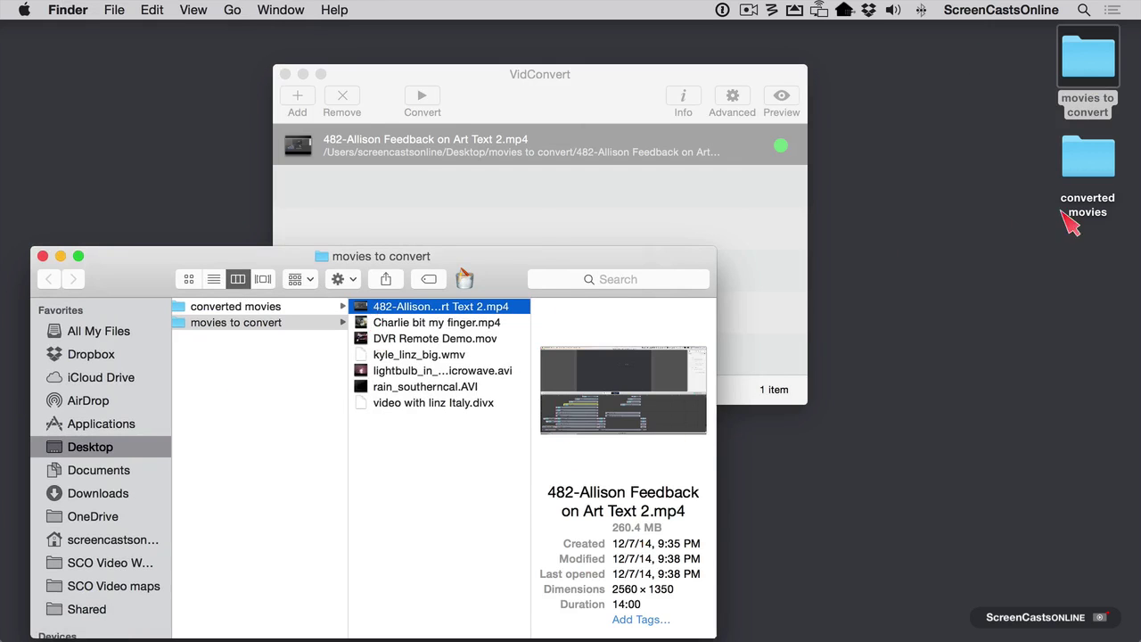
- Check the converted 51.5 MB, 1280×676 M4V in converted movies, then close that window
double_click(1093, 177)
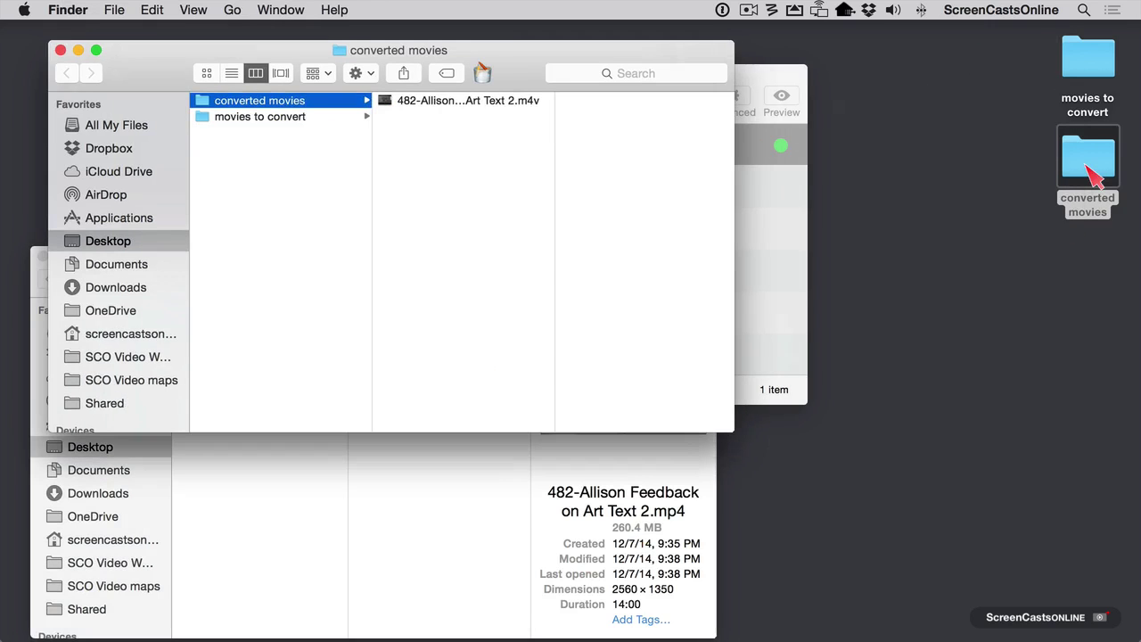
left_click(504, 105)
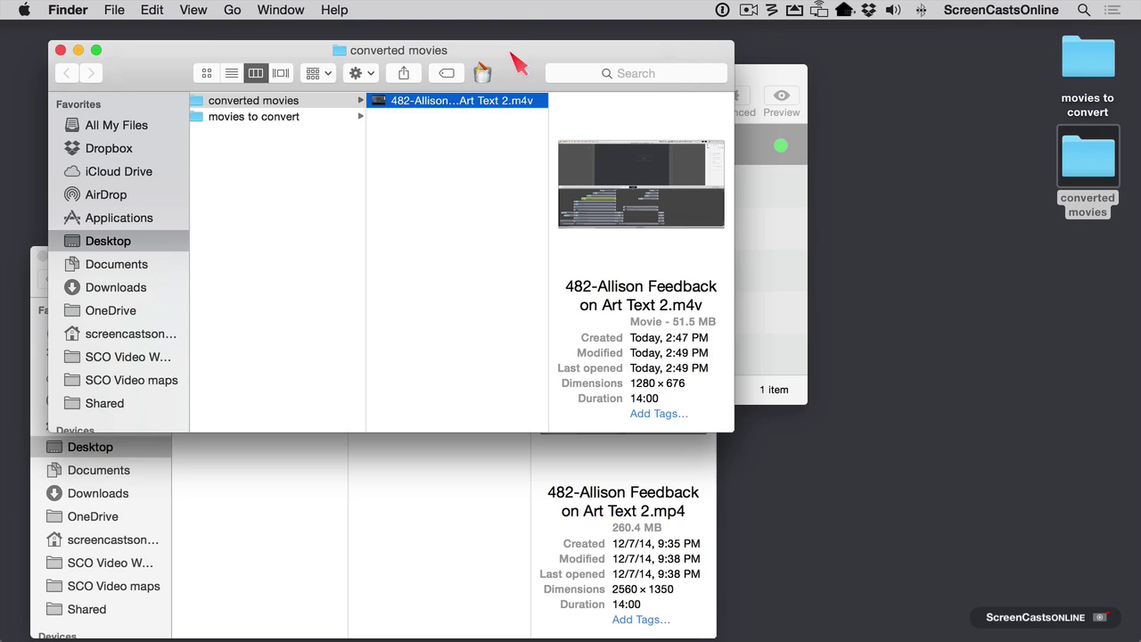
left_click(61, 50)
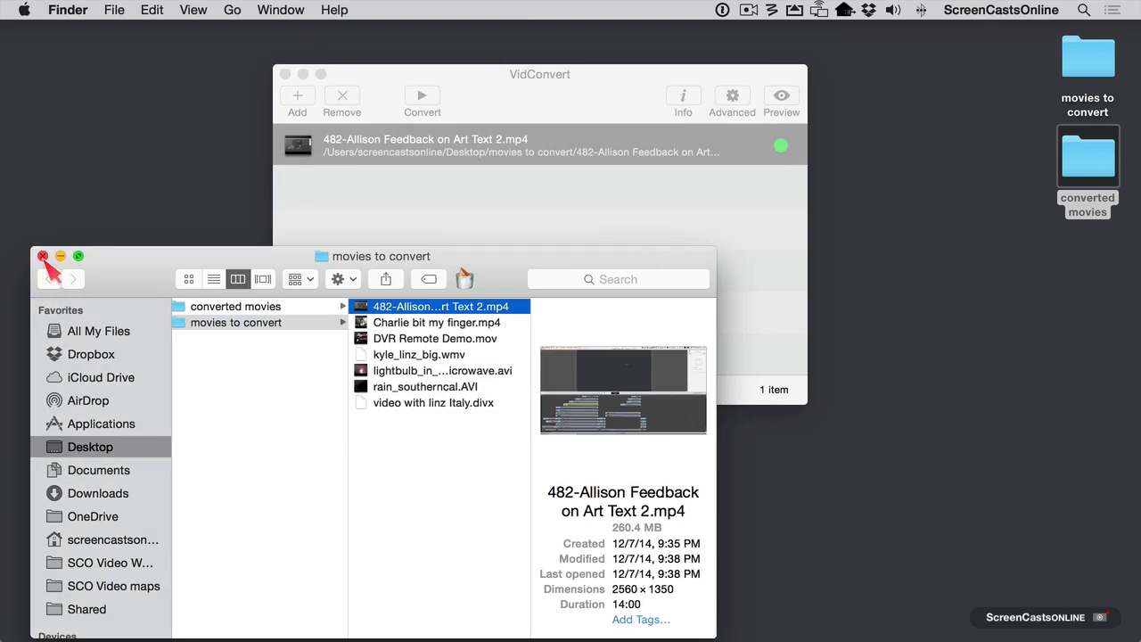
- Close the folder window and review the source MP4 info: 248 MB, 2560×1350 H.264, 15 fps
left_click(42, 256)
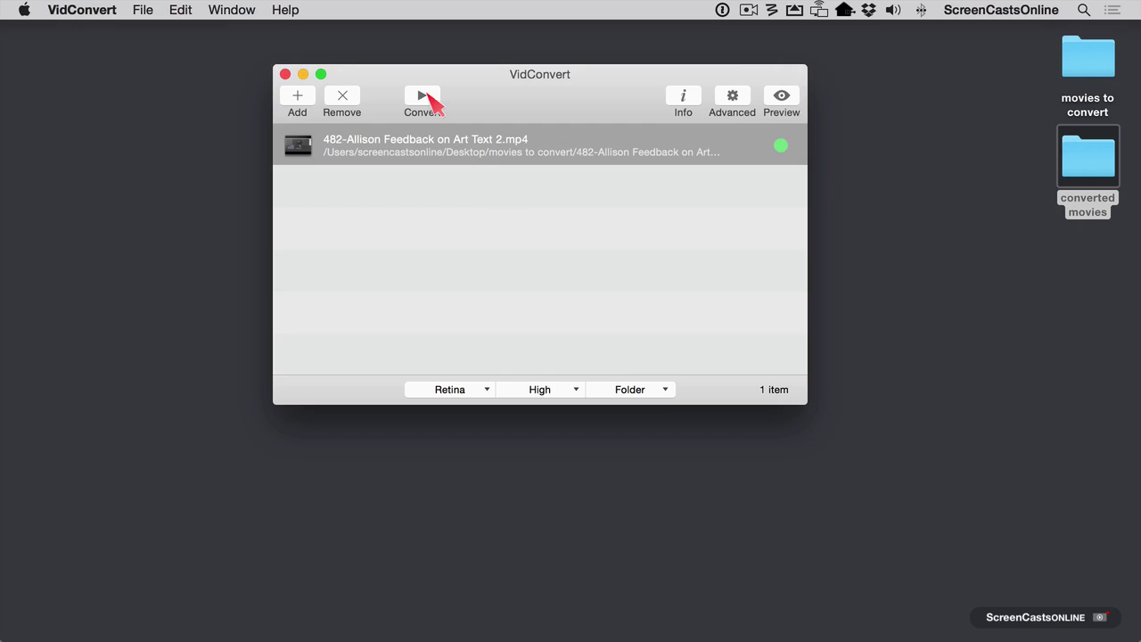
left_click(685, 98)
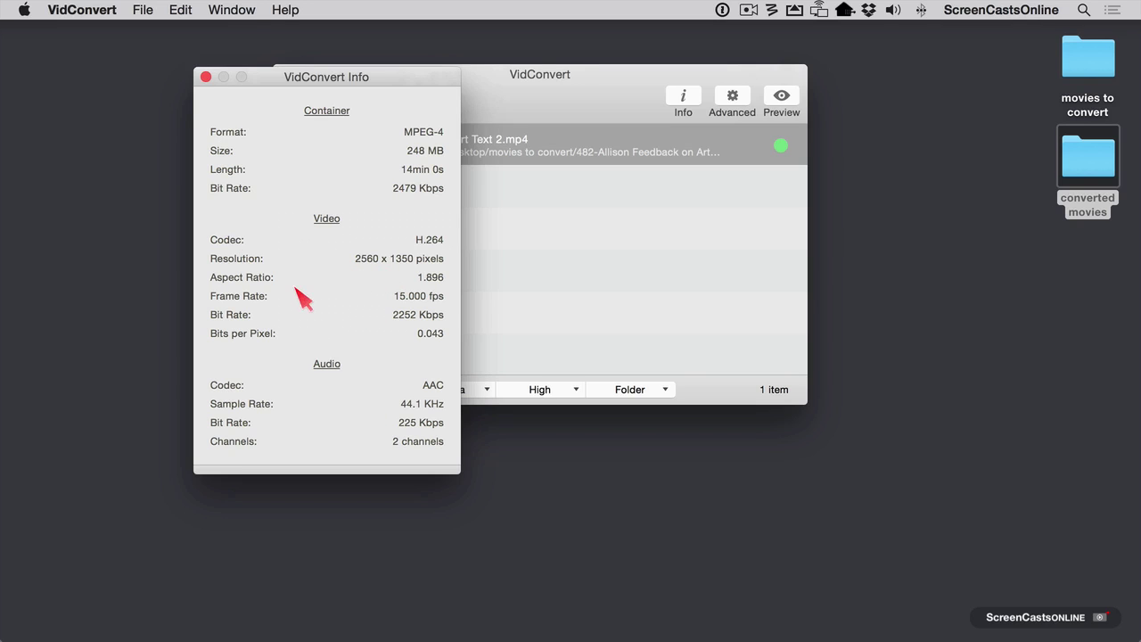
left_click(206, 77)
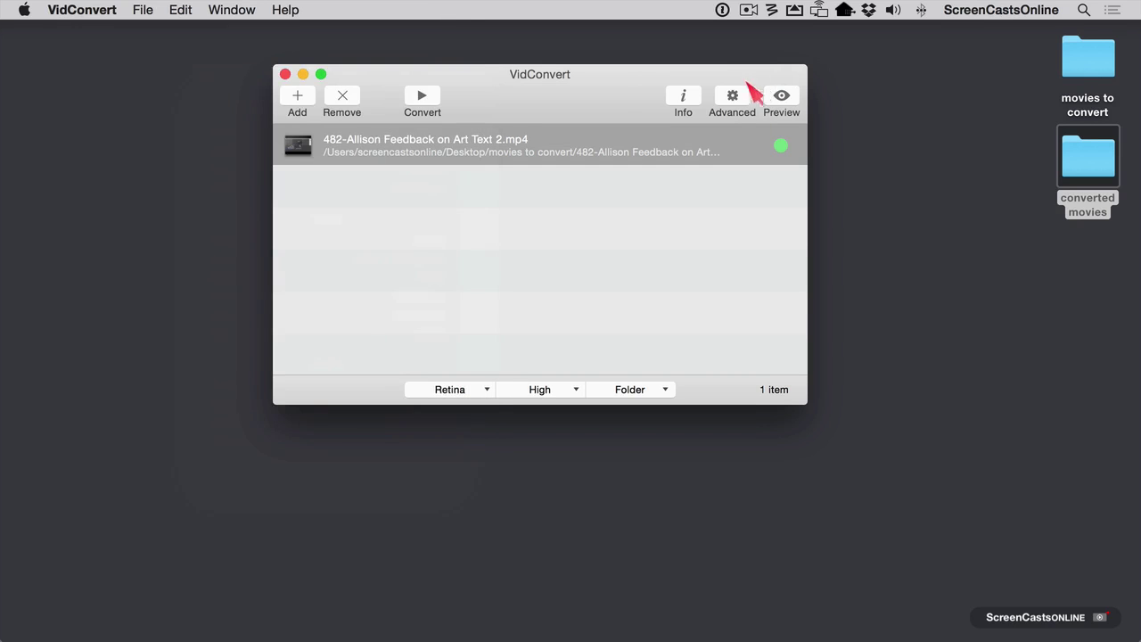
- Show the Advanced options window, all at Auto, and drop down the Help menu
left_click(733, 100)
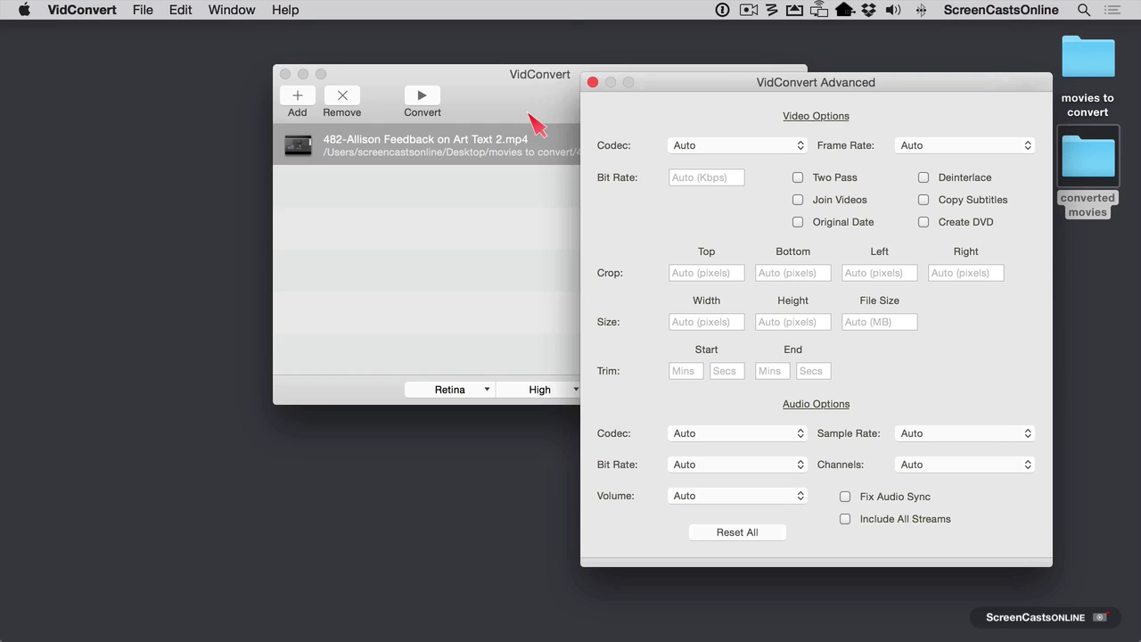
left_click(287, 11)
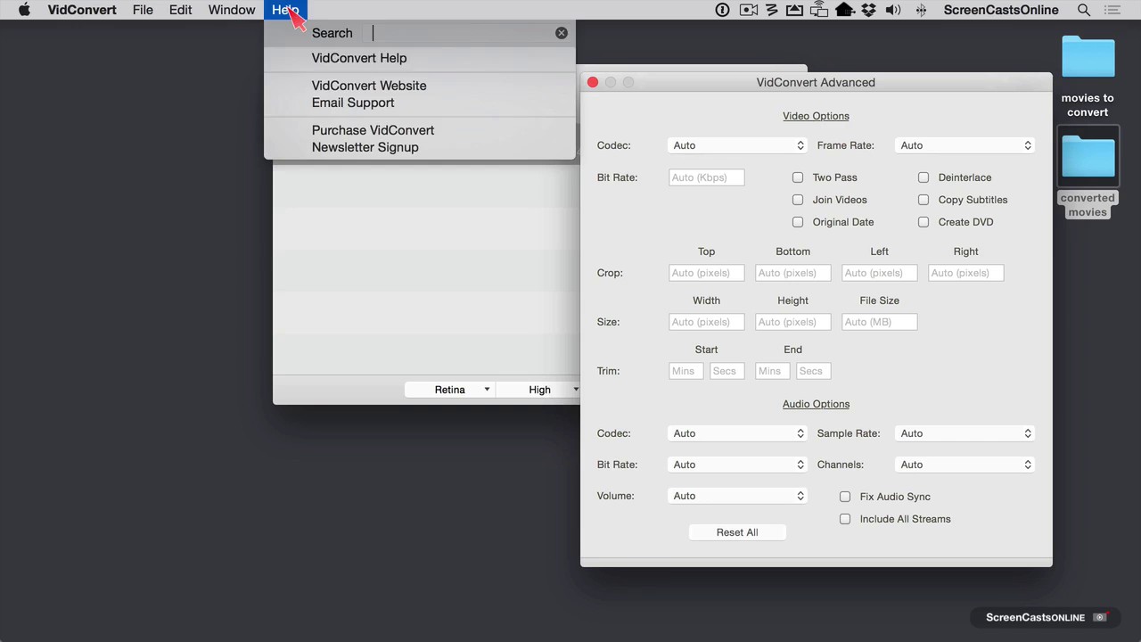
- Search VidConvert Help for 'advanced', read the Advanced Options page, then close Help
left_click(352, 62)
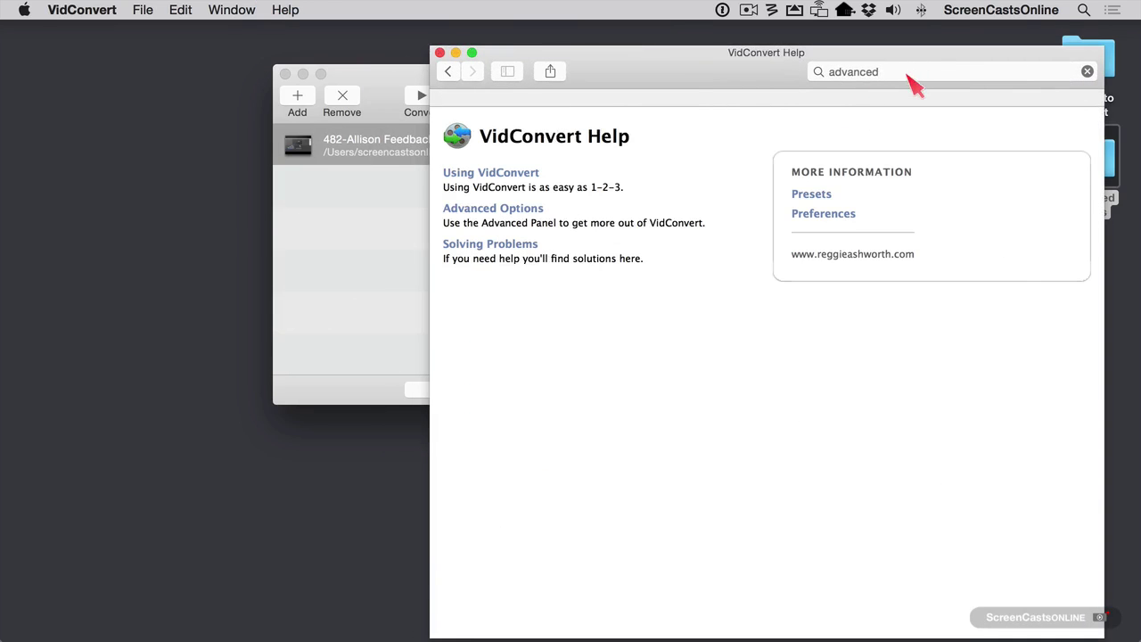
left_click(897, 73)
key("Return")
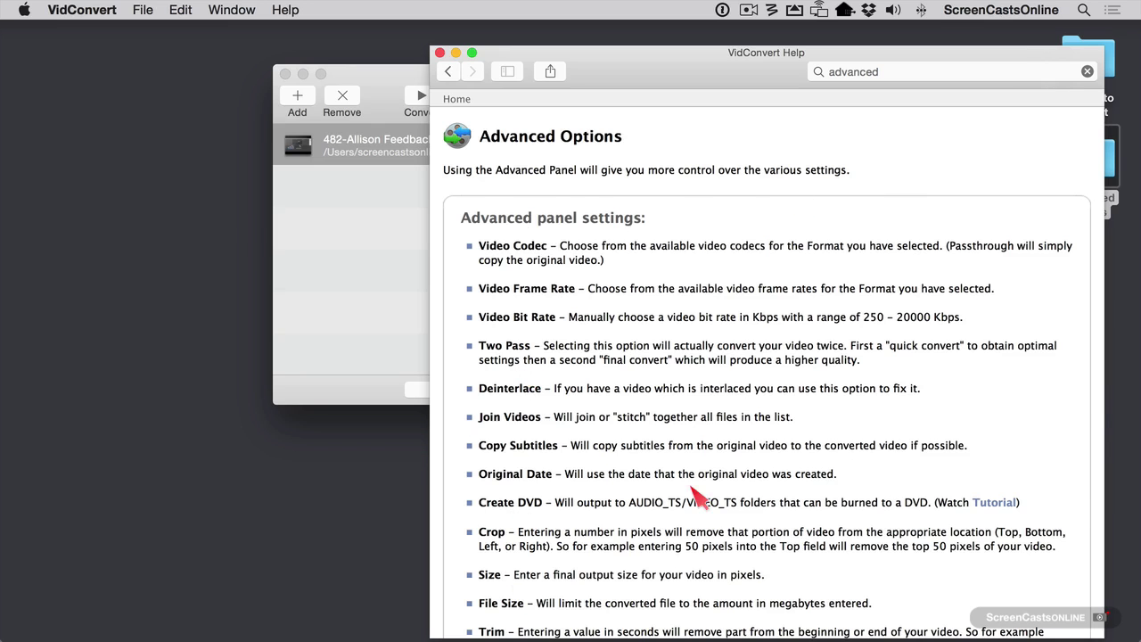
scroll(697, 498, "down", 2)
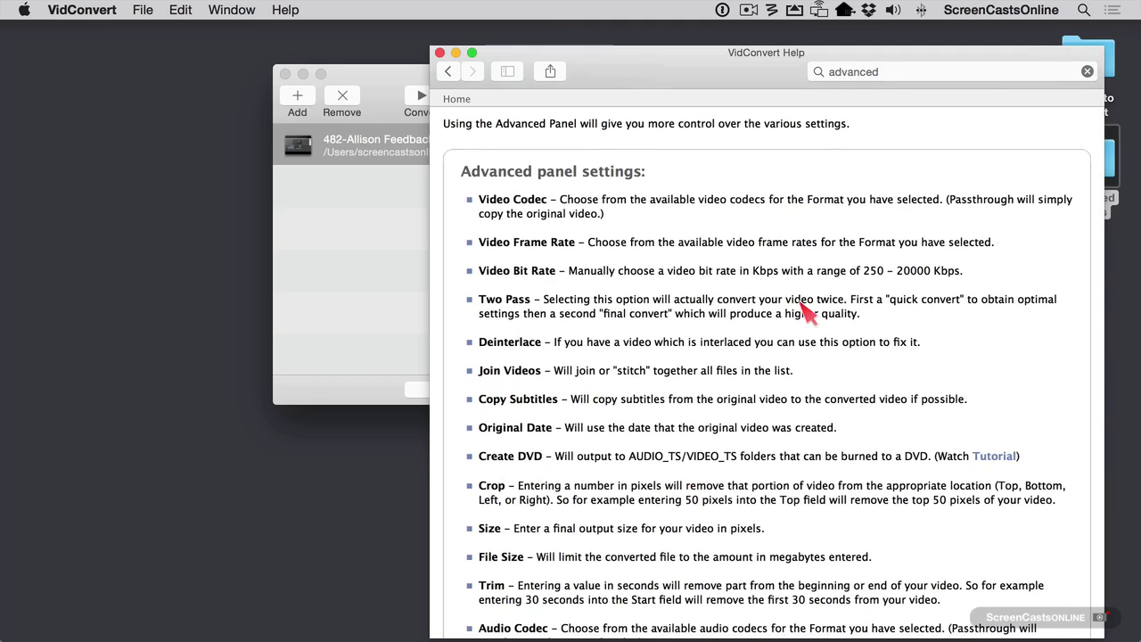
left_click(441, 53)
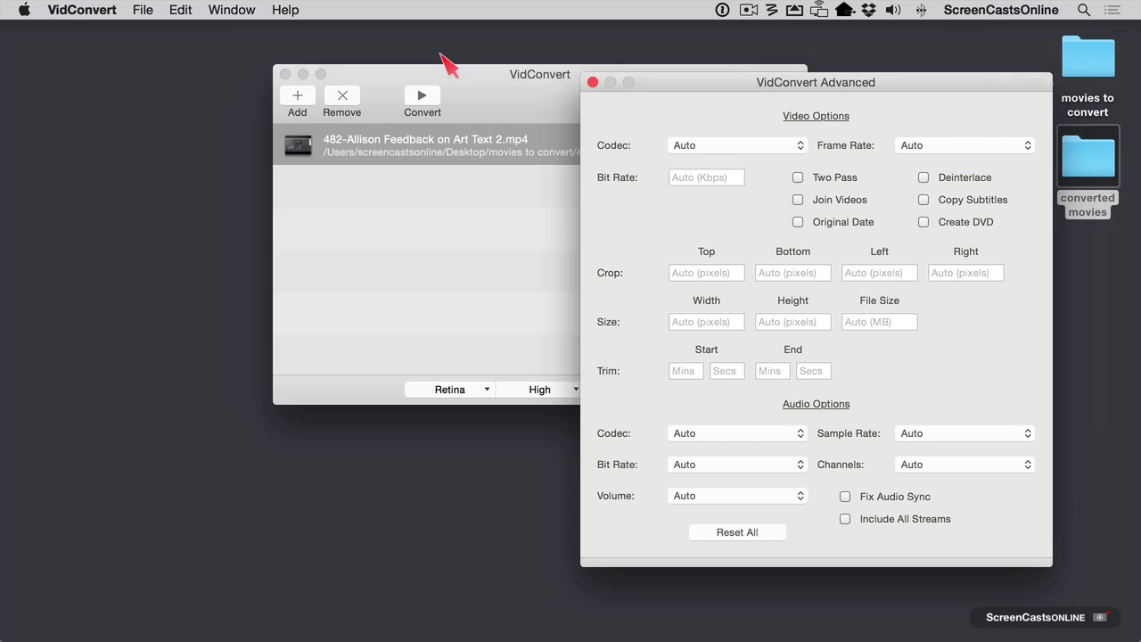
- Close the Advanced window and name a new settings preset 'iPad HIgh' in VidConvert Settings
left_click(593, 82)
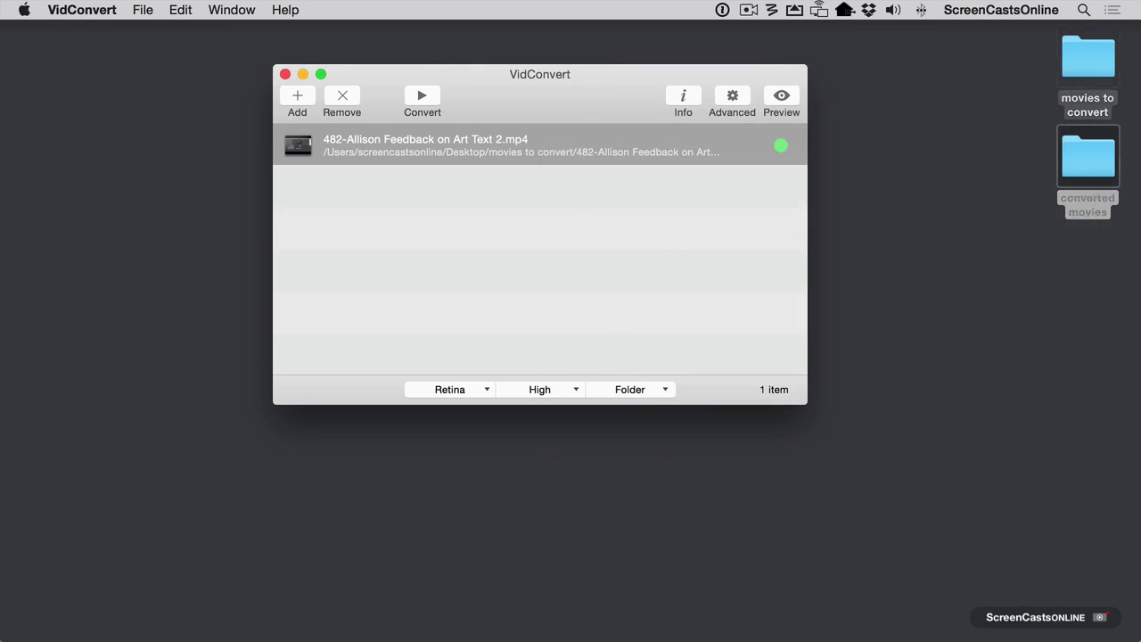
left_click(482, 100)
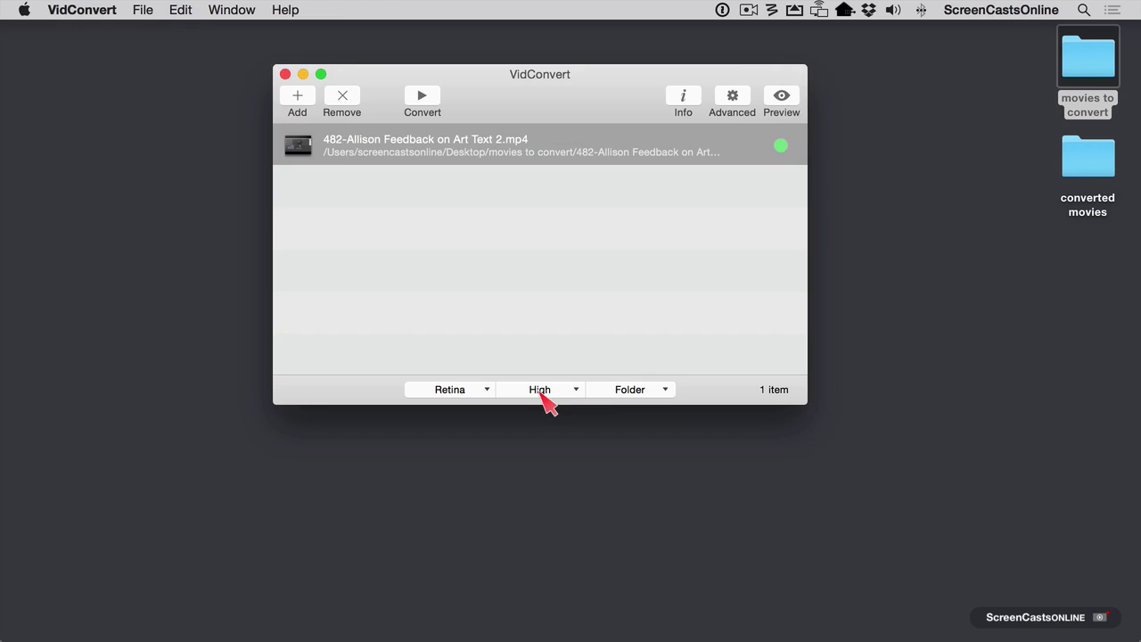
left_click(159, 4)
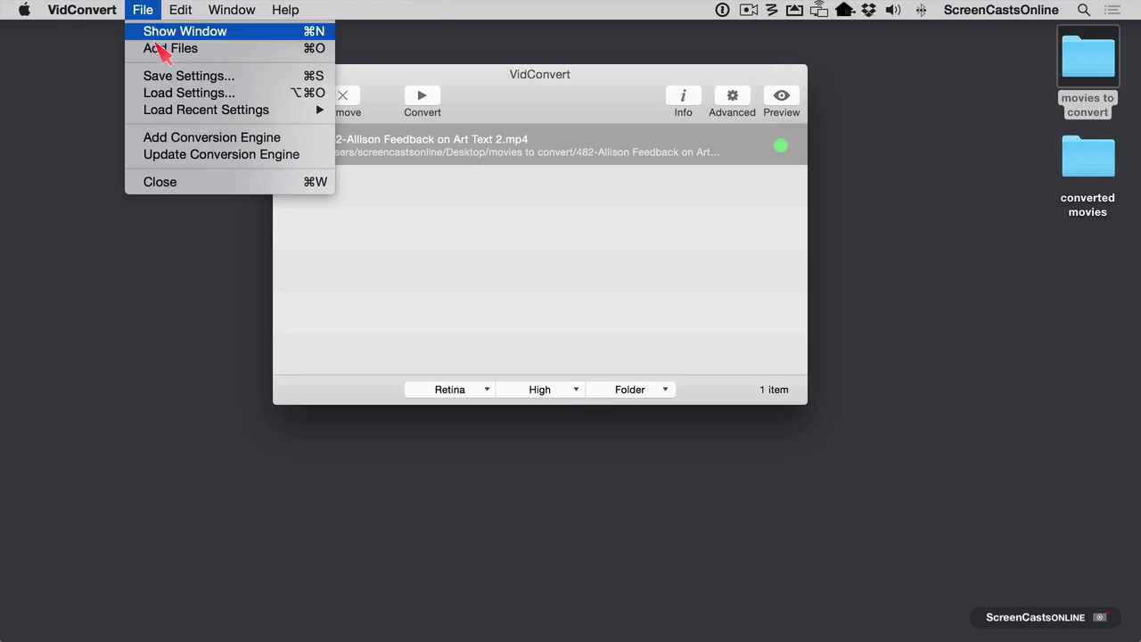
left_click(176, 86)
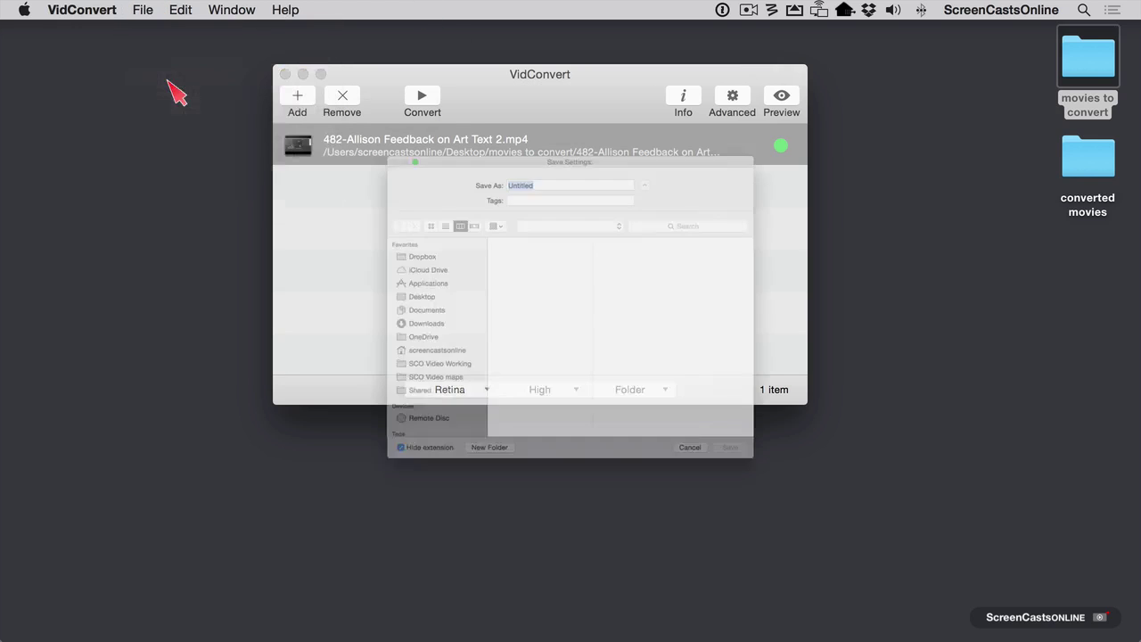
type("i")
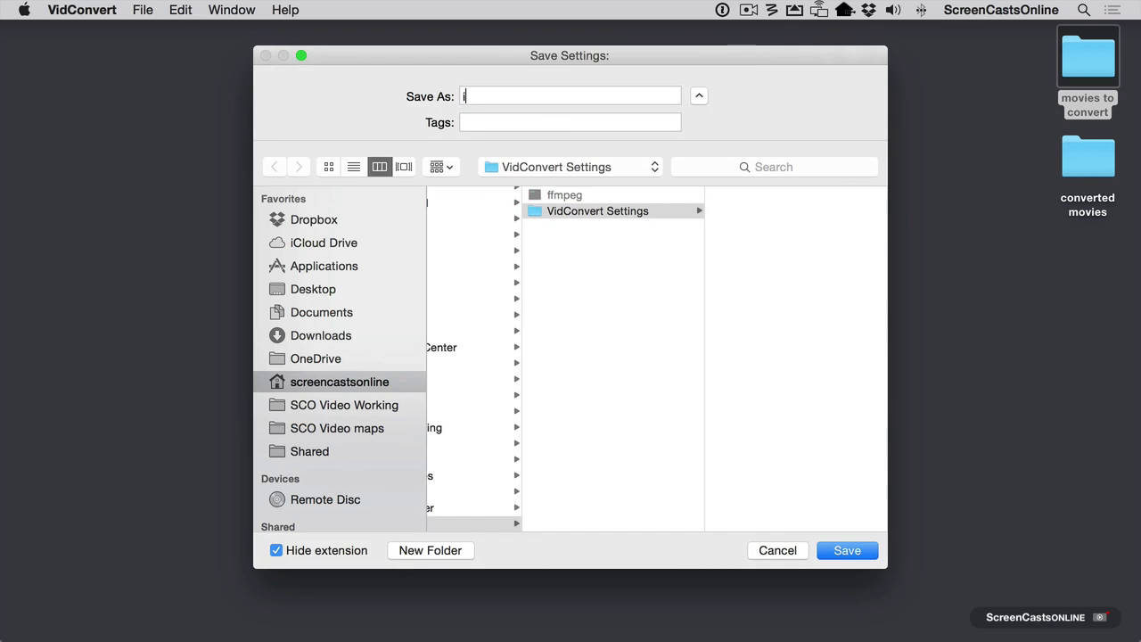
type("Pad HIgh")
scroll(553, 272, "left", 5)
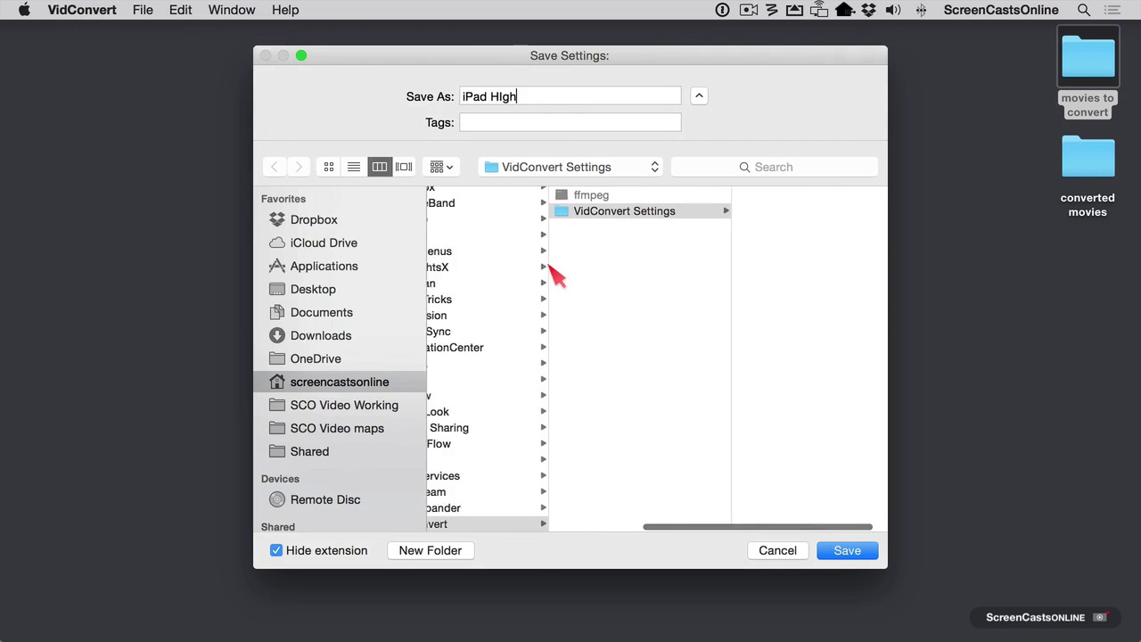
scroll(475, 498, "left", 3)
scroll(476, 492, "left", 5)
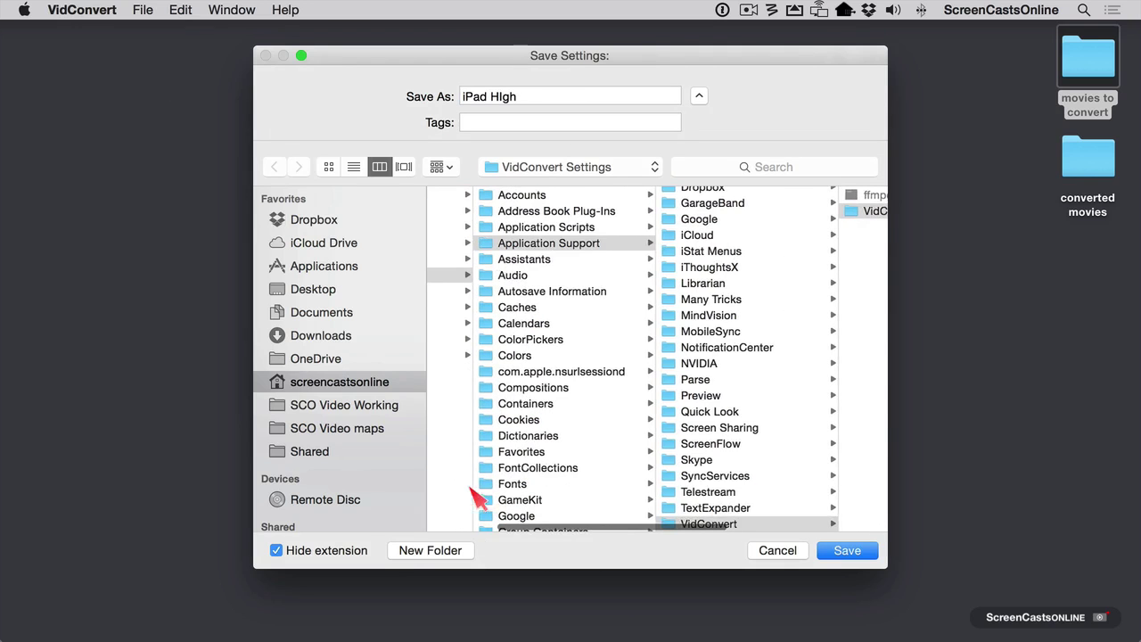
scroll(517, 274, "left", 5)
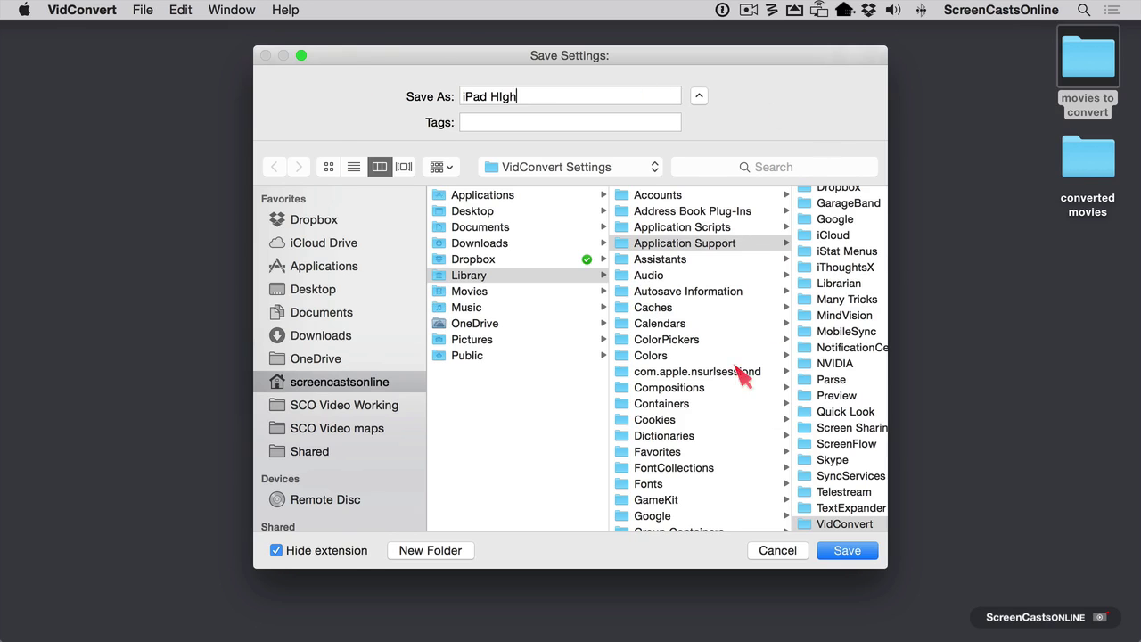
- Save the 'iPad HIgh' preset, then switch output to All Apple Devices at Normal quality
left_click(862, 552)
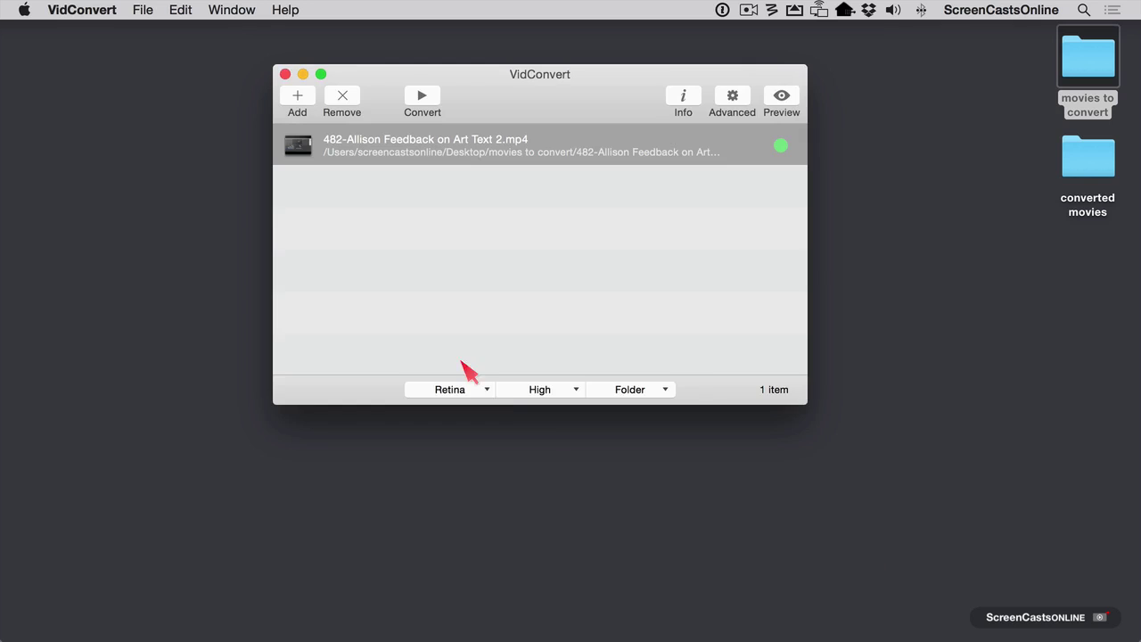
left_click(496, 394)
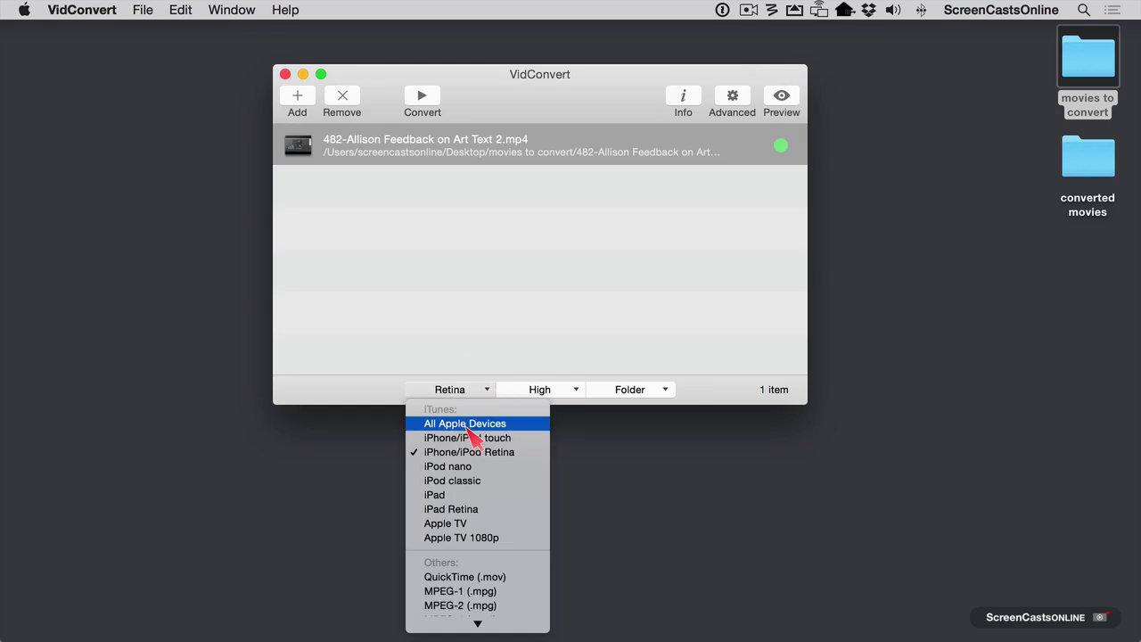
left_click(468, 424)
left_click(540, 394)
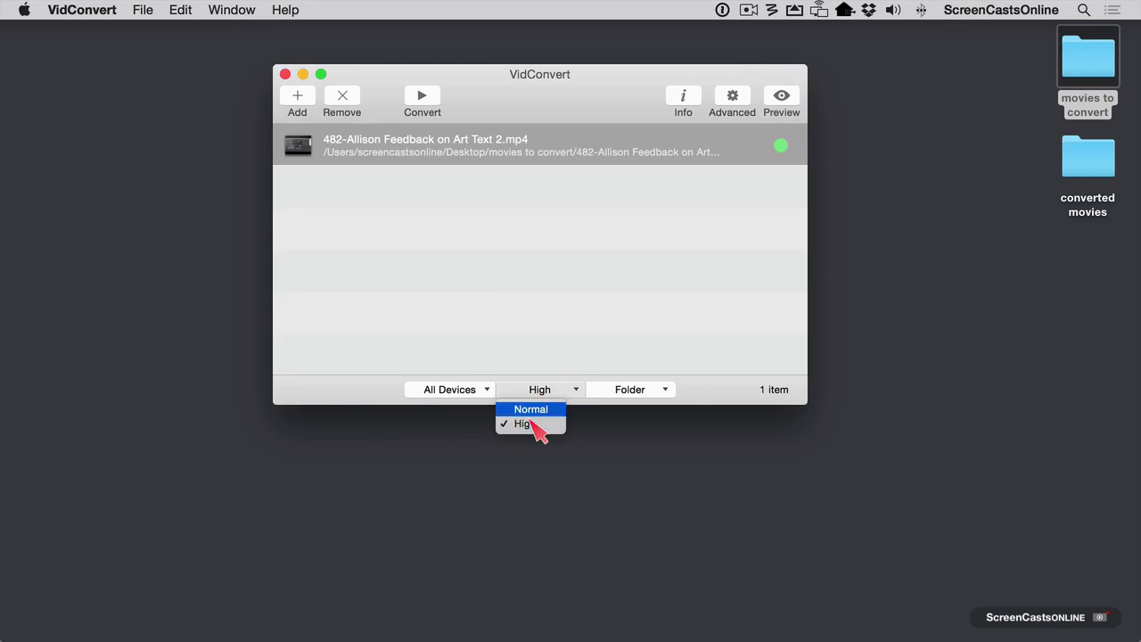
left_click(526, 411)
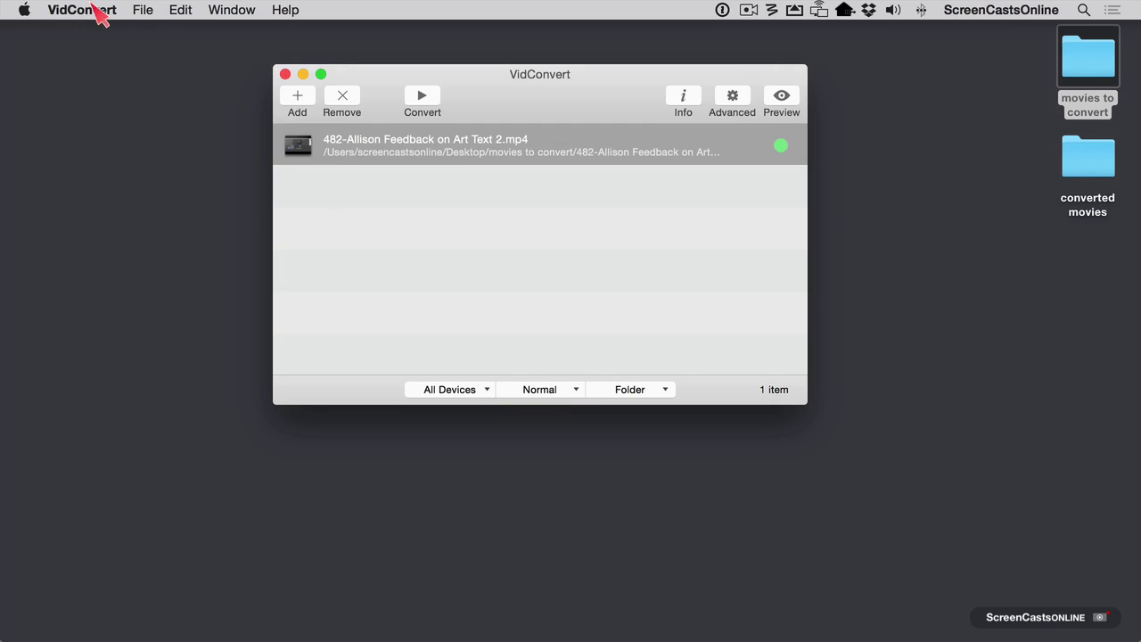
- Load the saved iPad HIgh preset from VidConvert Settings, restoring Retina at High quality
left_click(150, 10)
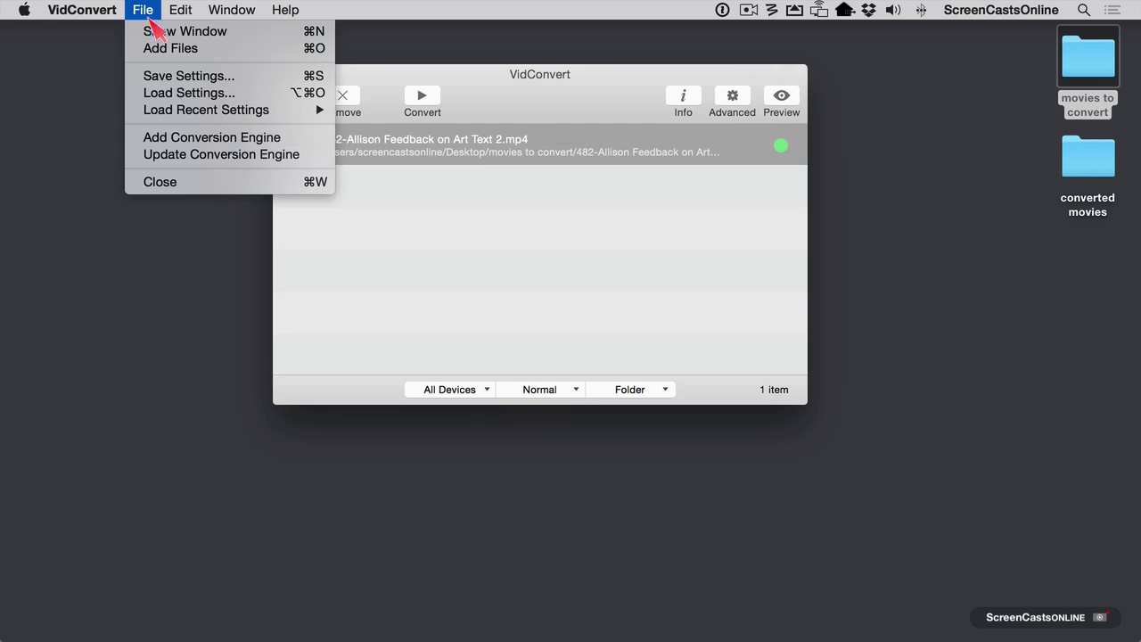
left_click(161, 95)
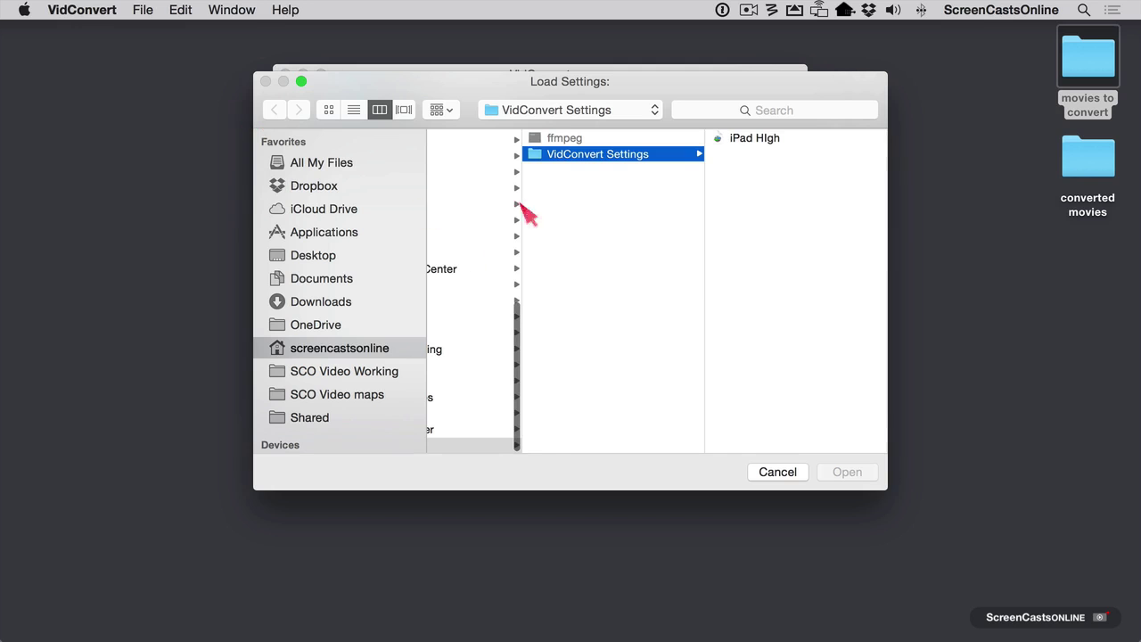
left_click(765, 140)
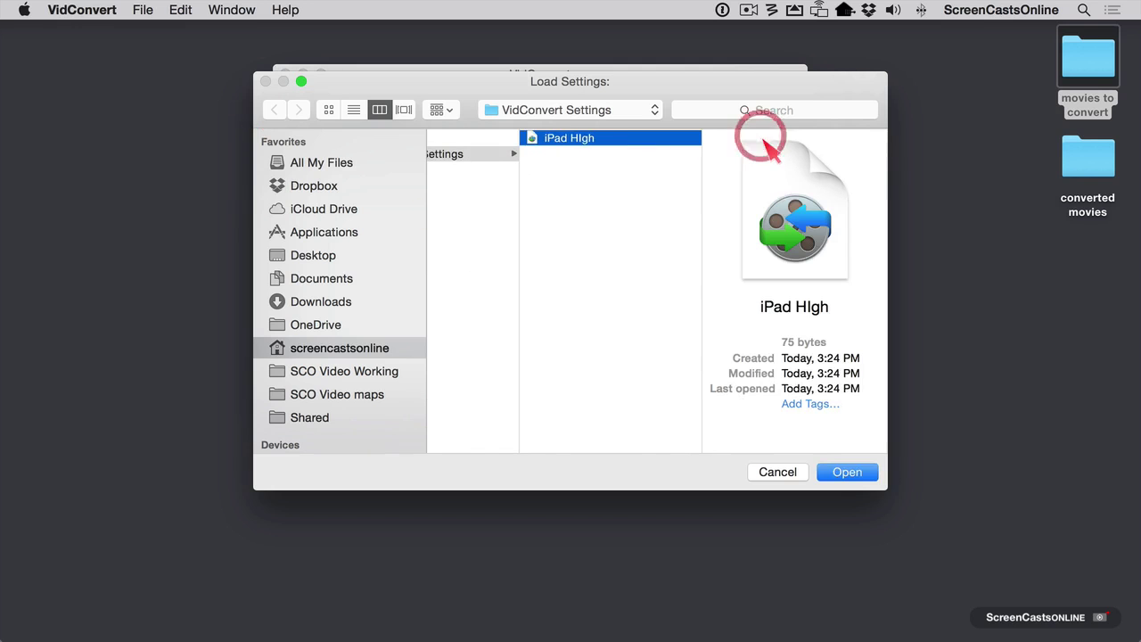
left_click(848, 474)
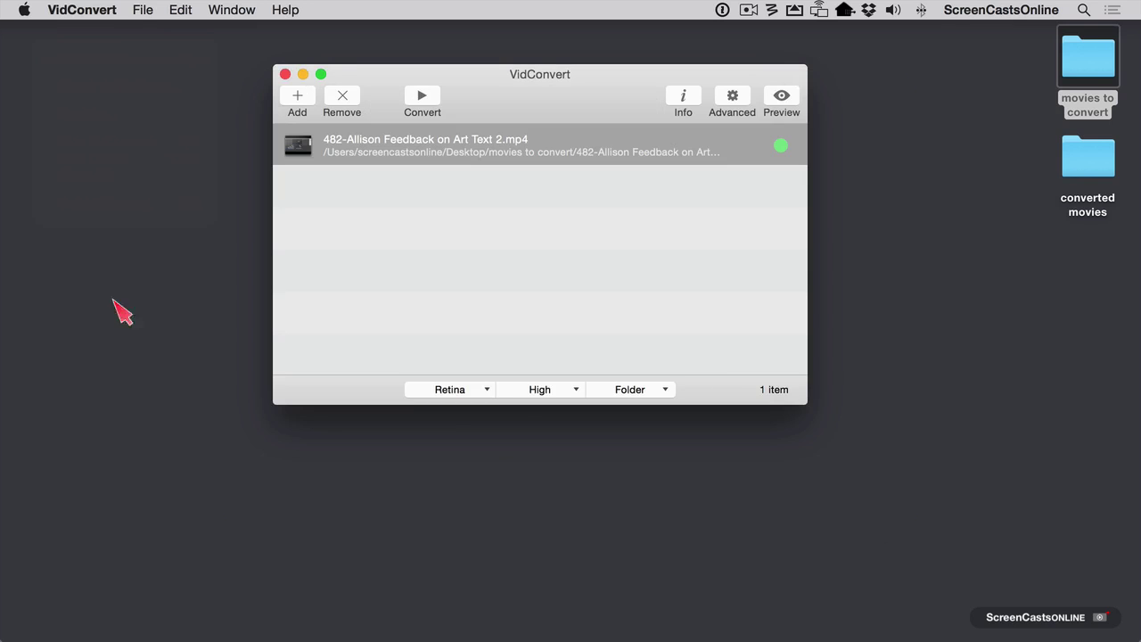
- Enable automatically adding converted videos to iTunes in Preferences, then close Preferences
left_click(82, 13)
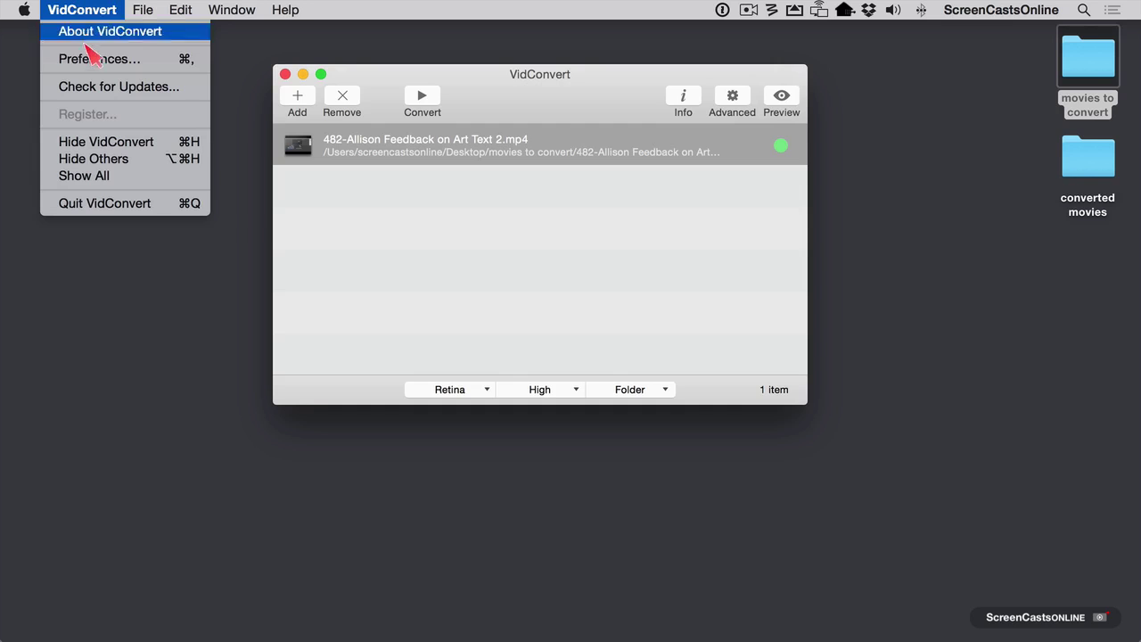
left_click(82, 59)
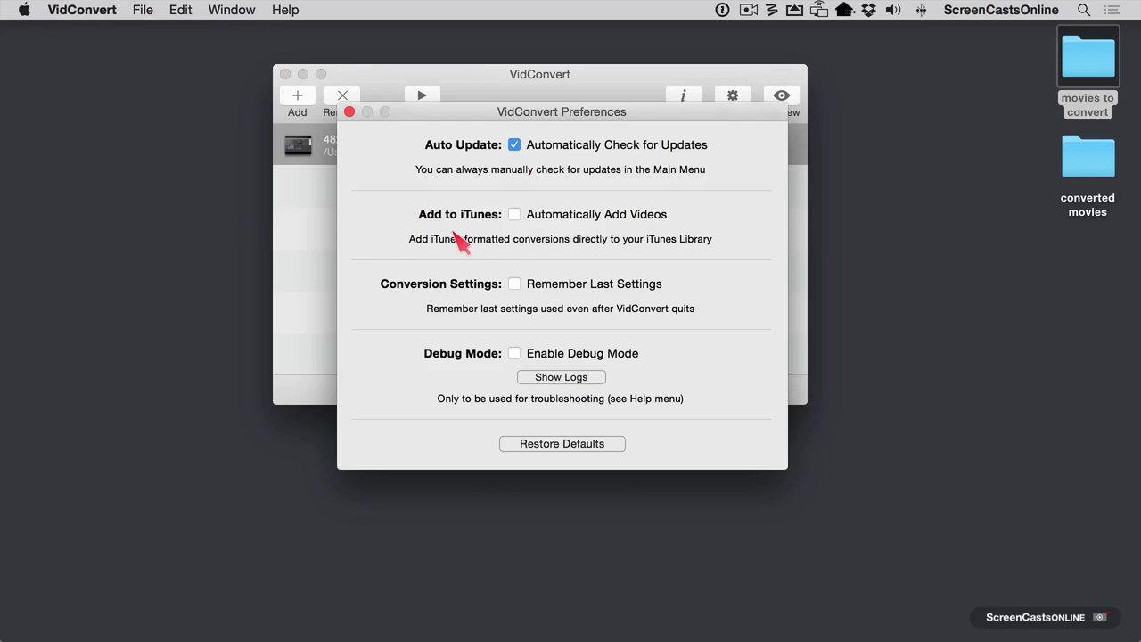
left_click(514, 215)
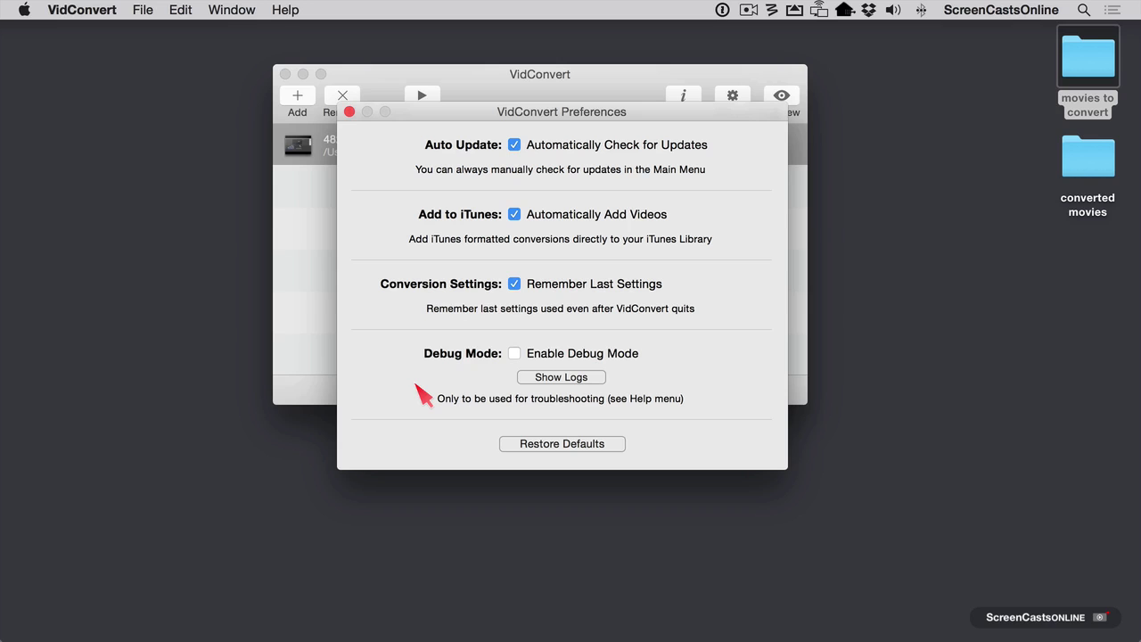
left_click(350, 112)
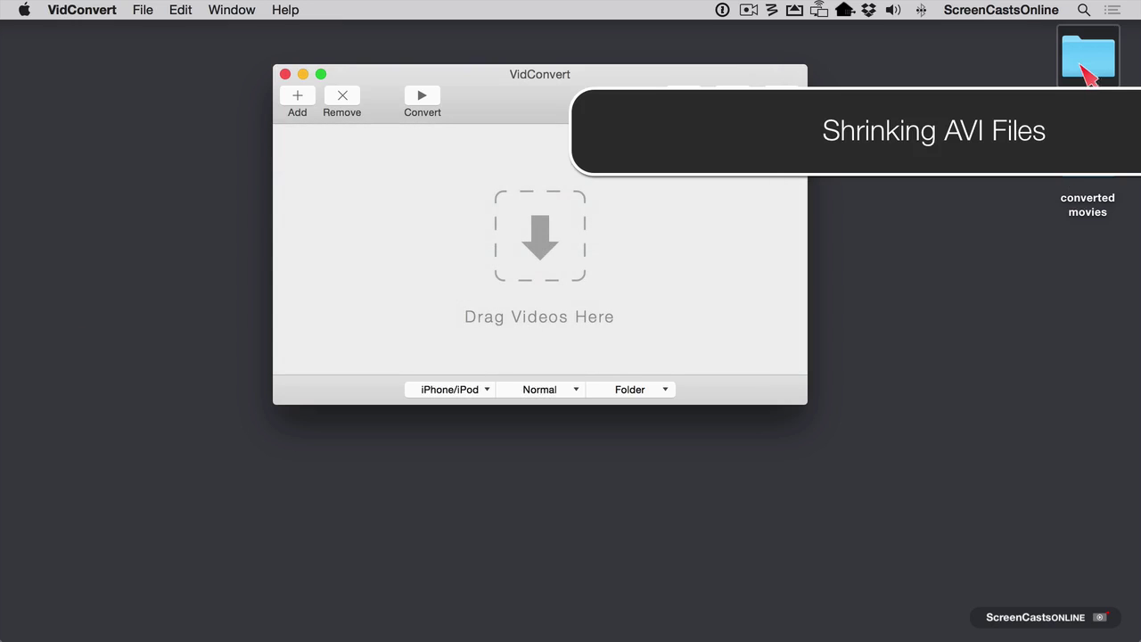
- Drag lightbulb_in_the_microwave.avi from movies to convert into the VidConvert list
double_click(1086, 63)
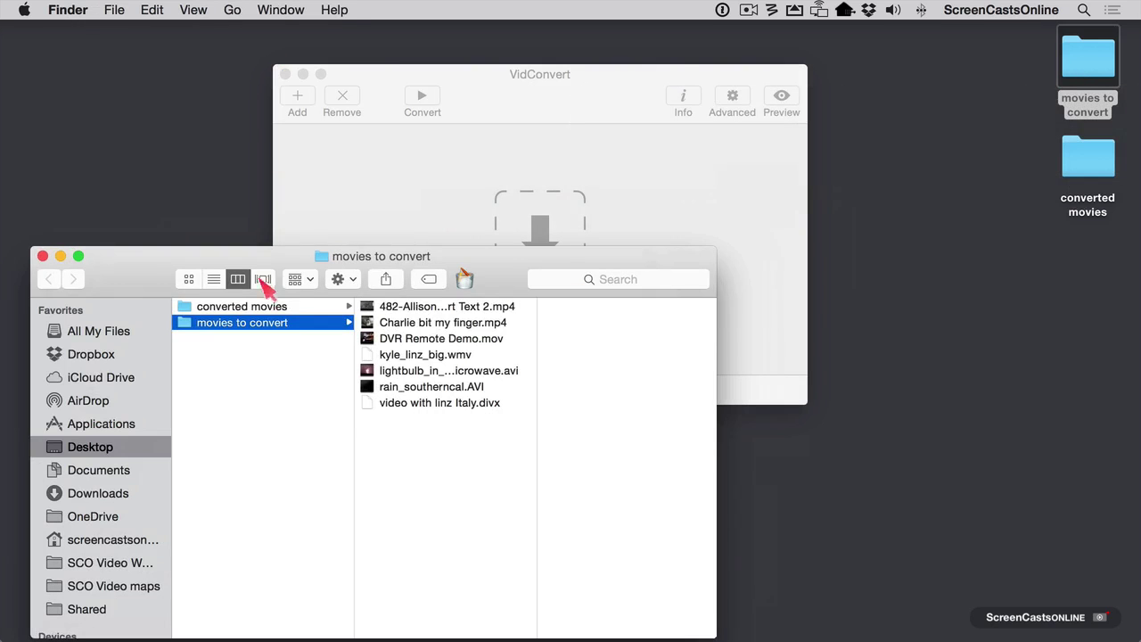
left_click(376, 374)
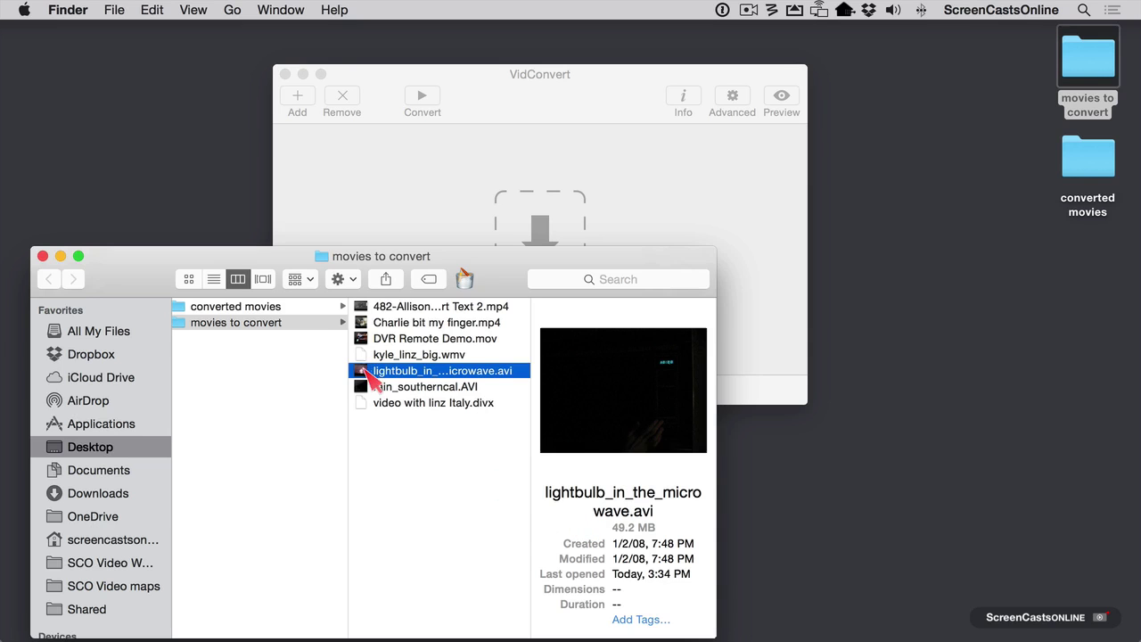
left_click_drag(376, 380, 510, 178)
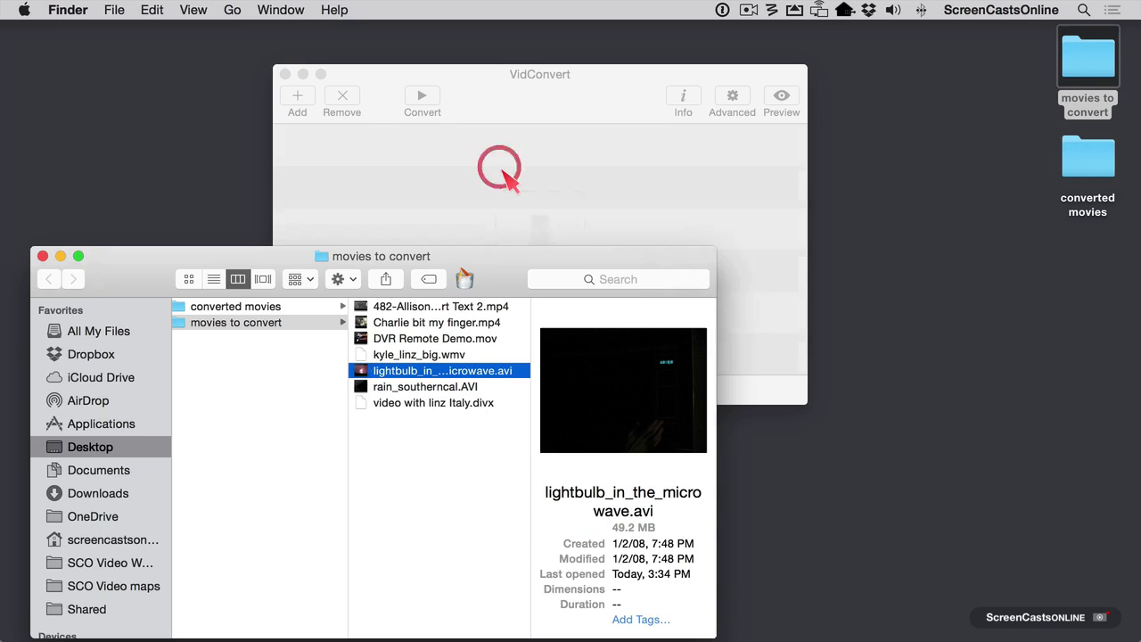
left_click(499, 165)
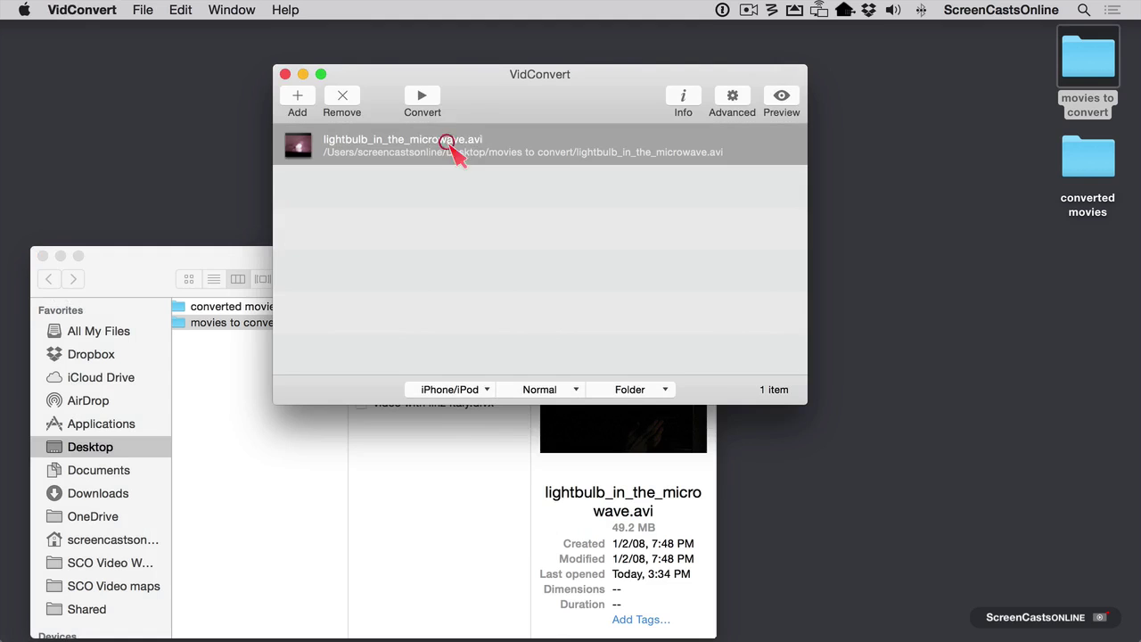
- Keep the iPhone/iPod format at Normal quality and start the conversion
left_click(486, 391)
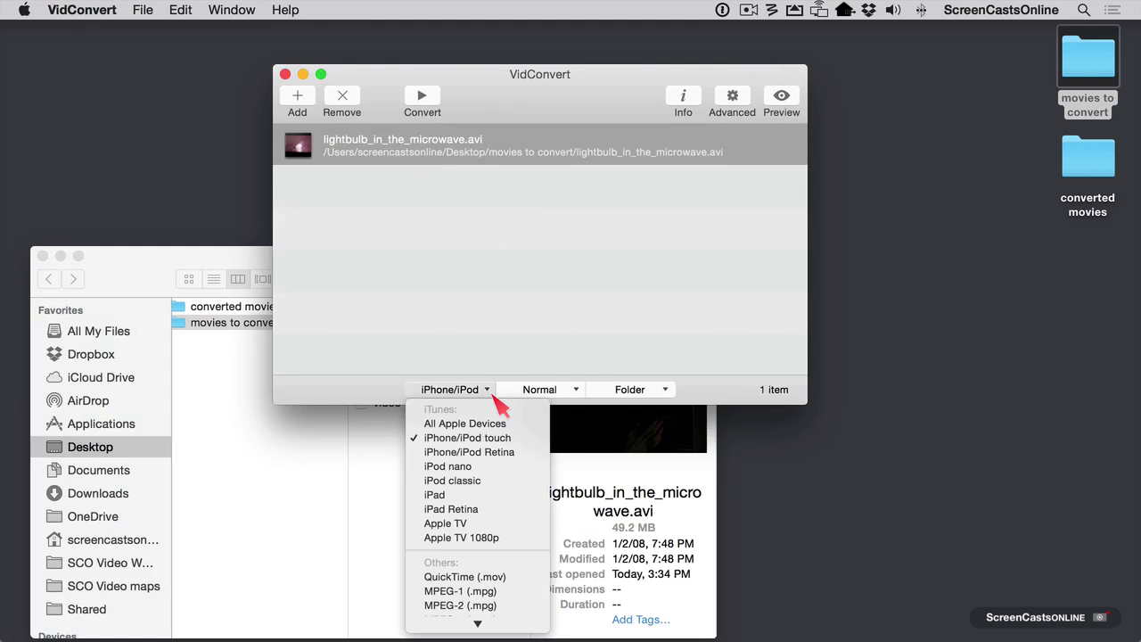
left_click(555, 323)
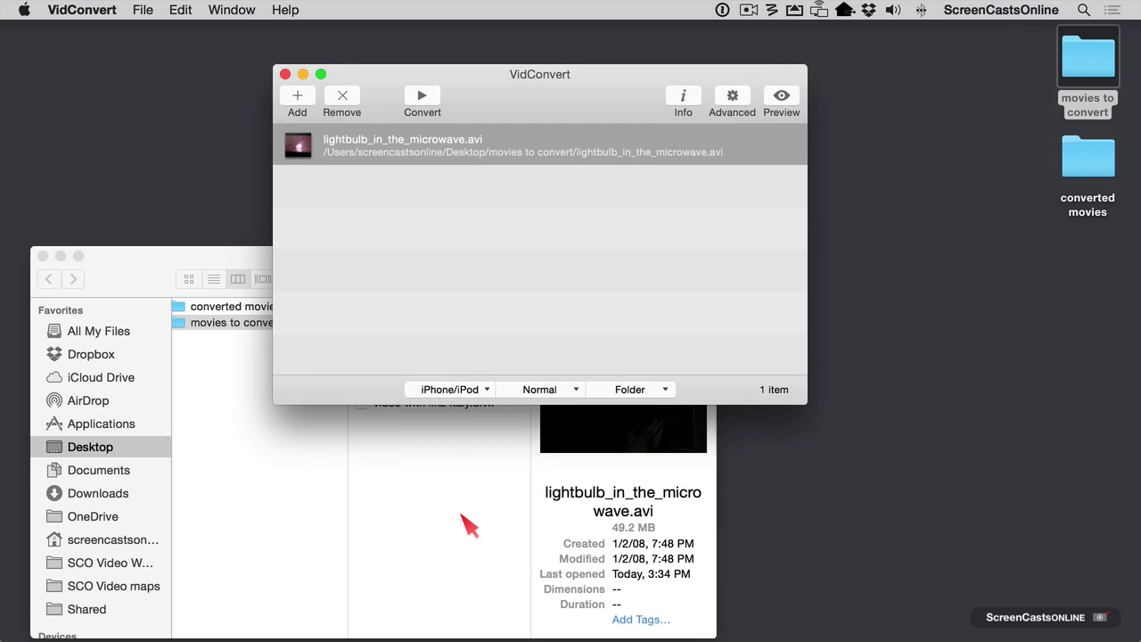
left_click(489, 403)
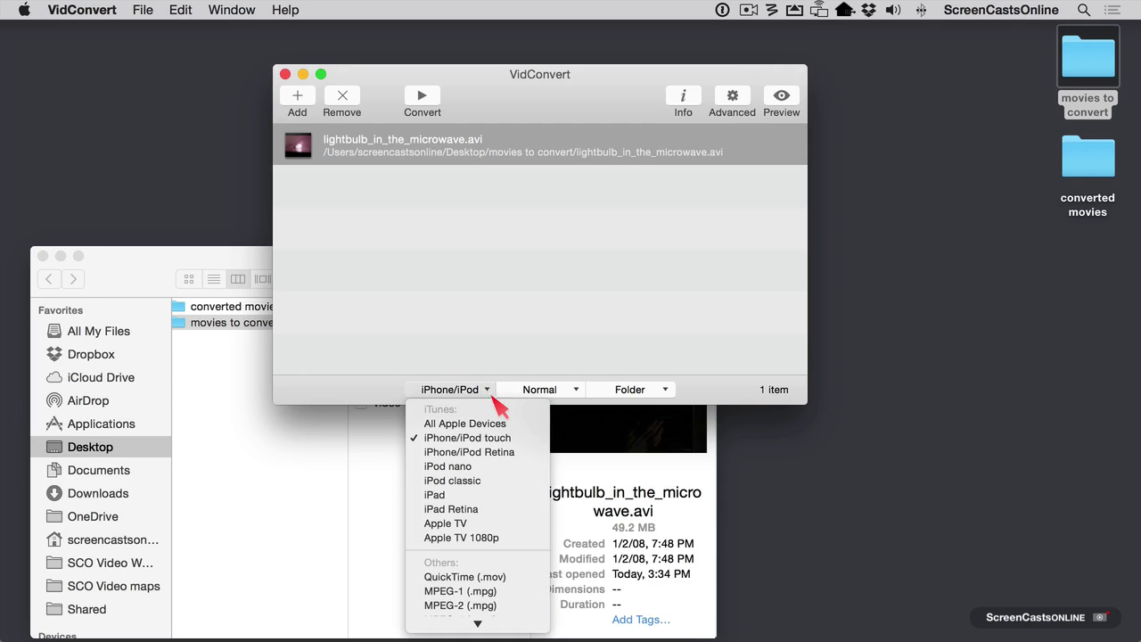
left_click(578, 89)
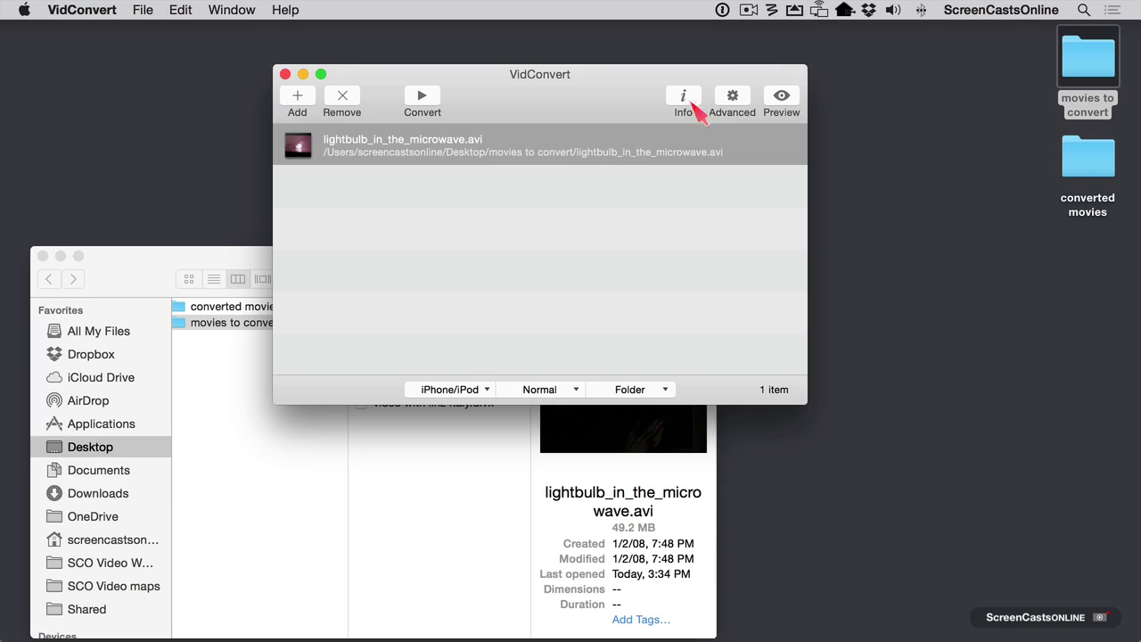
left_click(423, 98)
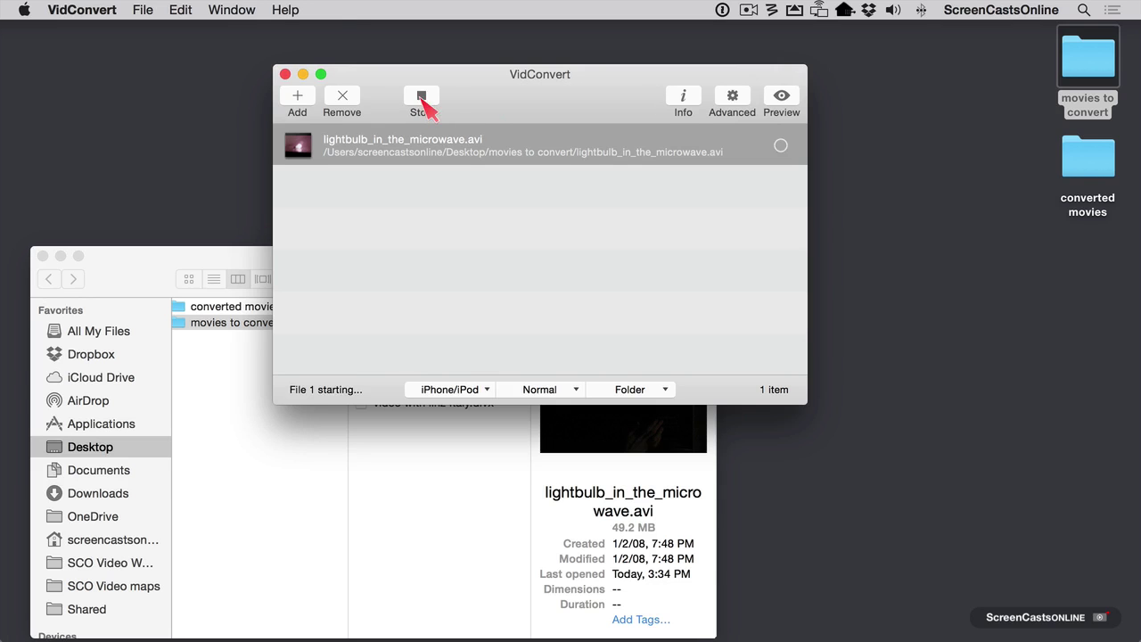
- Inspect the 21.3 MB, 426×320 lightbulb_in_the_microwave.m4v, then close both Finder windows
double_click(1100, 164)
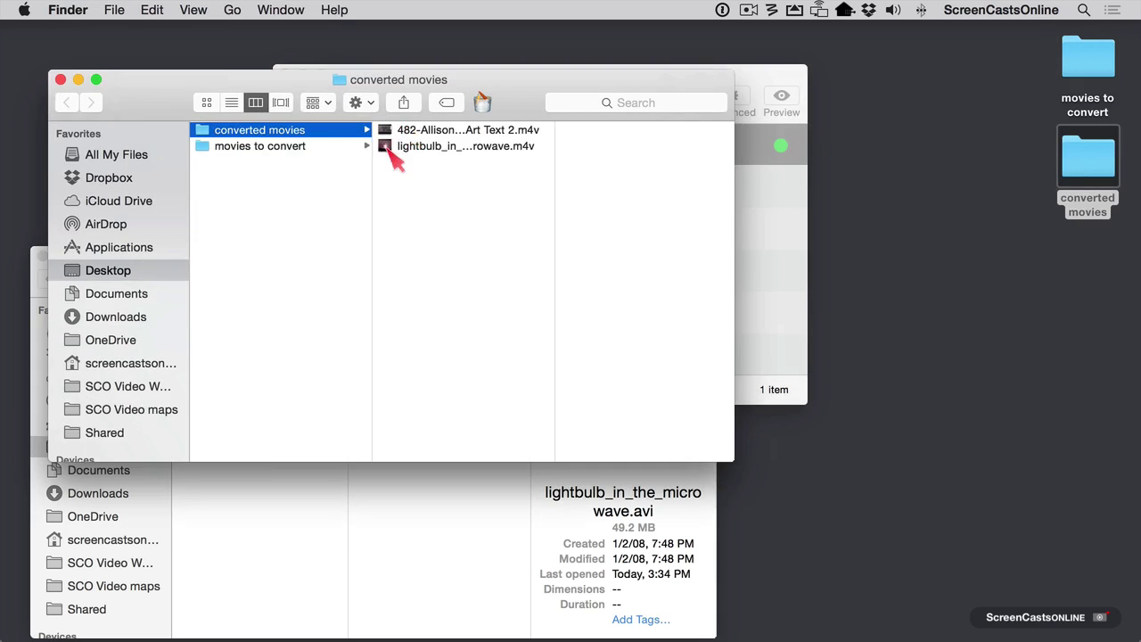
left_click(388, 147)
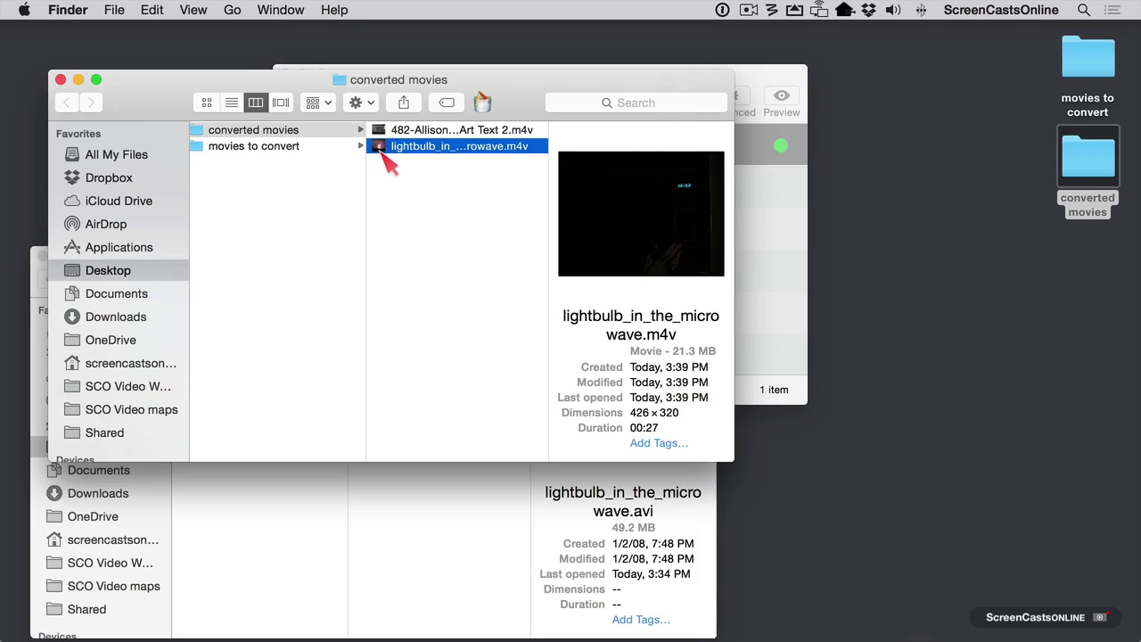
key("Return")
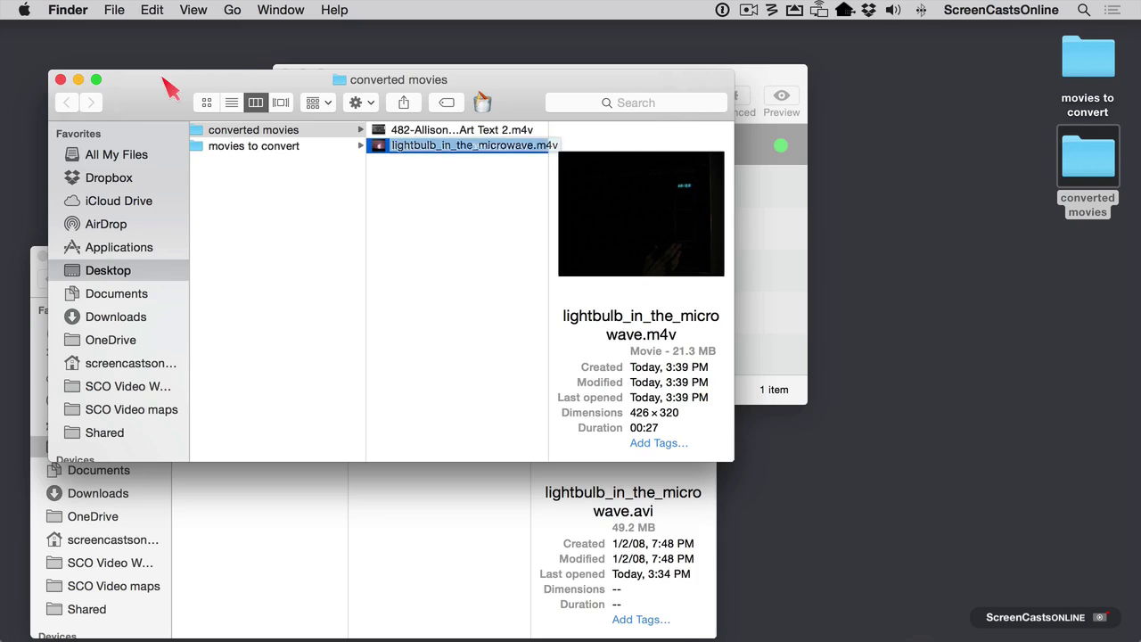
key("Return")
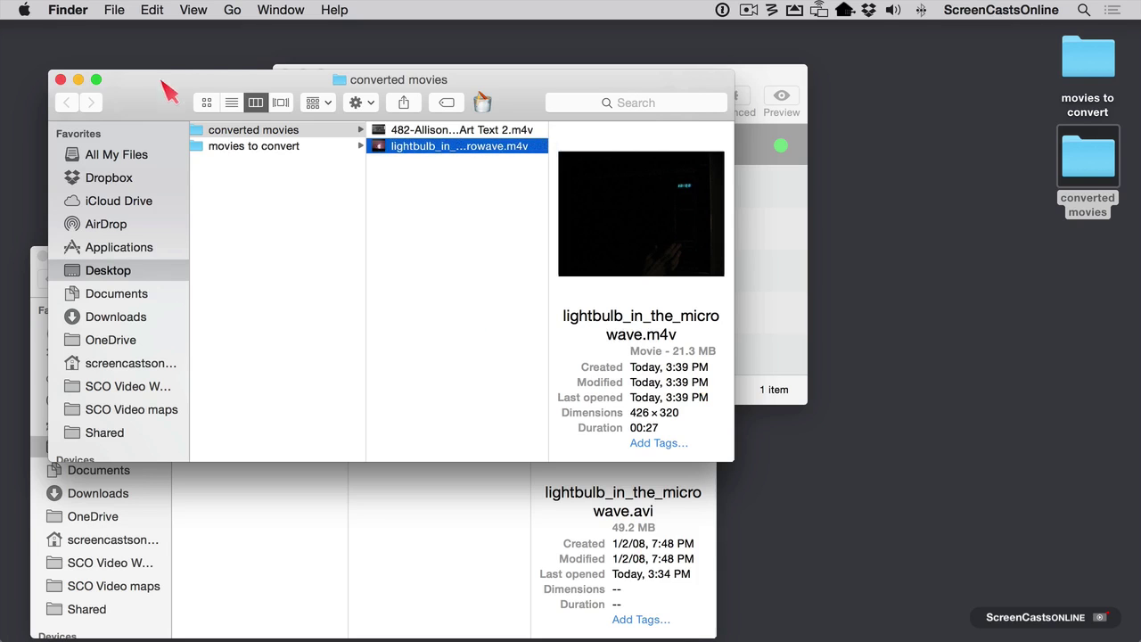
left_click(61, 79)
left_click(43, 257)
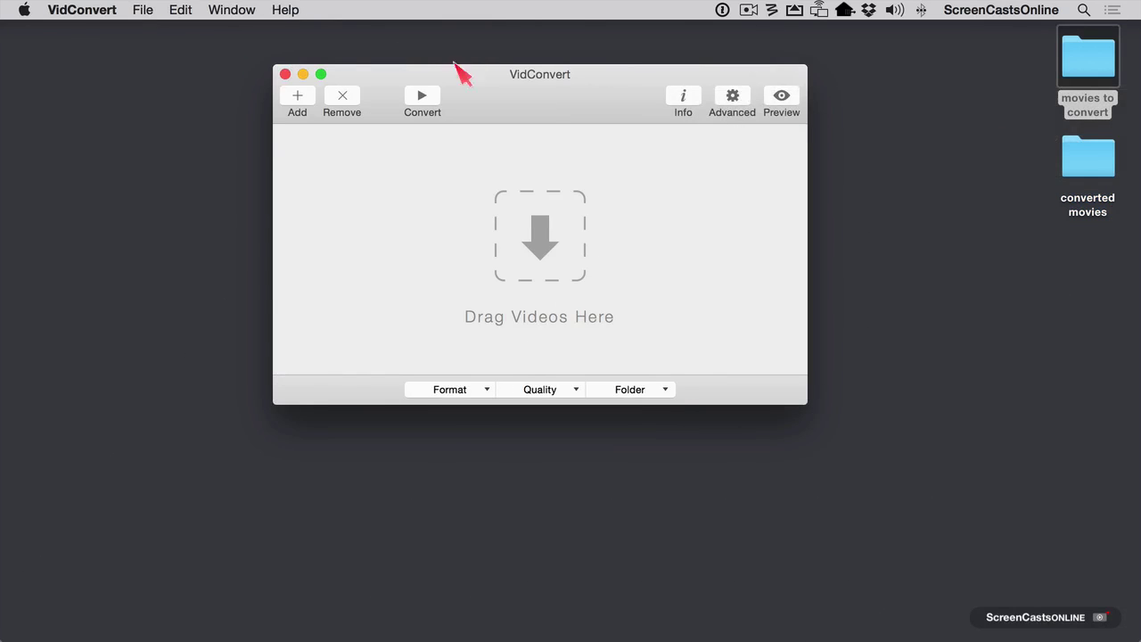
- Drag the Art Text 2 feedback MP4 from movies to convert into VidConvert's conversion list
double_click(1090, 60)
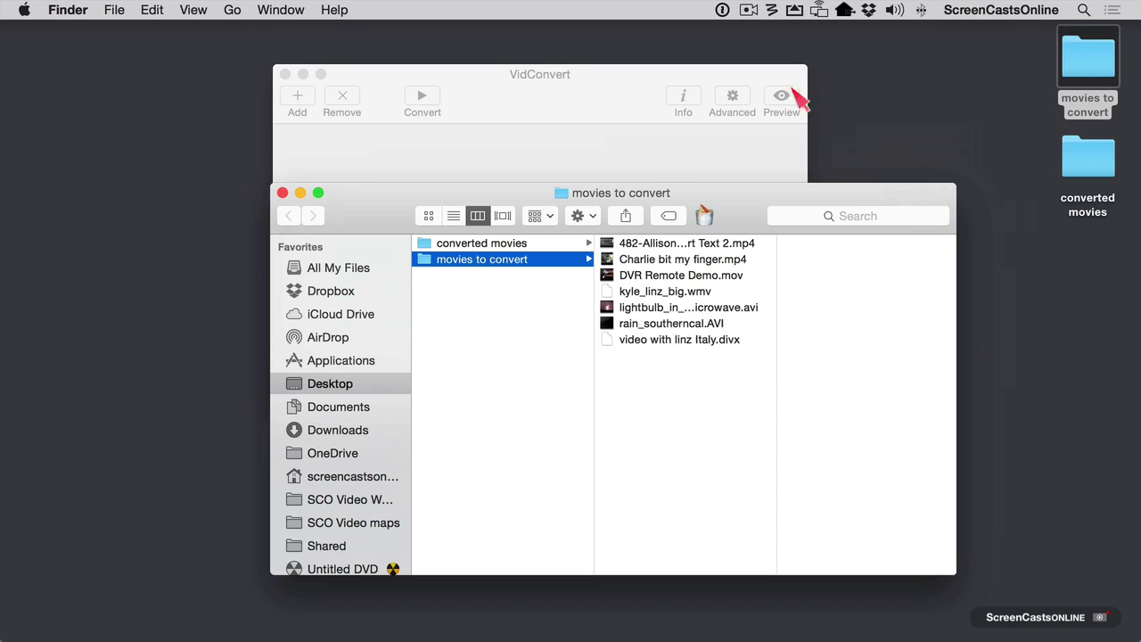
left_click_drag(641, 252, 522, 152)
left_click(283, 193)
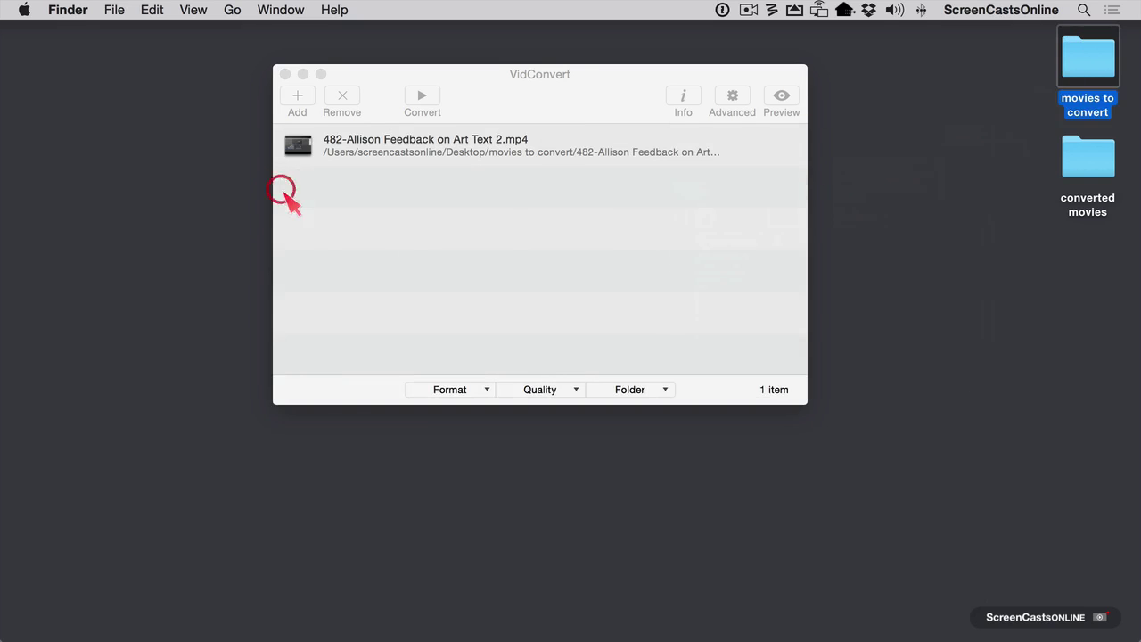
left_click(516, 92)
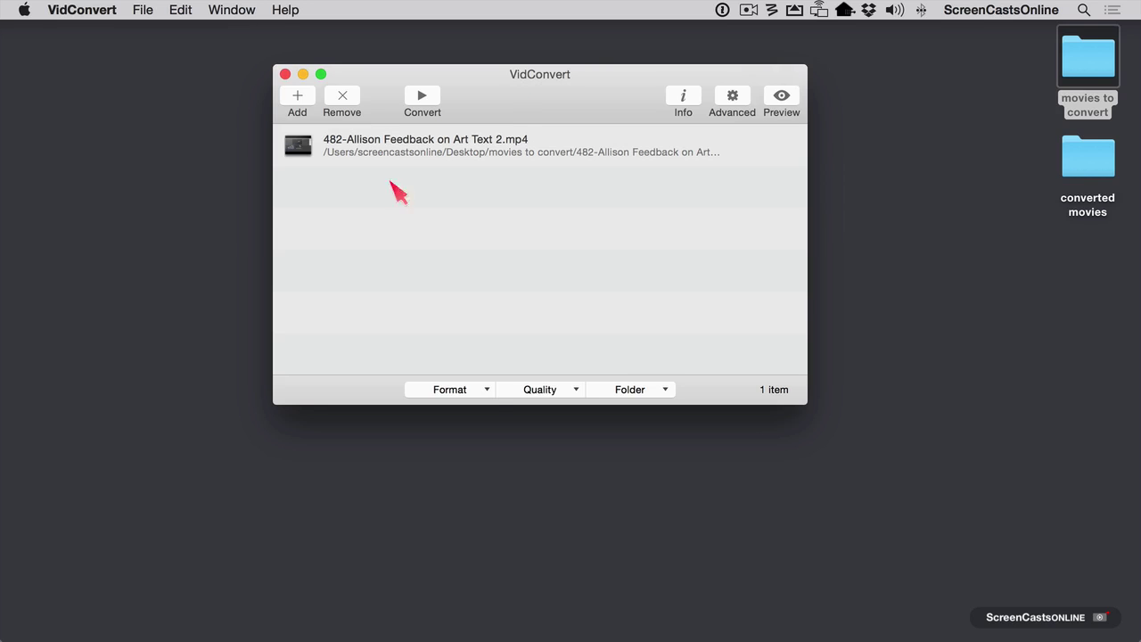
- Set the output format to DVD-NTSC (.vob) at Normal quality
left_click(485, 393)
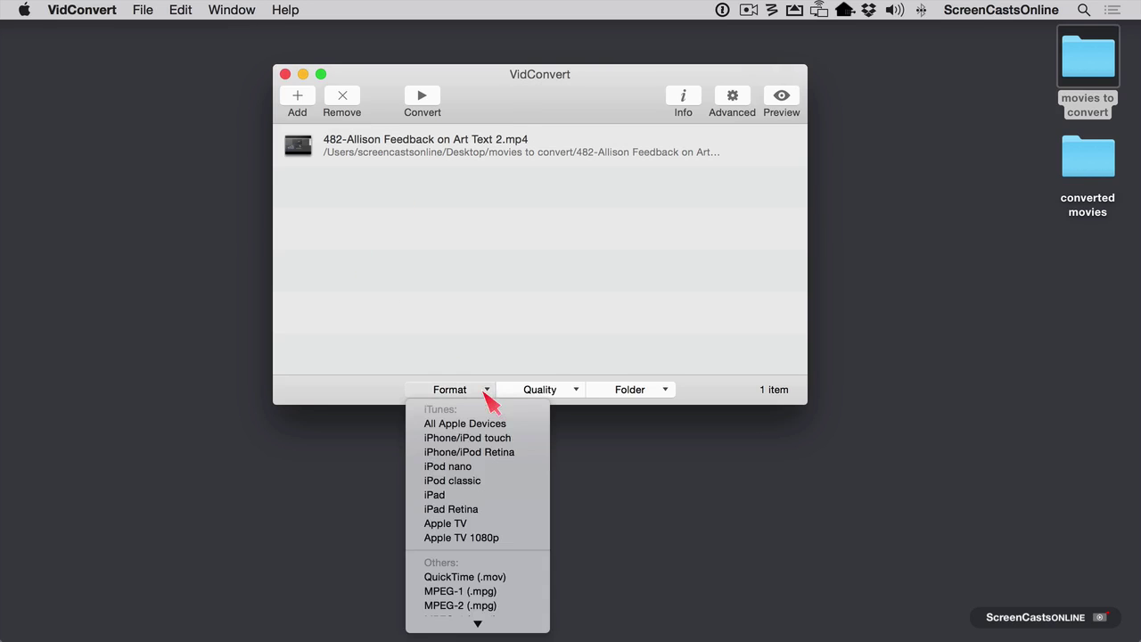
scroll(466, 469, "down", 5)
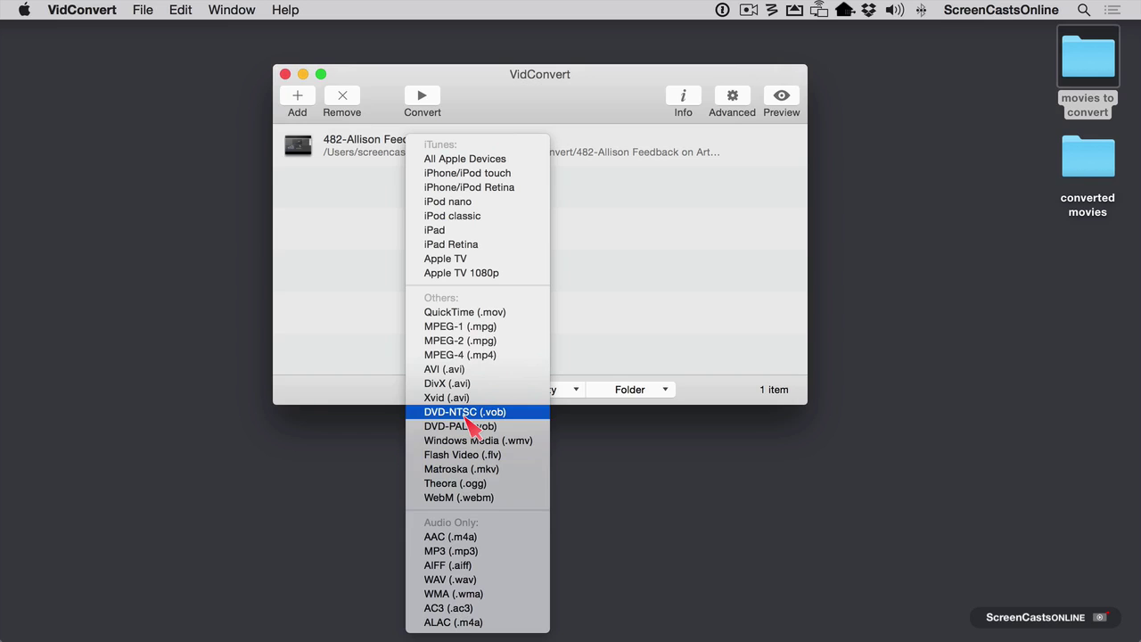
left_click(464, 413)
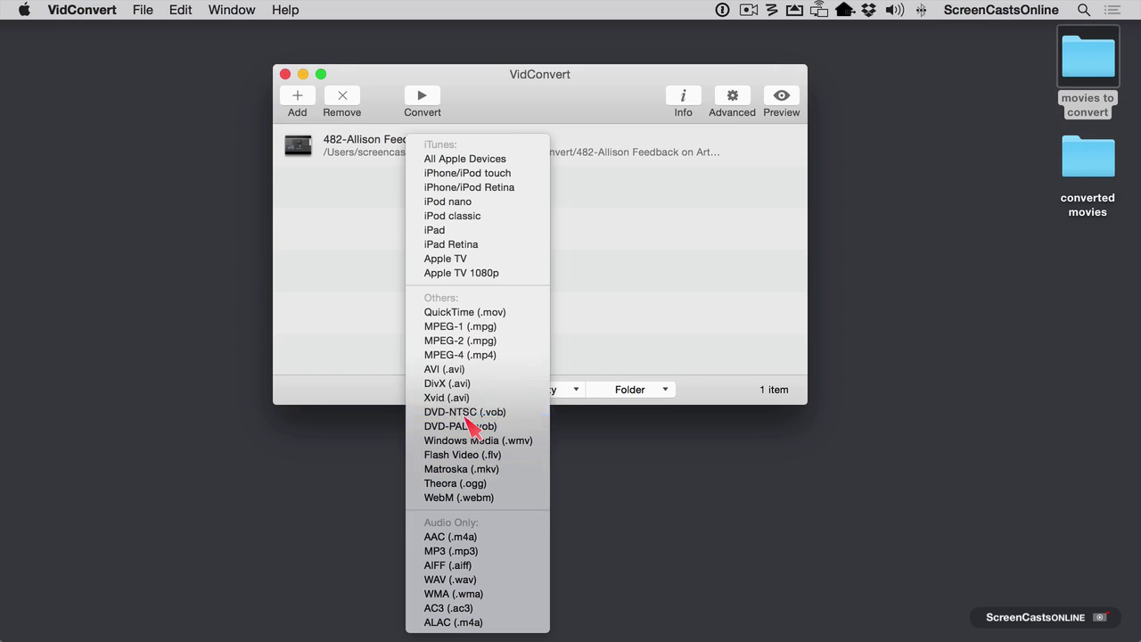
left_click(575, 390)
left_click(551, 409)
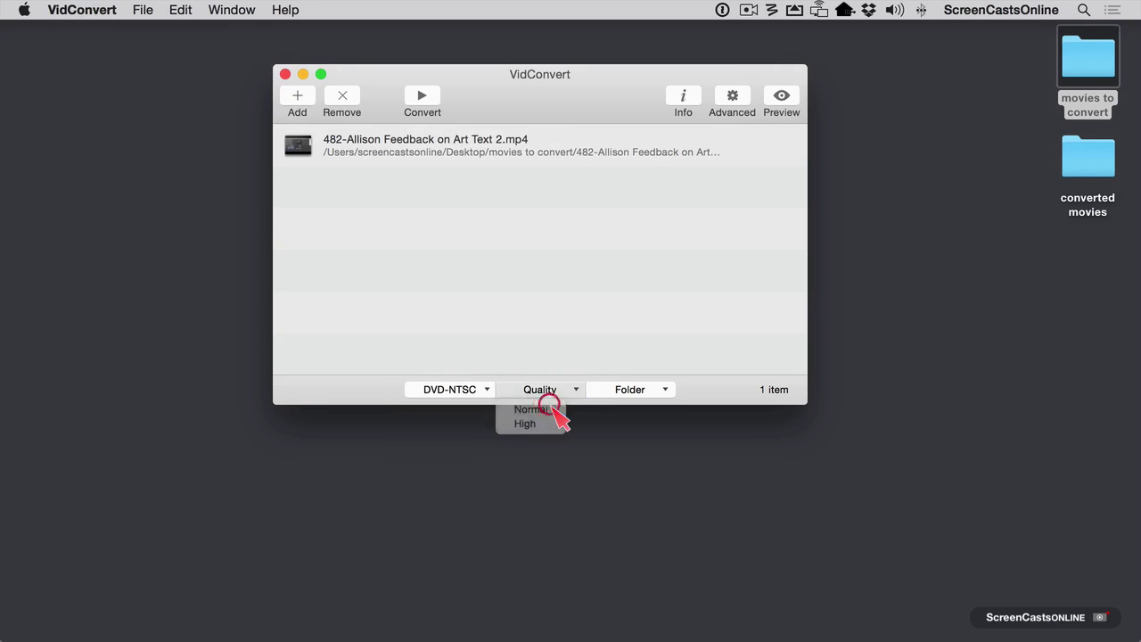
- Review the advanced conversion settings, close them, and bring up the destination choices
left_click(733, 96)
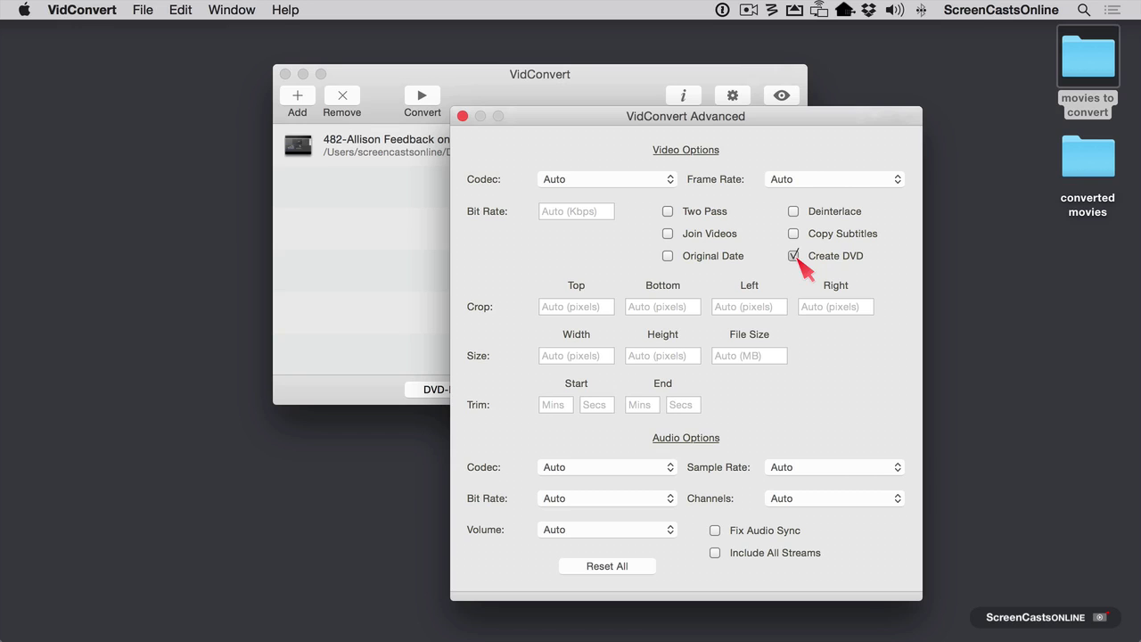
left_click(463, 117)
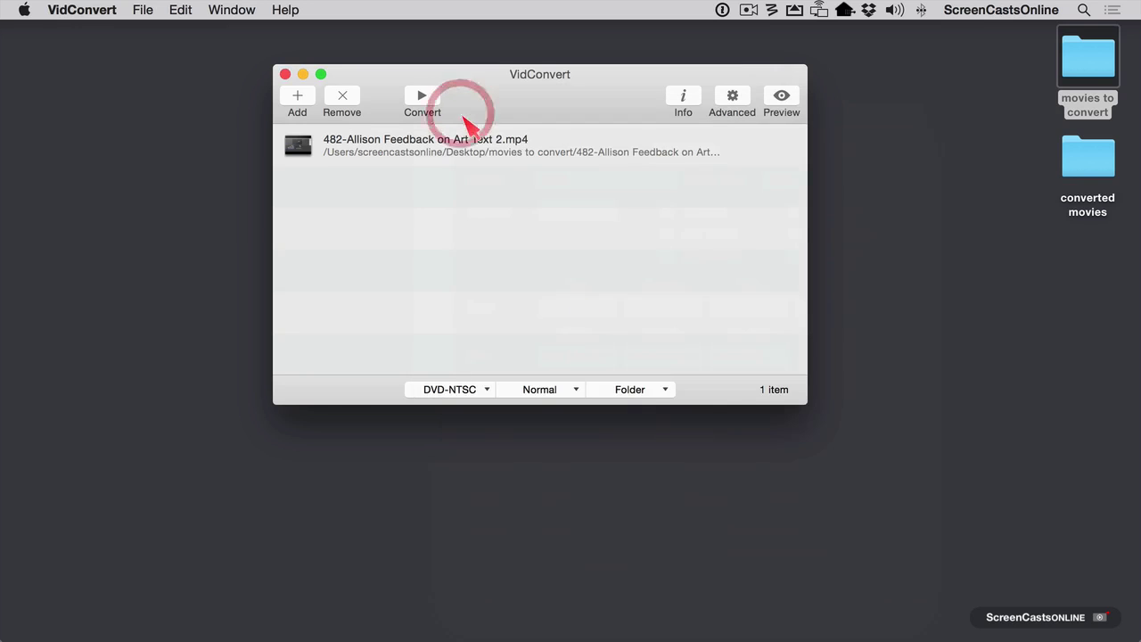
left_click(670, 398)
- Choose the Desktop as destination folder and convert the Art Text 2 video to DVD-NTSC
left_click(671, 409)
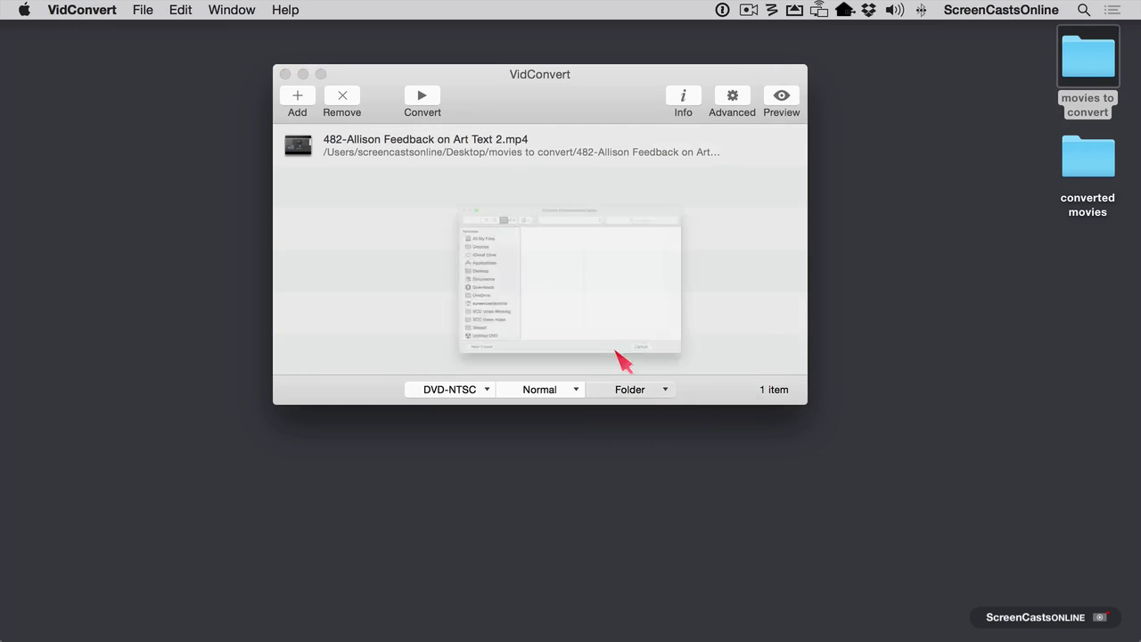
left_click(284, 254)
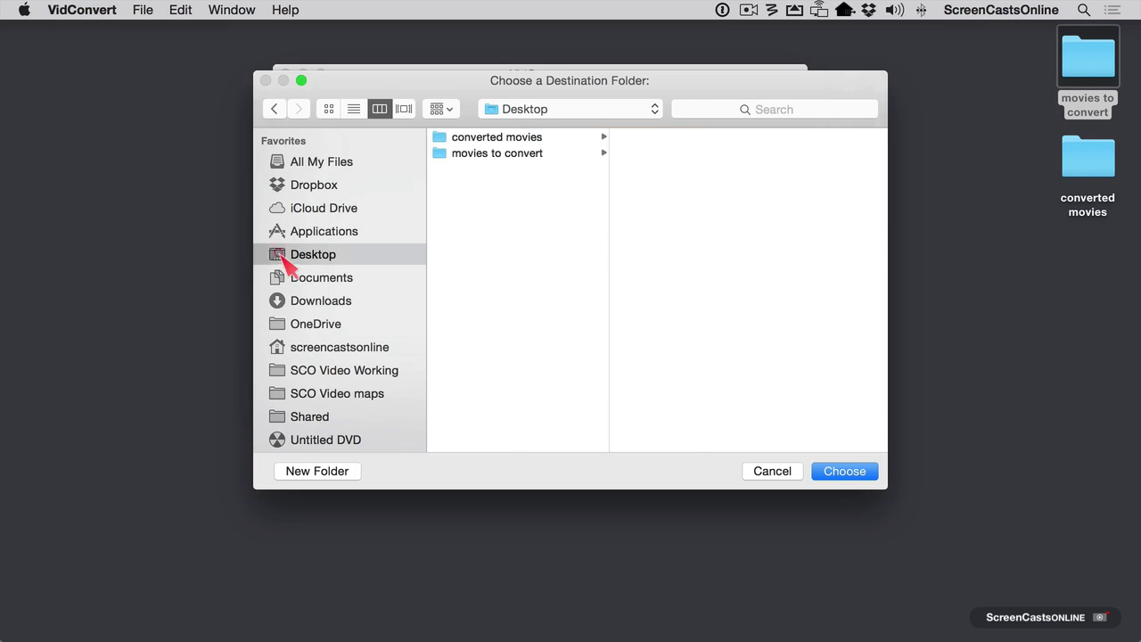
left_click(843, 473)
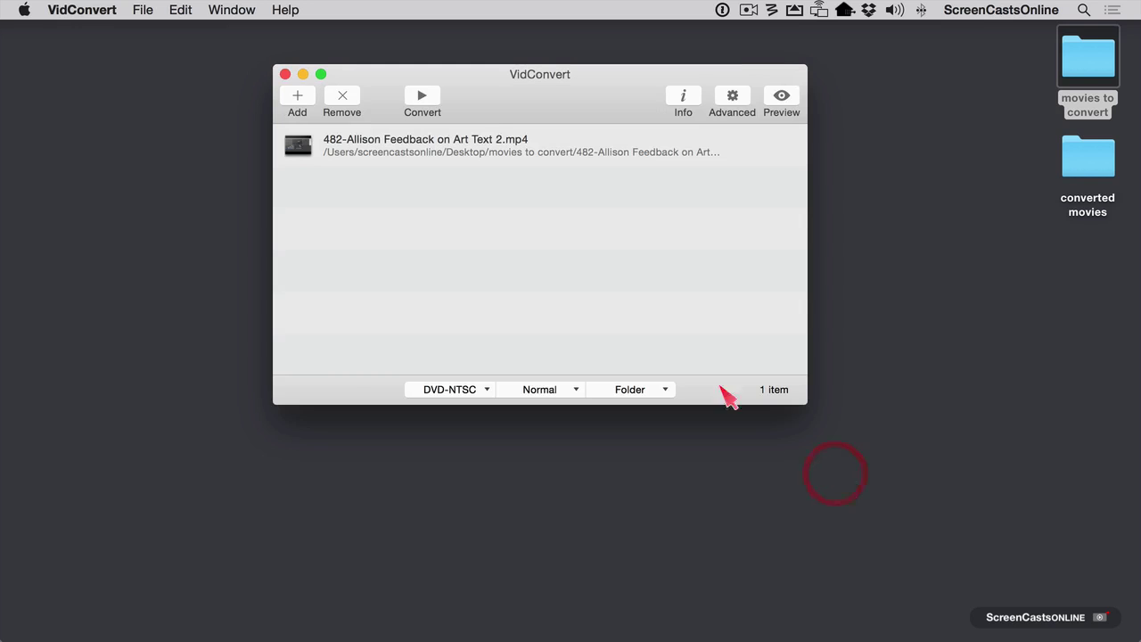
left_click(423, 97)
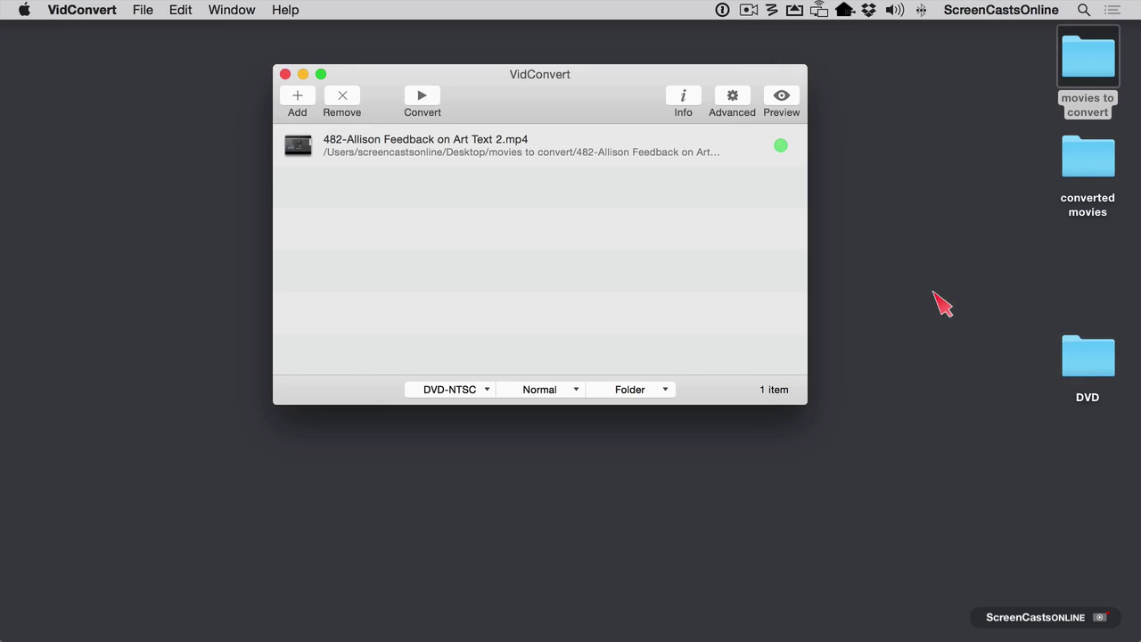
- Inspect VIDEO_TS and AUDIO_TS in the new DVD folder, then select the finished movie in VidConvert
double_click(1091, 364)
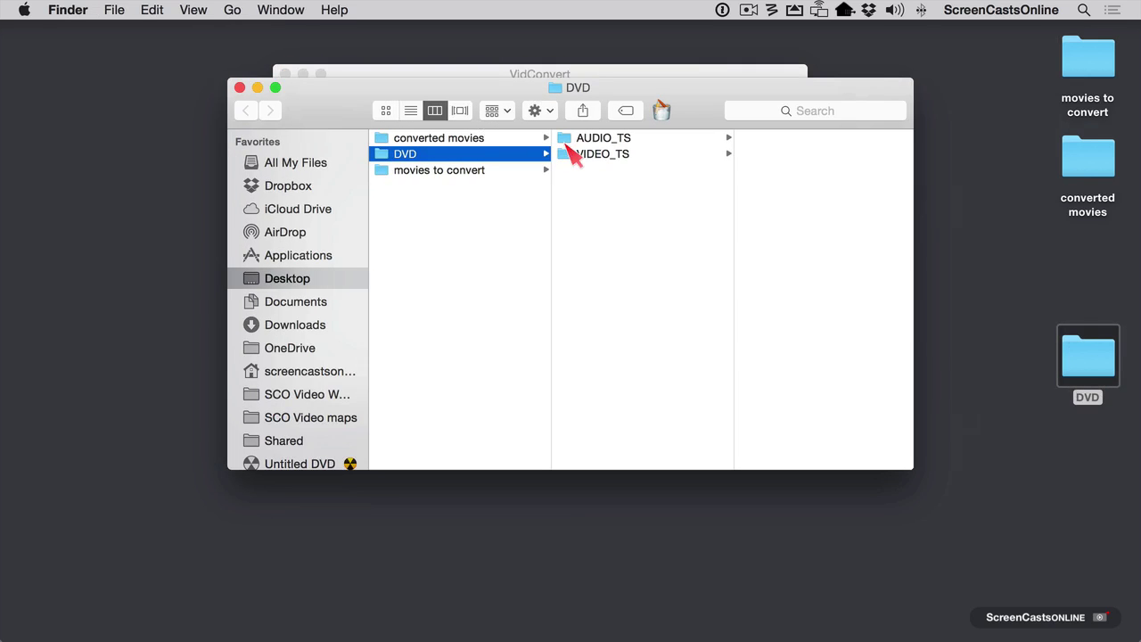
left_click(575, 165)
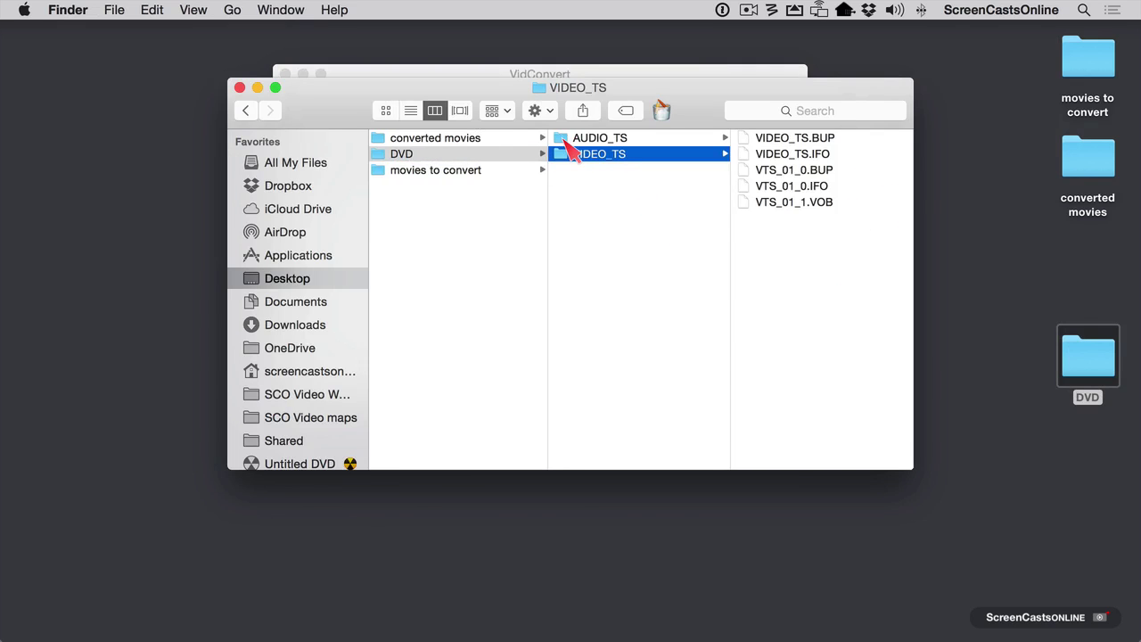
left_click(566, 140)
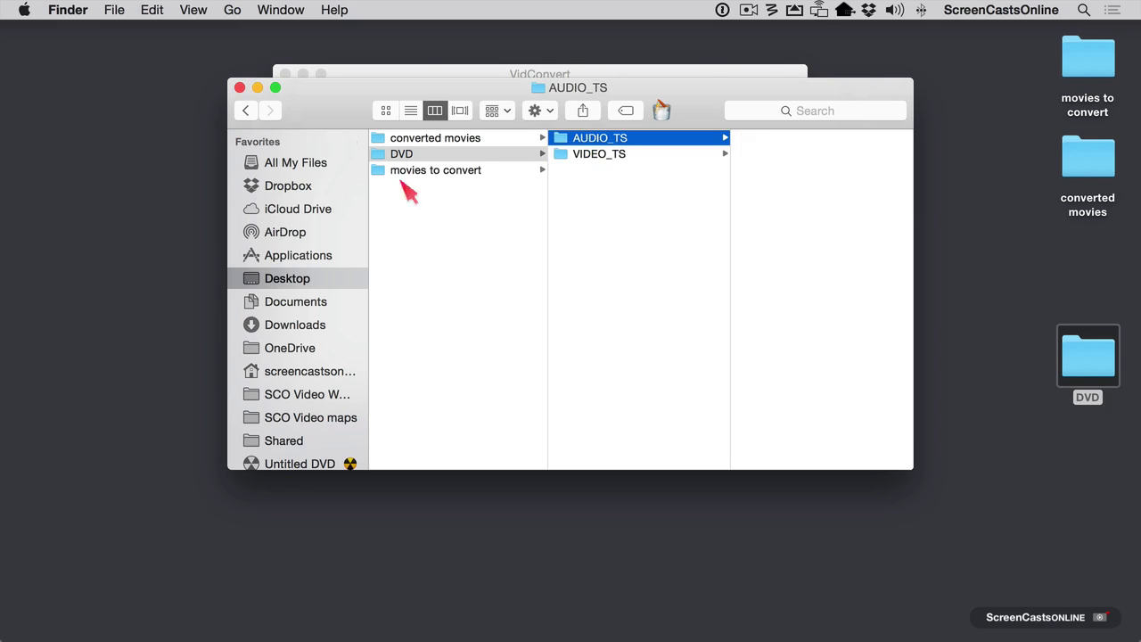
left_click(239, 88)
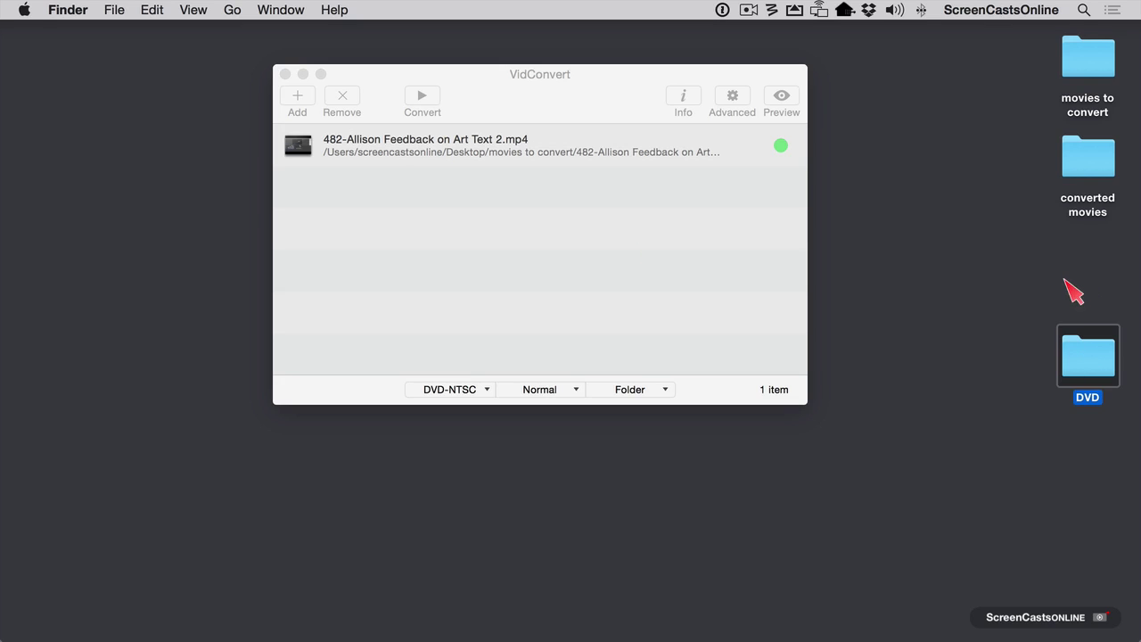
left_click(624, 220)
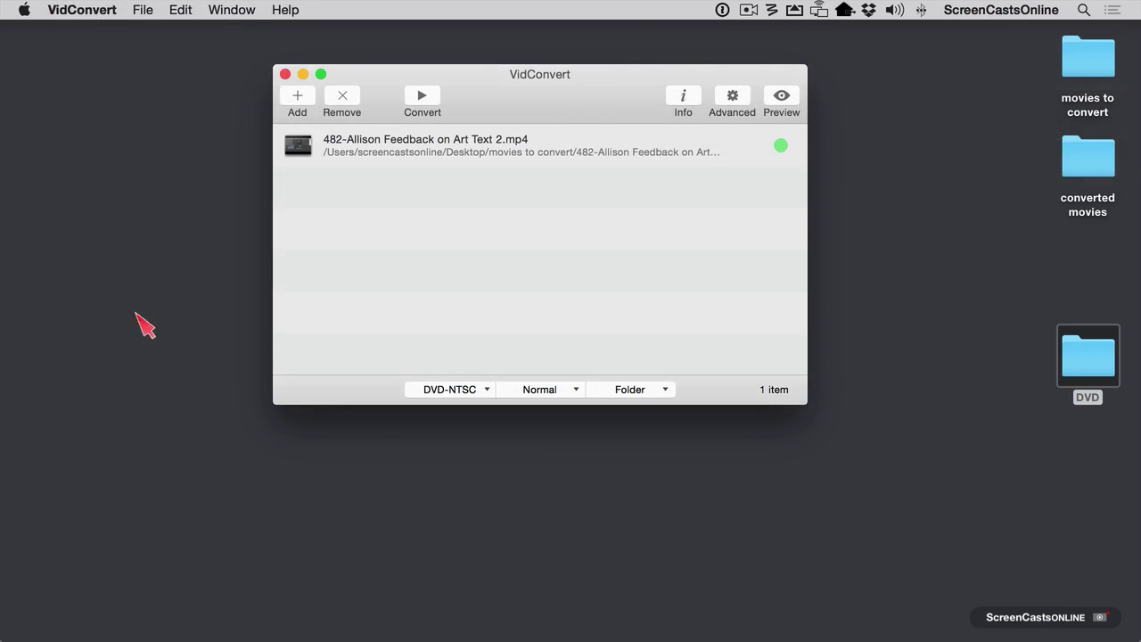
left_click(419, 156)
left_click(341, 105)
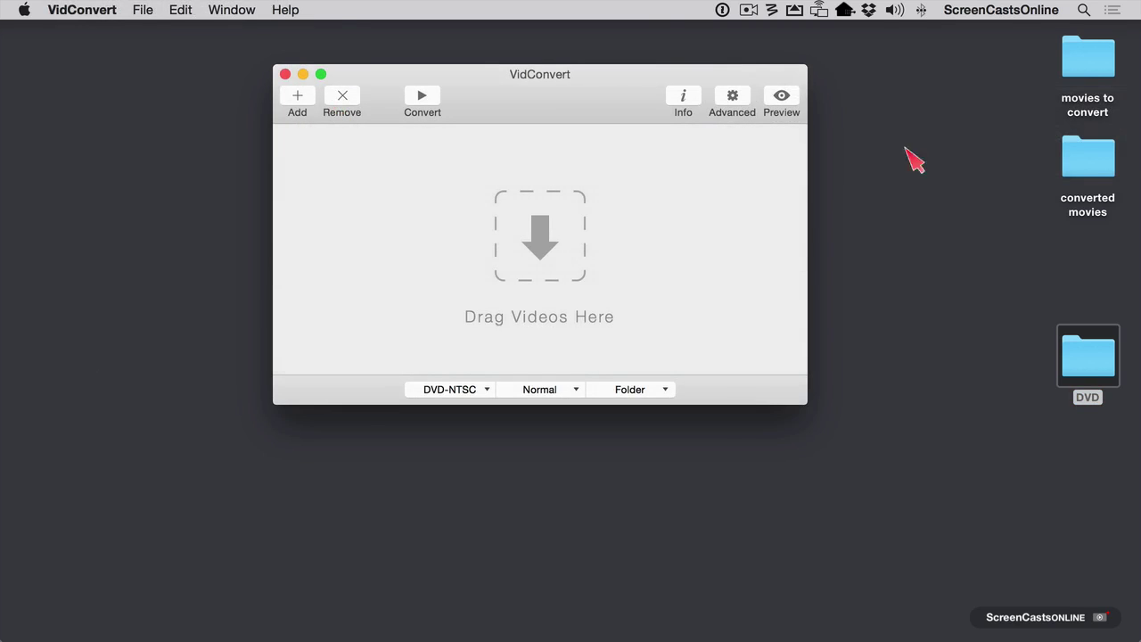
double_click(1081, 69)
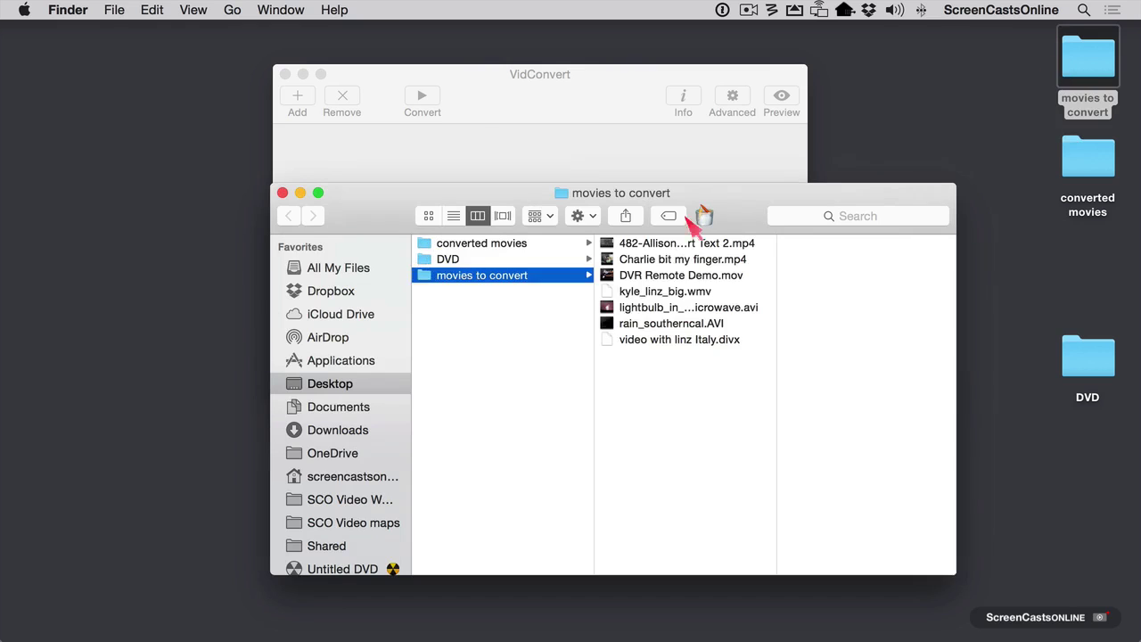
left_click(606, 297)
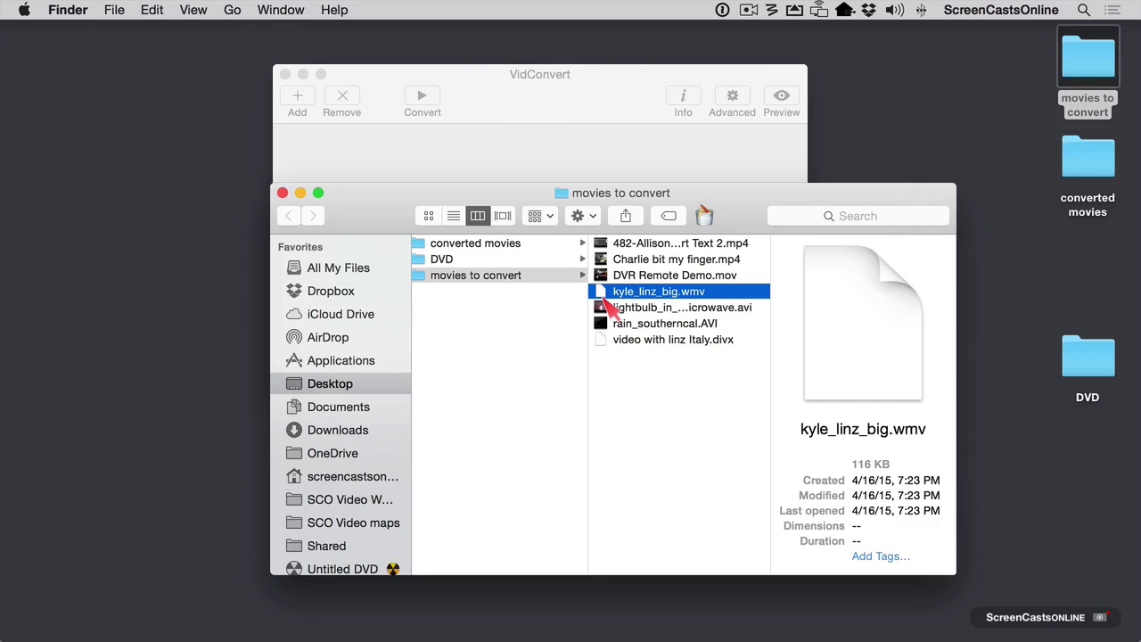
left_click_drag(379, 198, 558, 258)
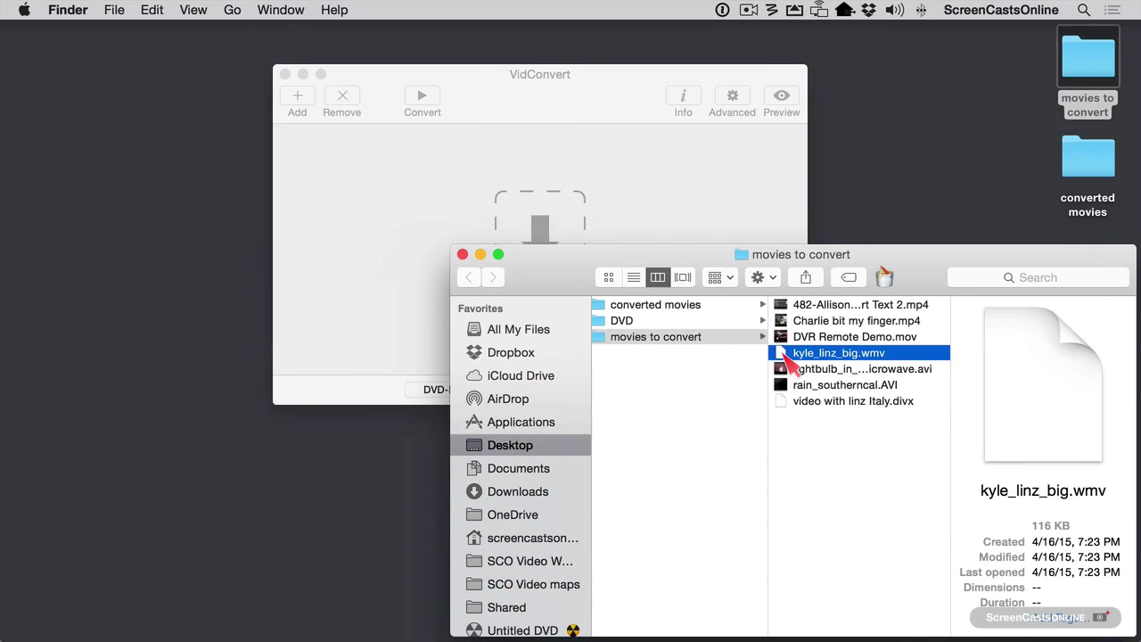
left_click_drag(783, 355, 420, 191)
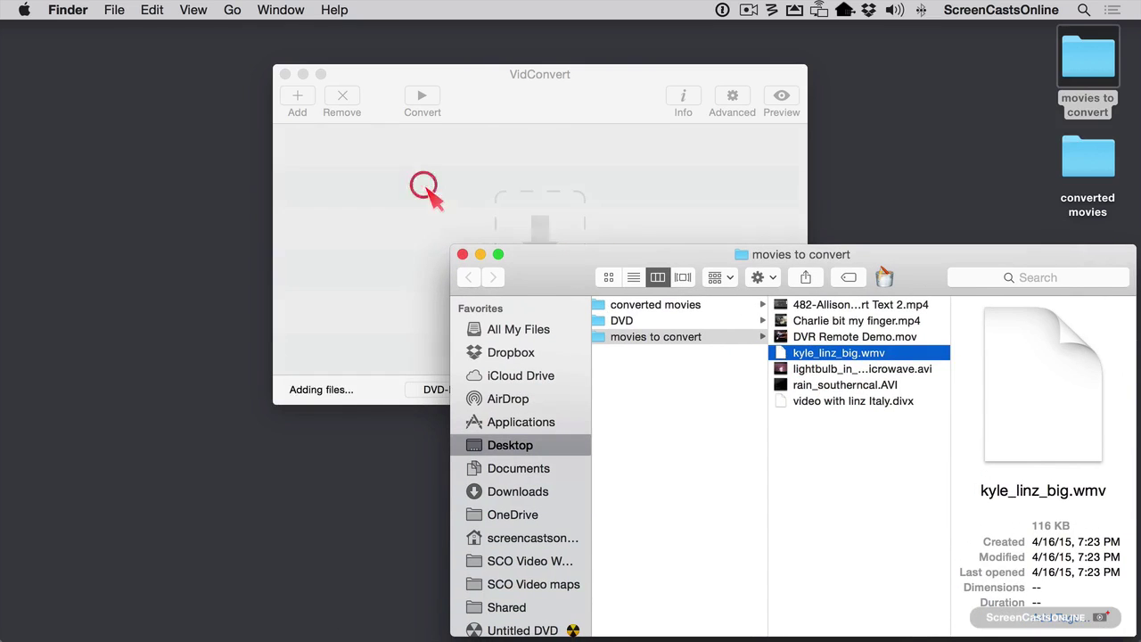
left_click(517, 117)
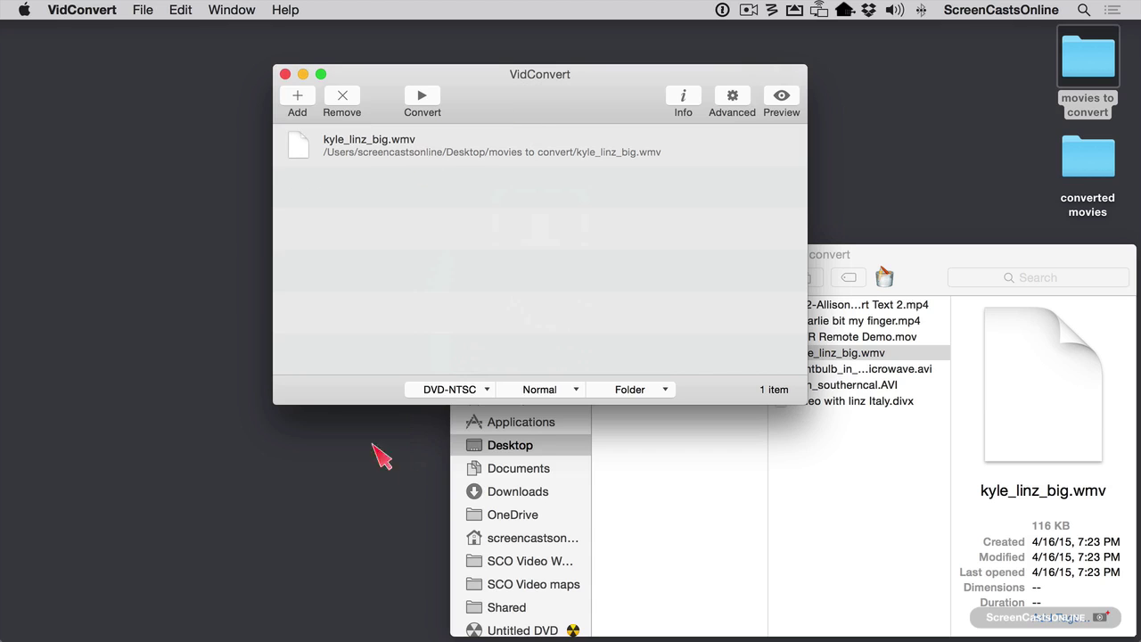
- Convert it with the All Devices preset, saving into the converted movies folder
left_click(487, 389)
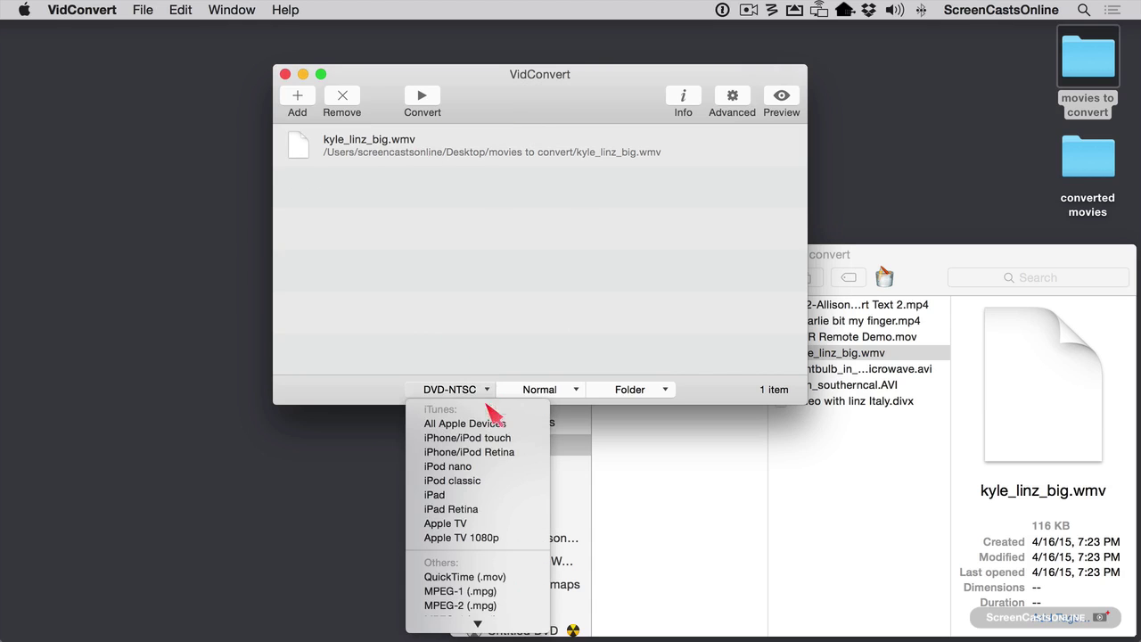
left_click(483, 425)
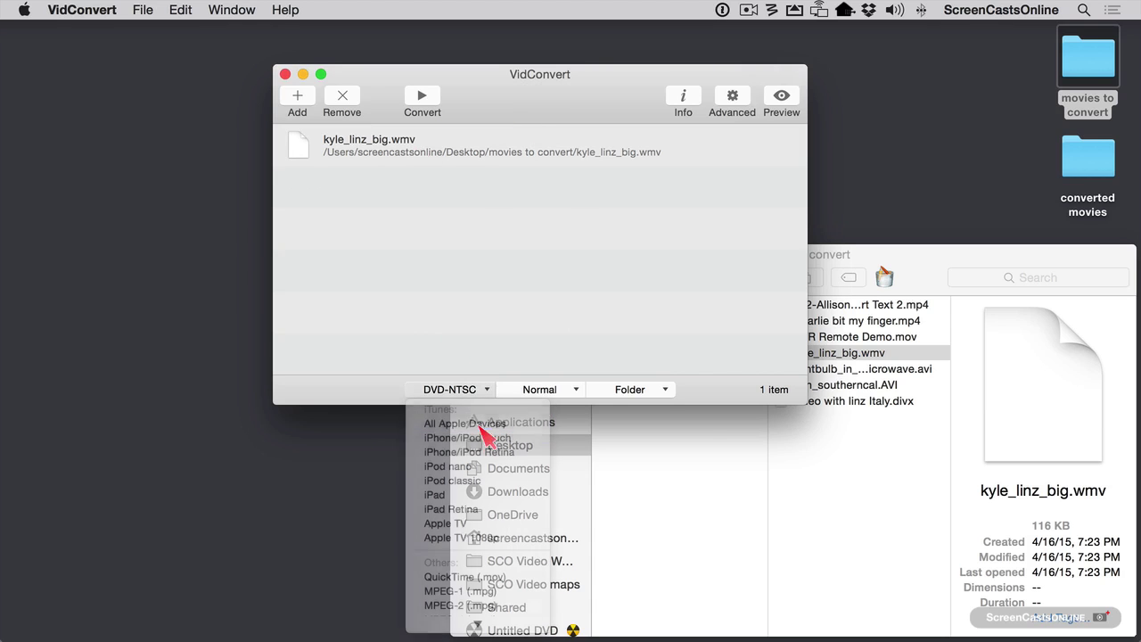
left_click(664, 391)
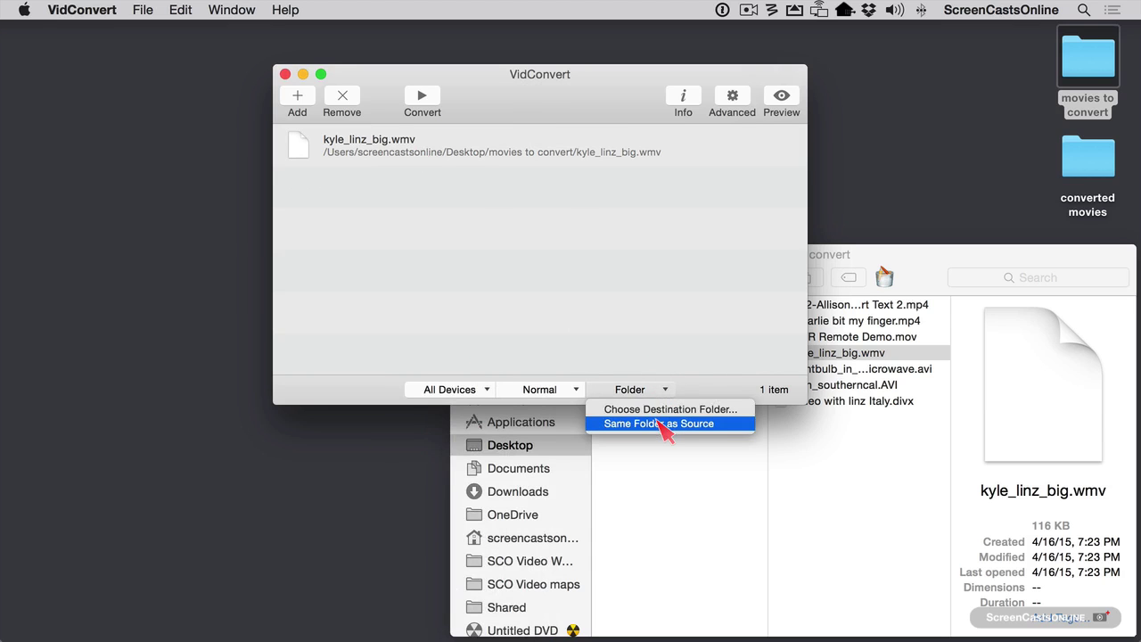
key("Up")
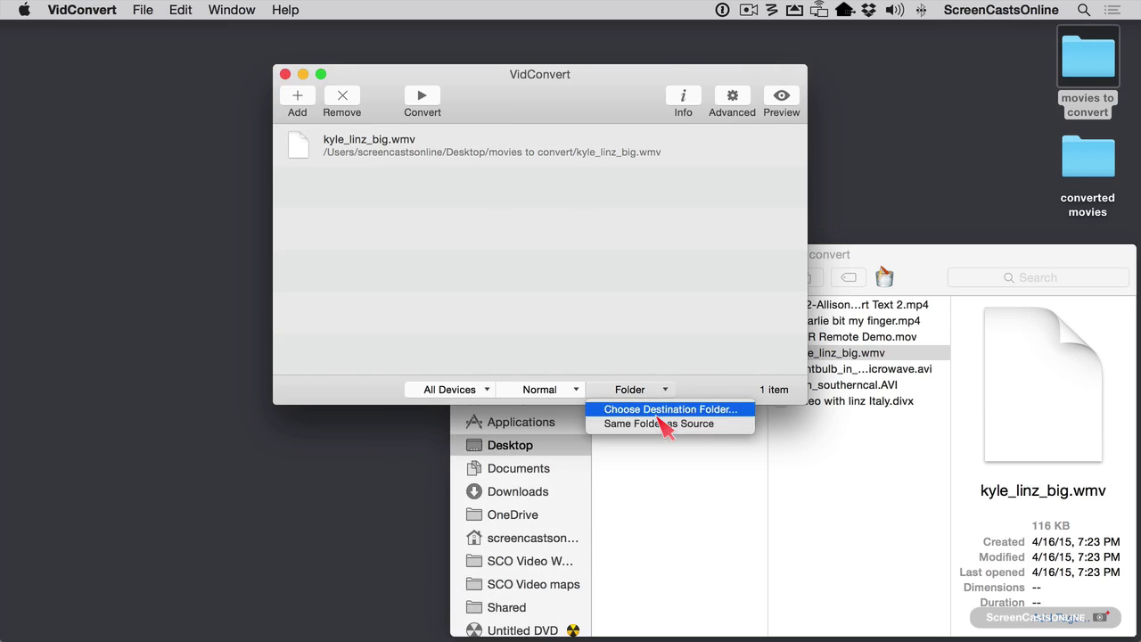
left_click(658, 410)
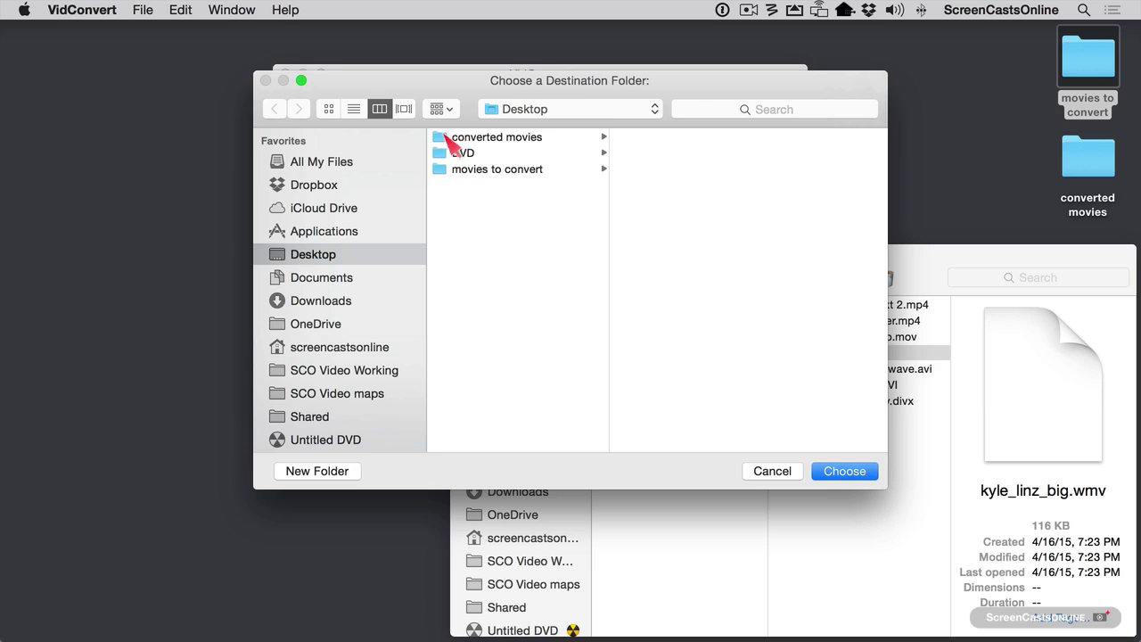
left_click(445, 137)
left_click(856, 472)
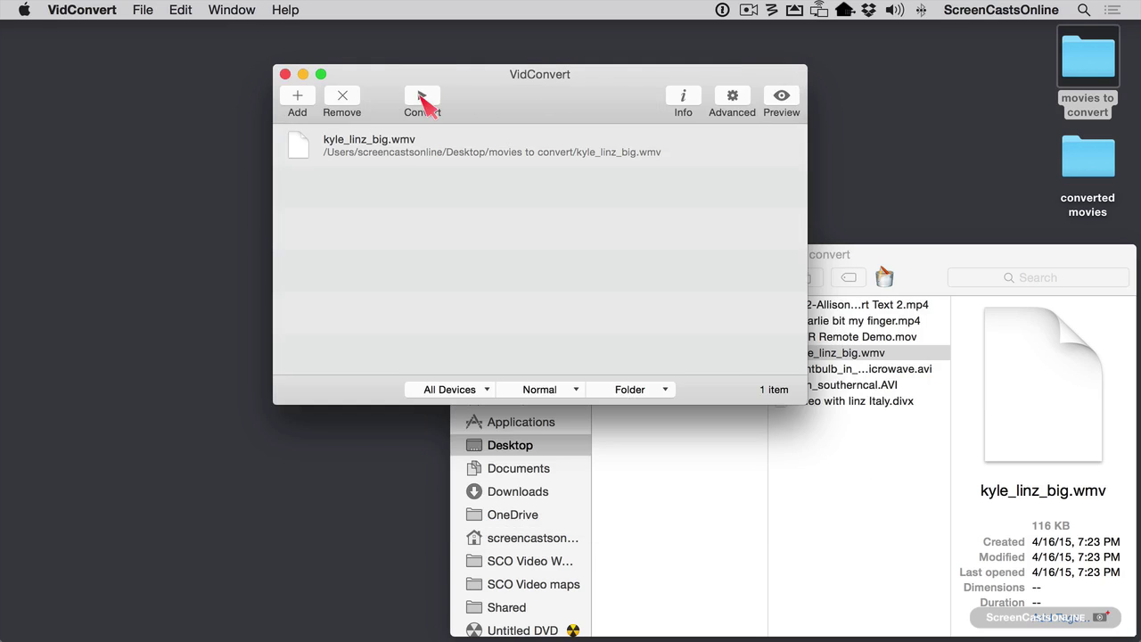
left_click(422, 98)
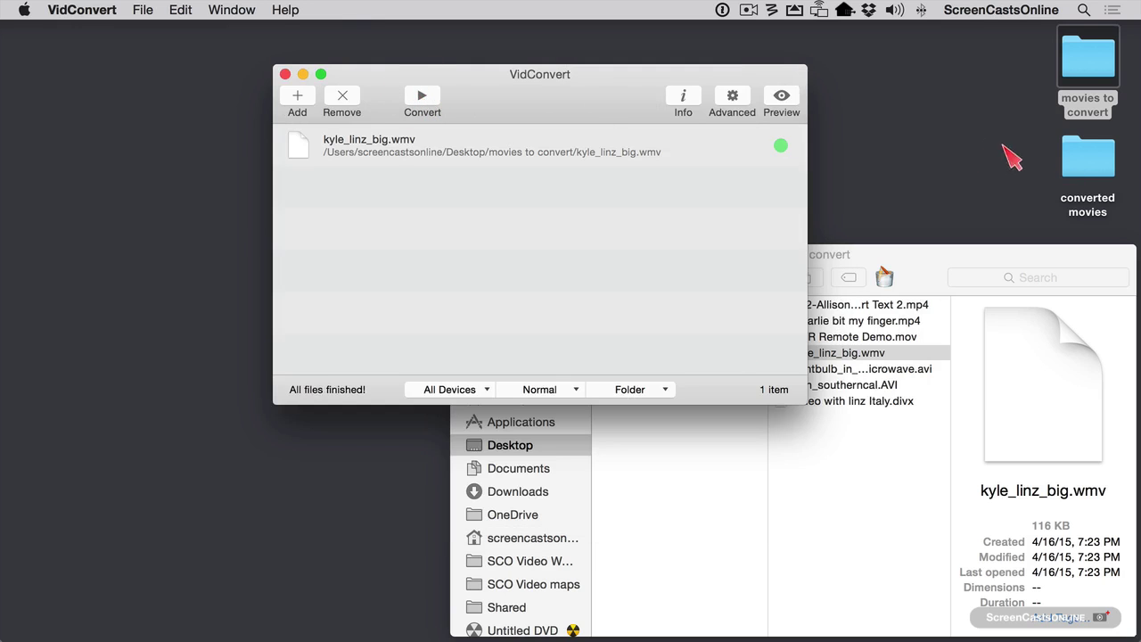
double_click(1088, 158)
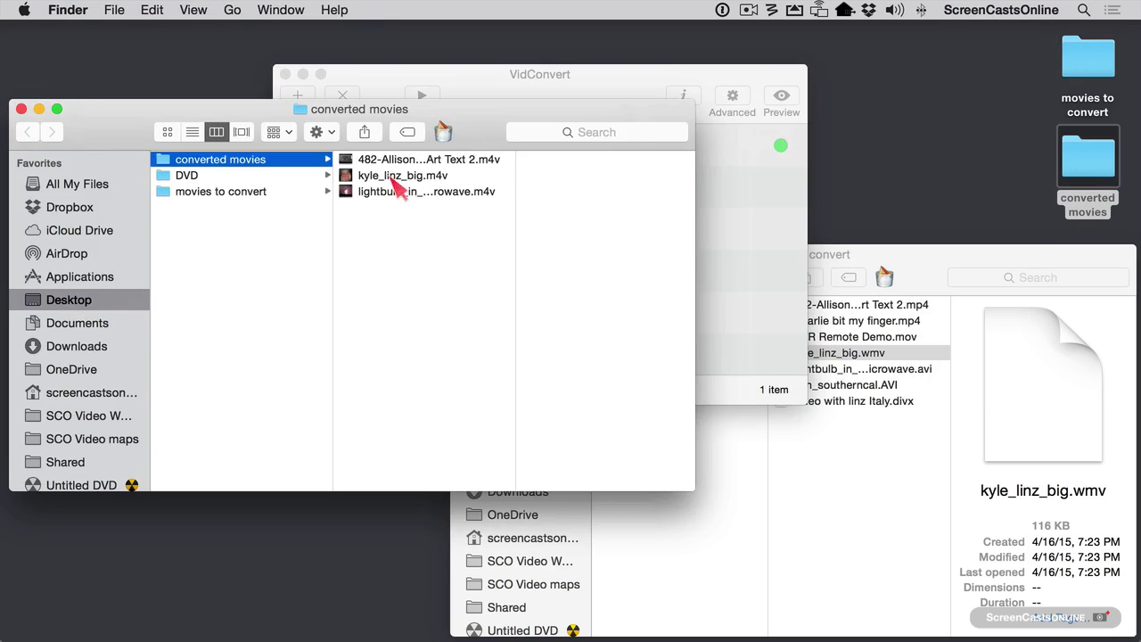
left_click(392, 179)
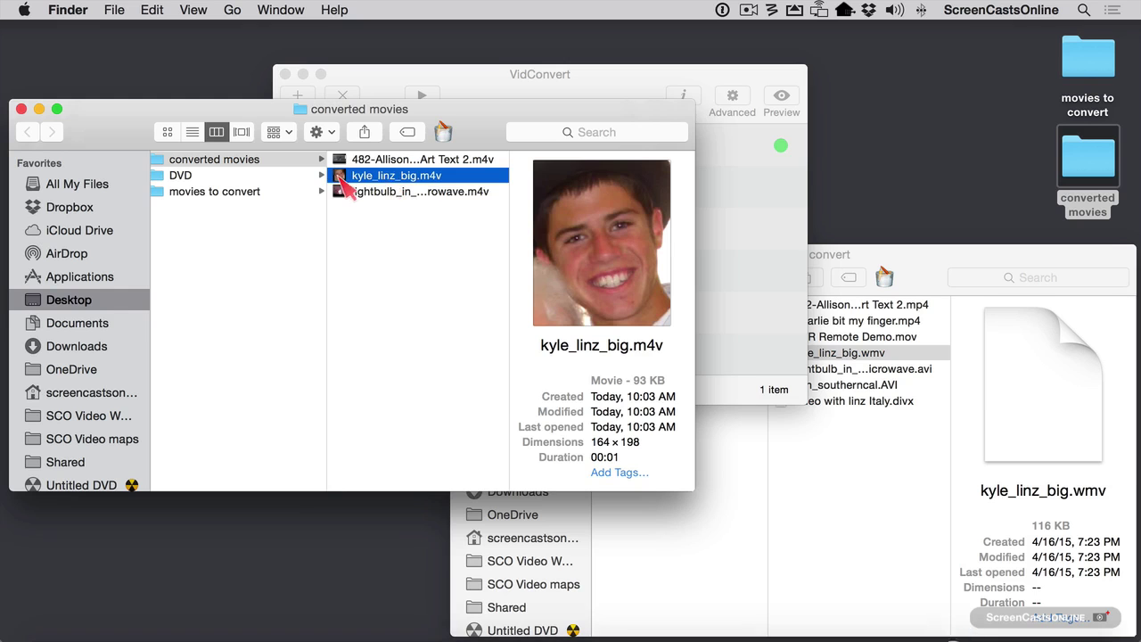
right_click(342, 182)
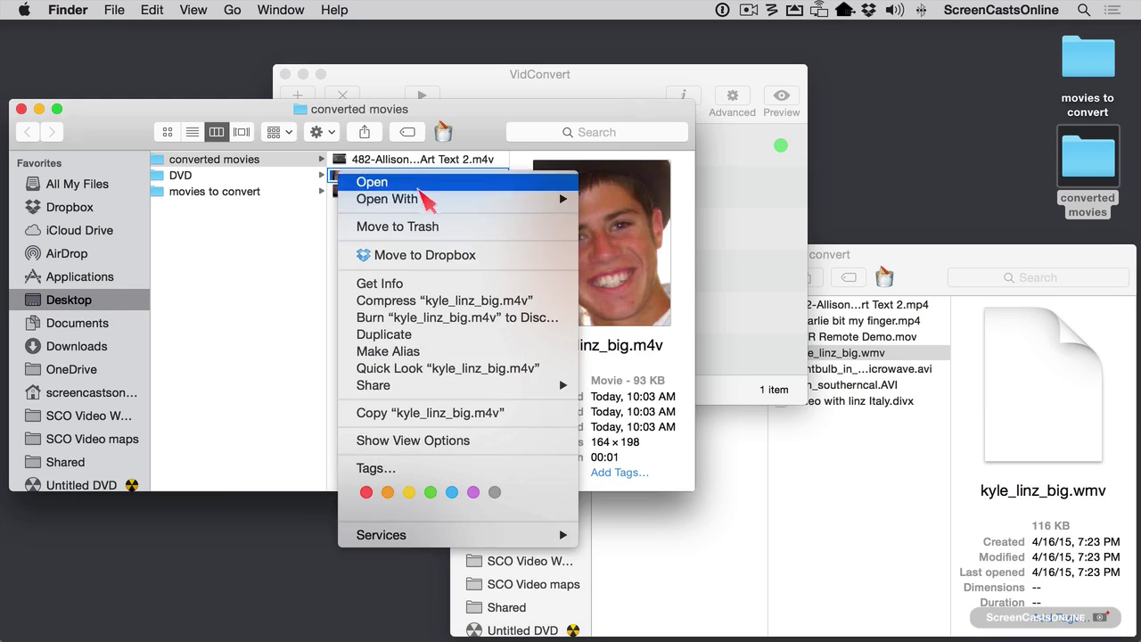
mouse_move(423, 199)
left_click(664, 200)
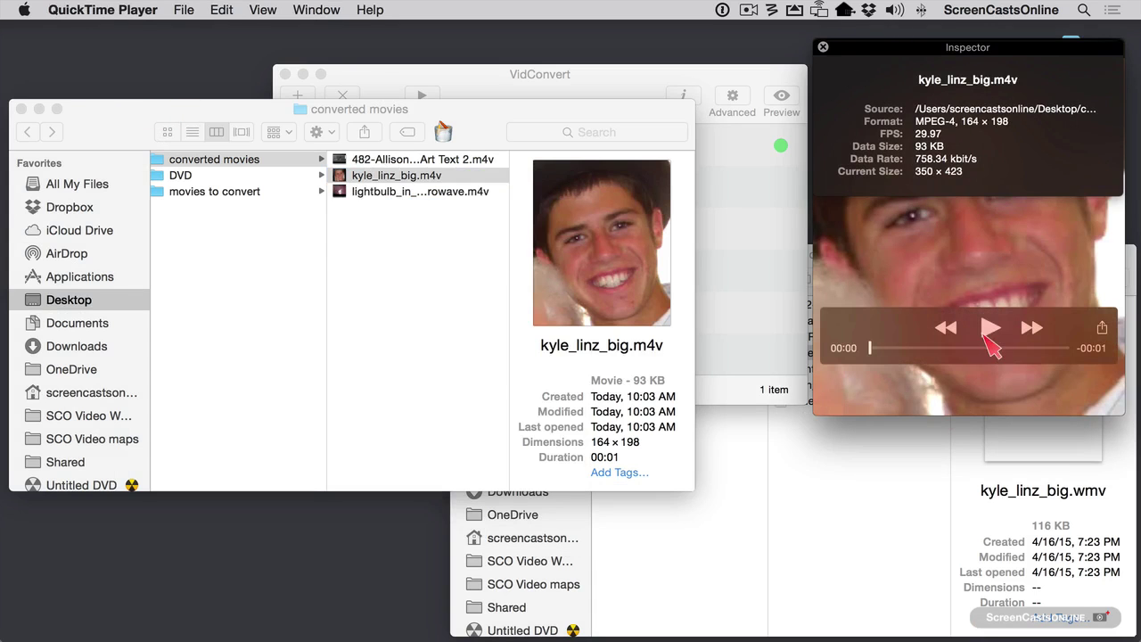
left_click(988, 328)
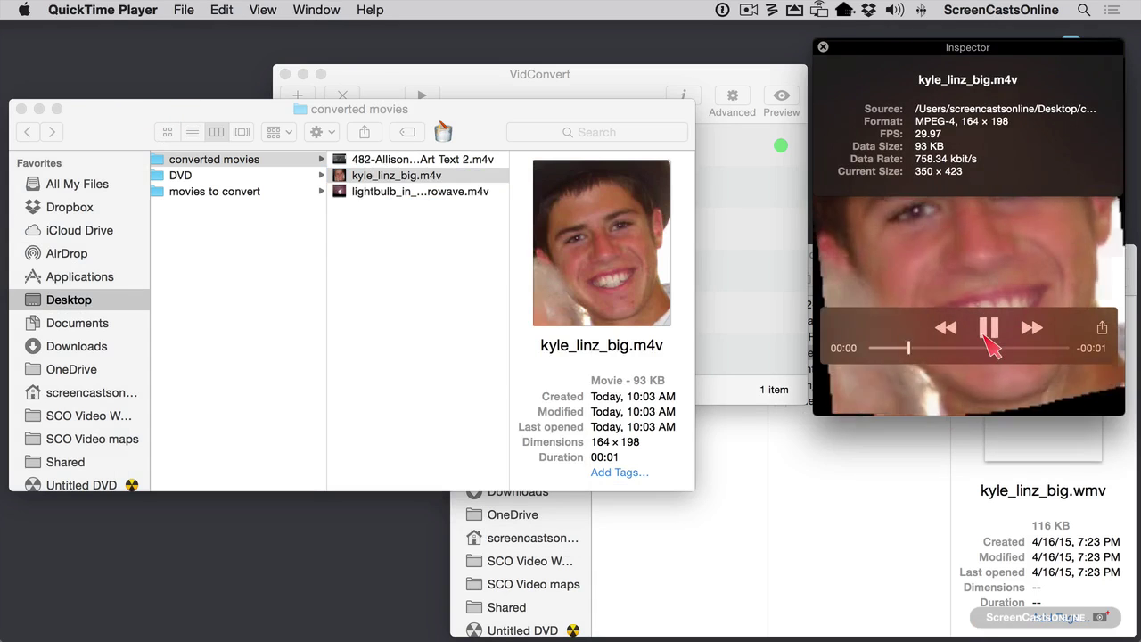
left_click(823, 46)
left_click(708, 527)
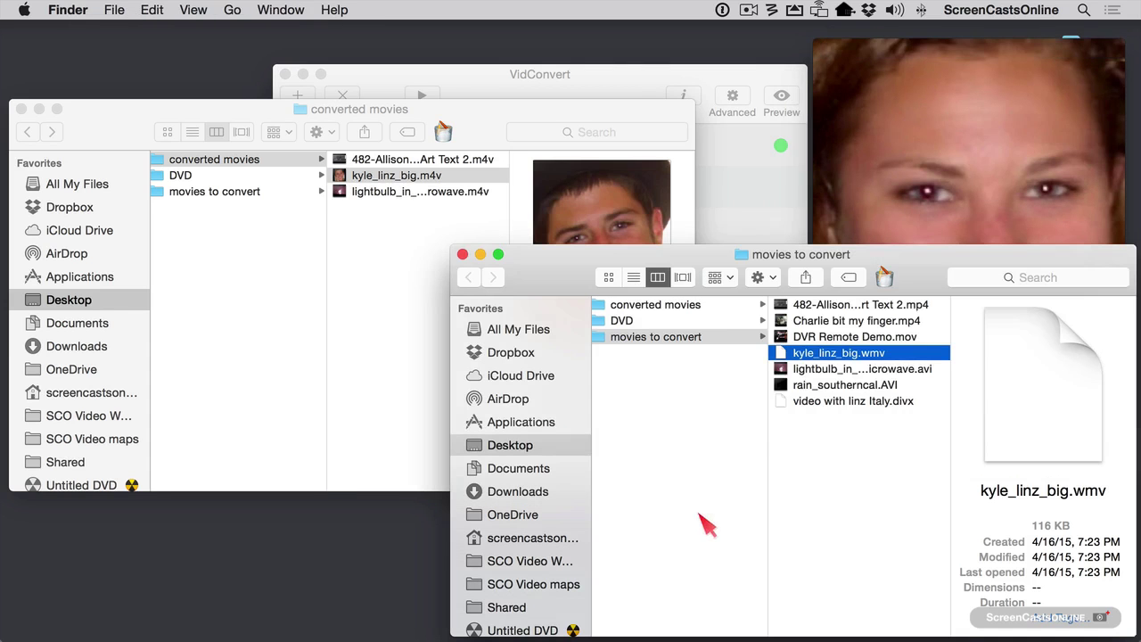
left_click(823, 46)
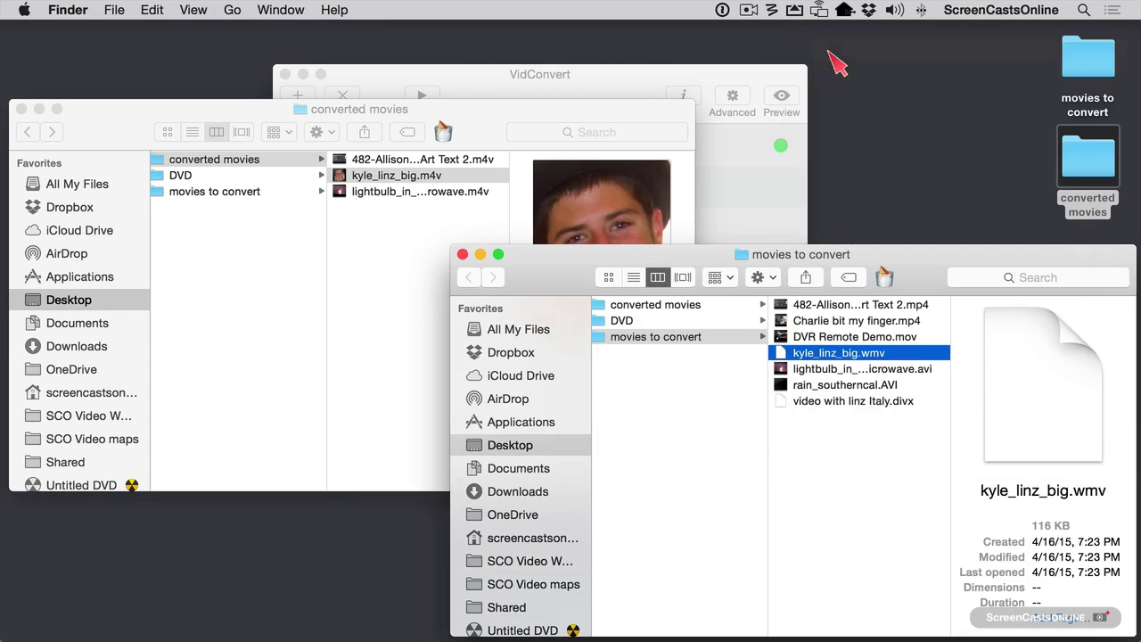
left_click(625, 85)
- Add video with linz Italy.divx from movies to convert to VidConvert's queue
left_click(843, 515)
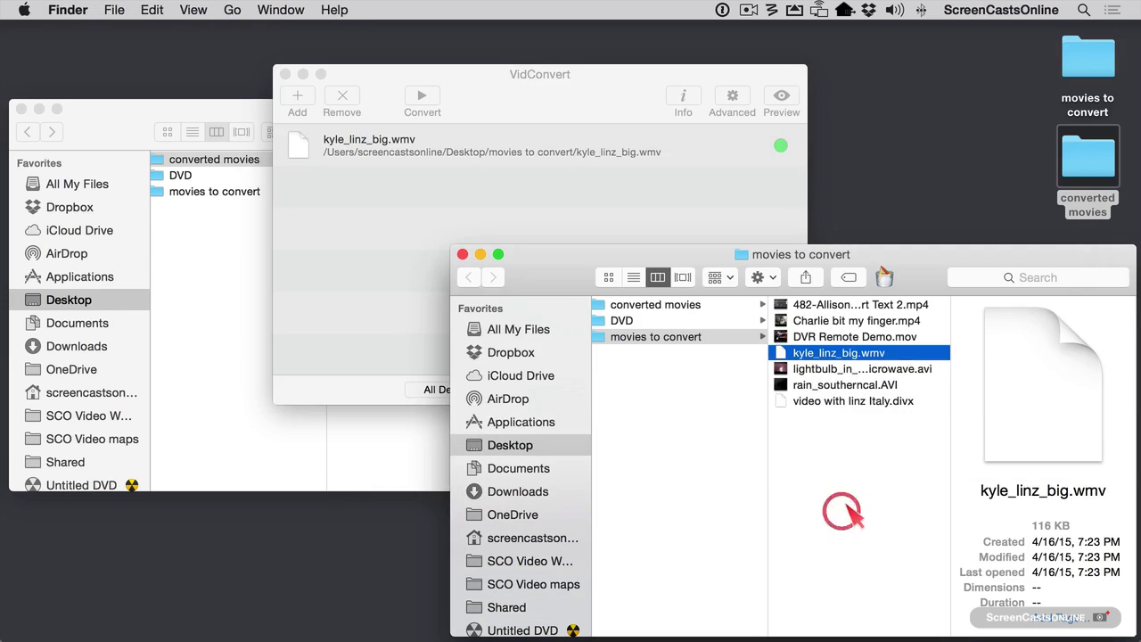
left_click(854, 401)
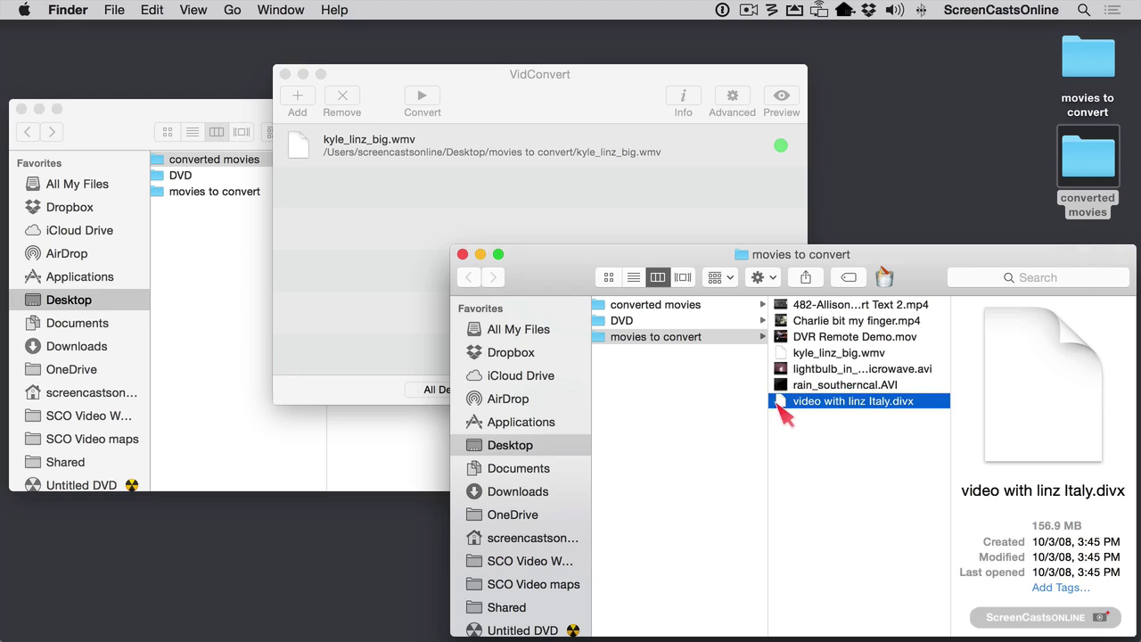
left_click(518, 170)
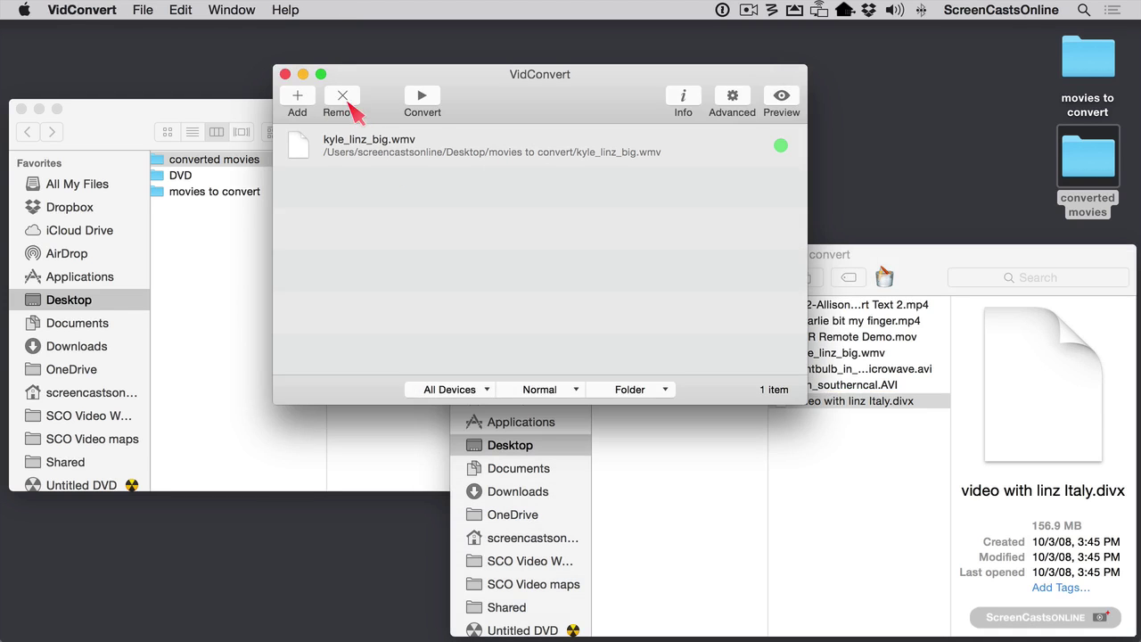
left_click(350, 147)
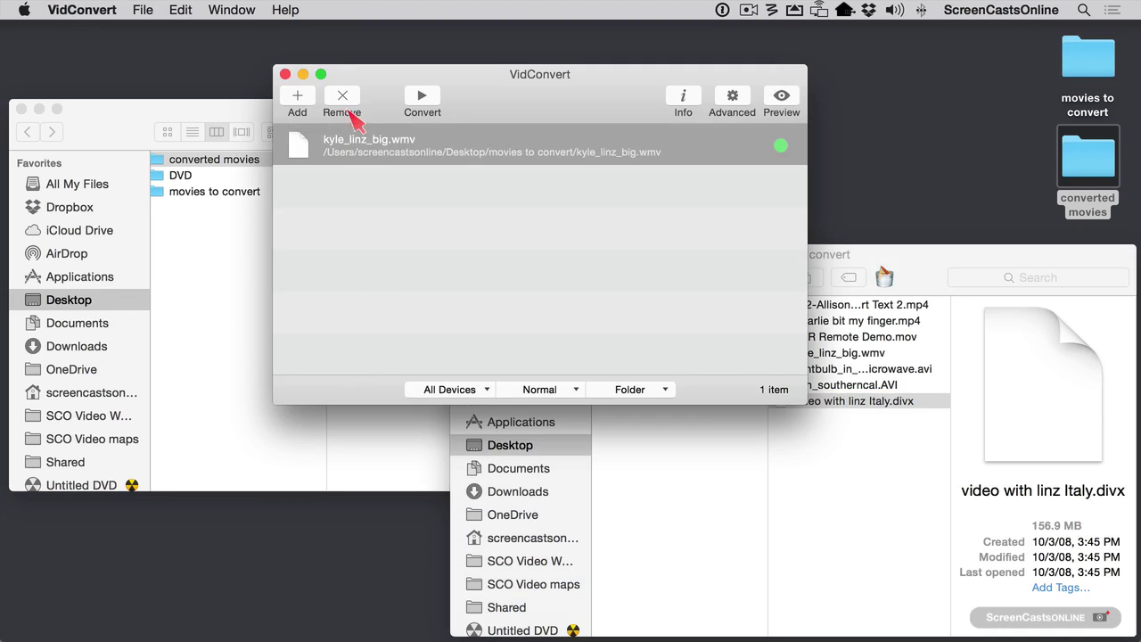
left_click_drag(872, 403, 500, 281)
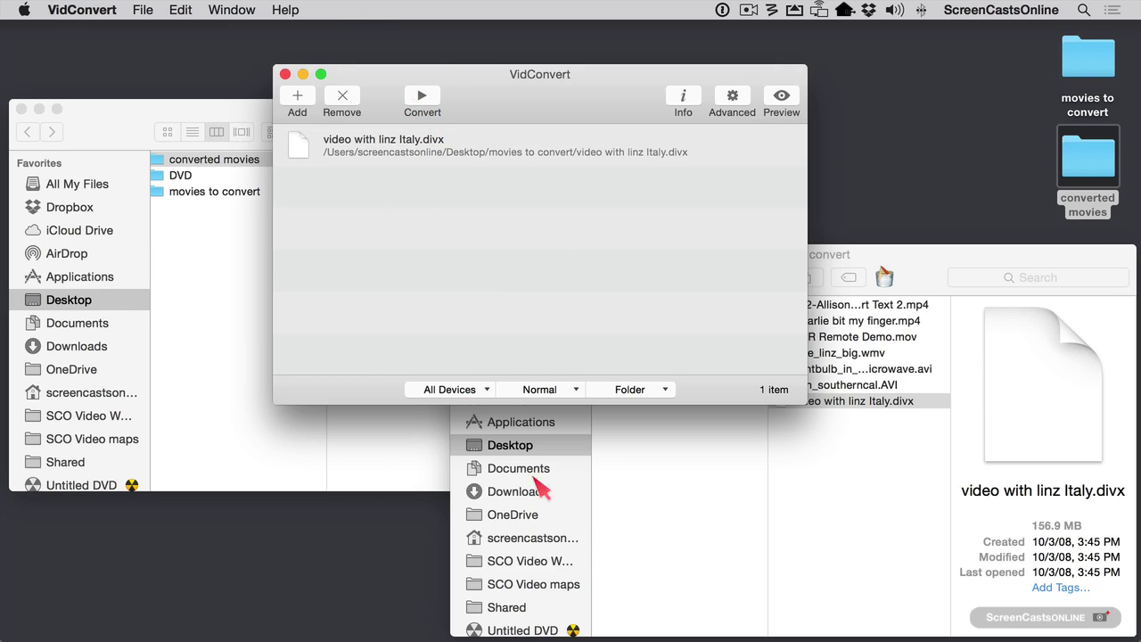
- Close both Finder windows, select video with linz Italy.divx, and convert it
left_click(733, 549)
key("super+w")
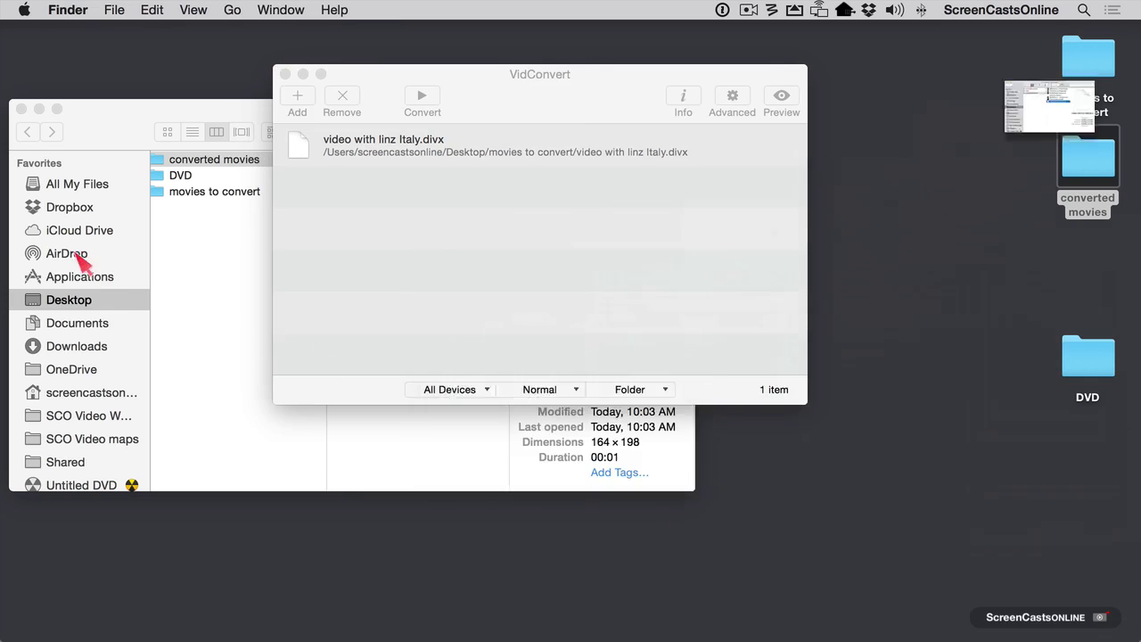
left_click(248, 305)
key("super+w")
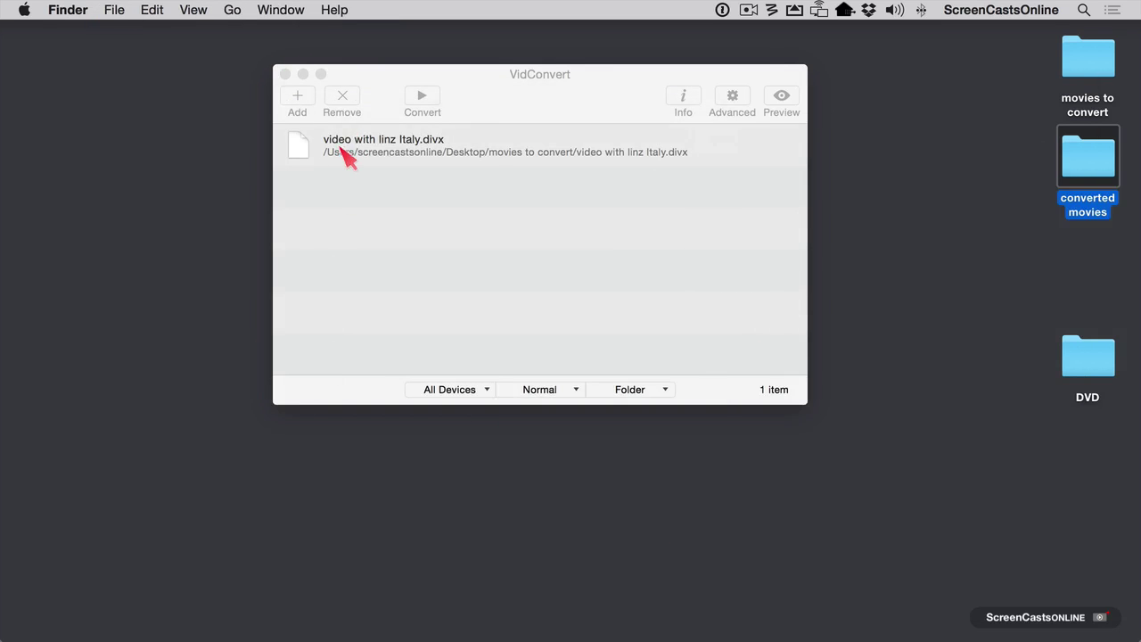
left_click(347, 158)
left_click(347, 158)
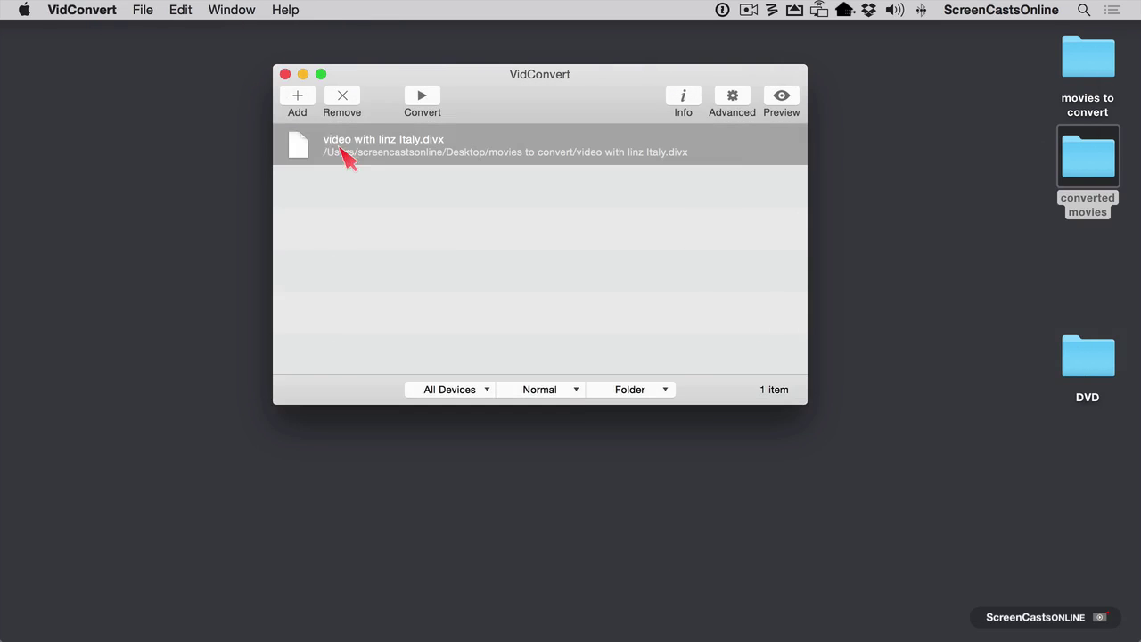
left_click(423, 96)
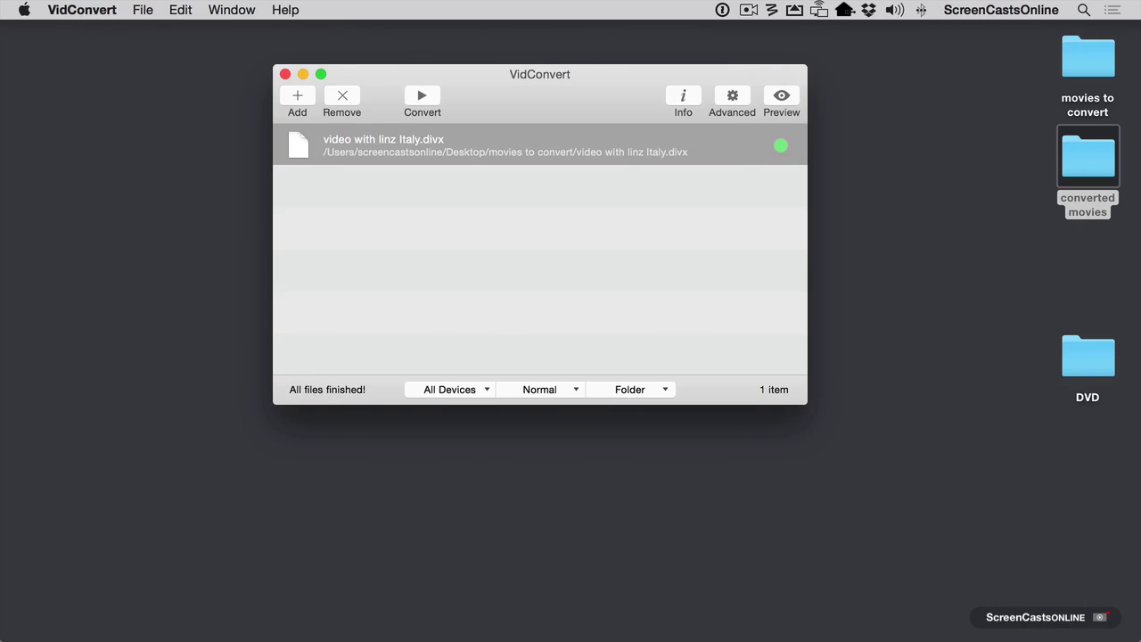
- View video with linz Italy.m4v's details in converted movies: 196.9 MB, 468×414, 38:49
double_click(1075, 157)
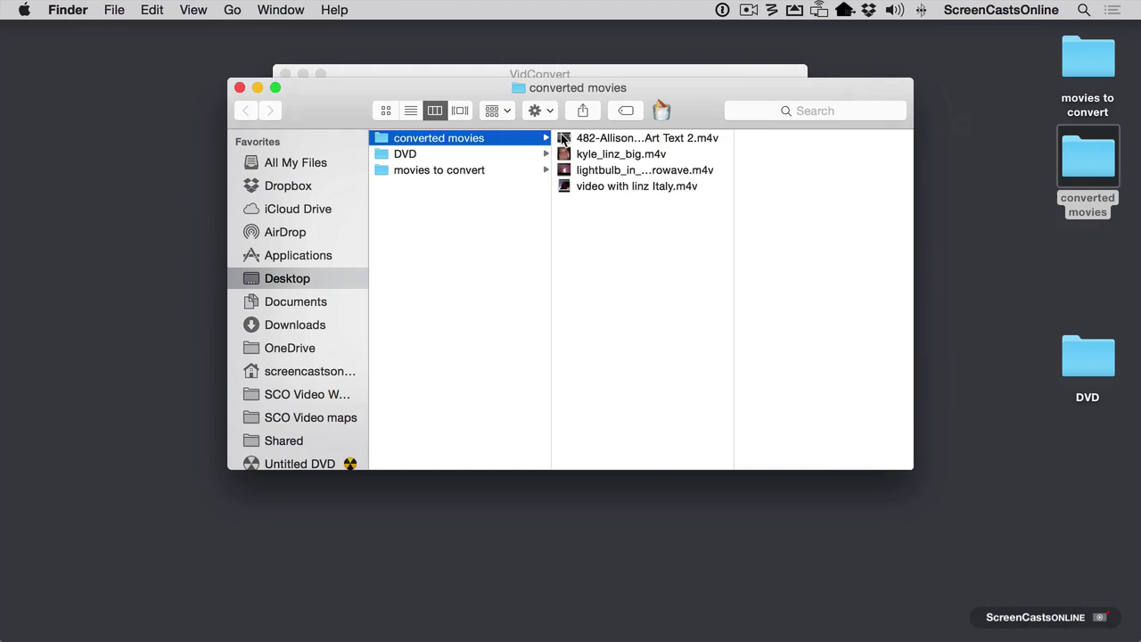
left_click(564, 187)
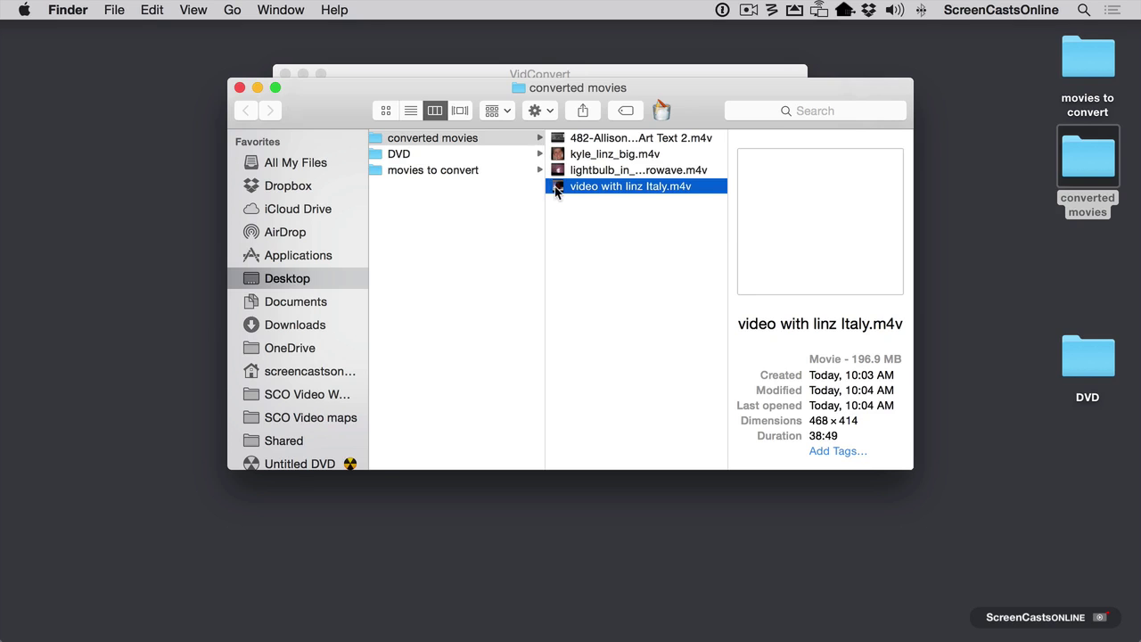
- Play and pause video with linz Italy.m4v in QuickTime, then quit and close converted movies
double_click(556, 187)
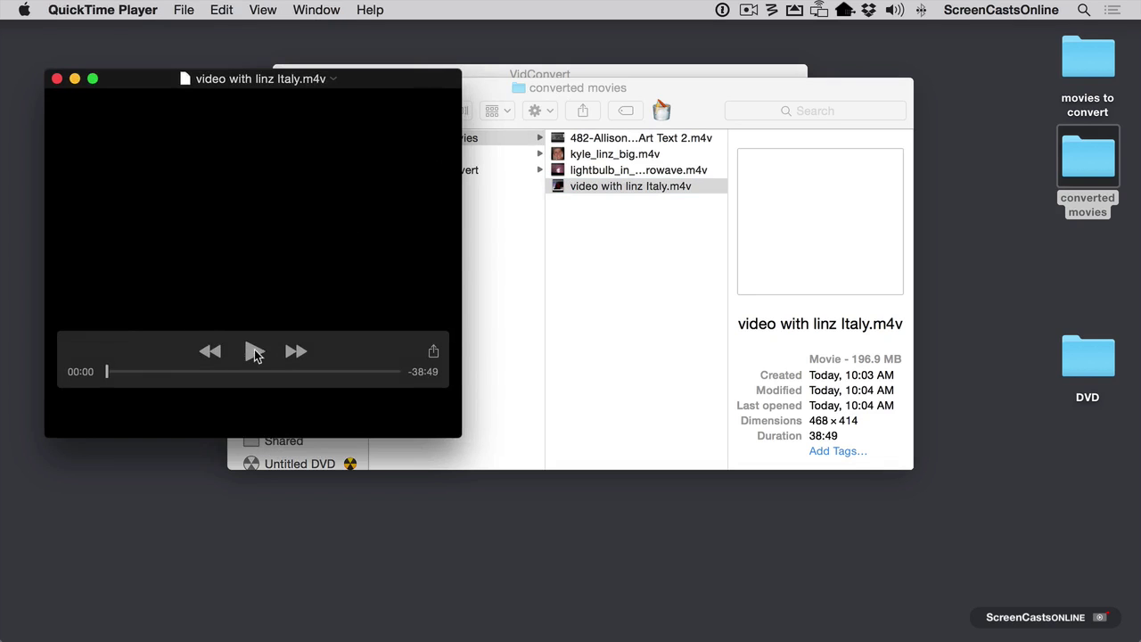
left_click(254, 353)
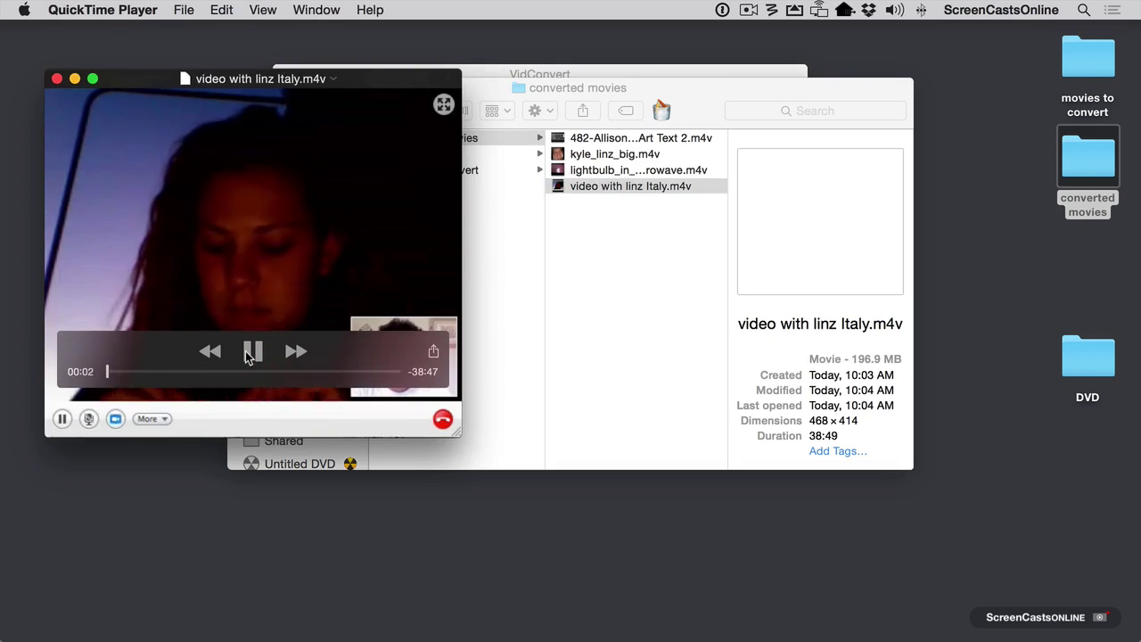
left_click(249, 355)
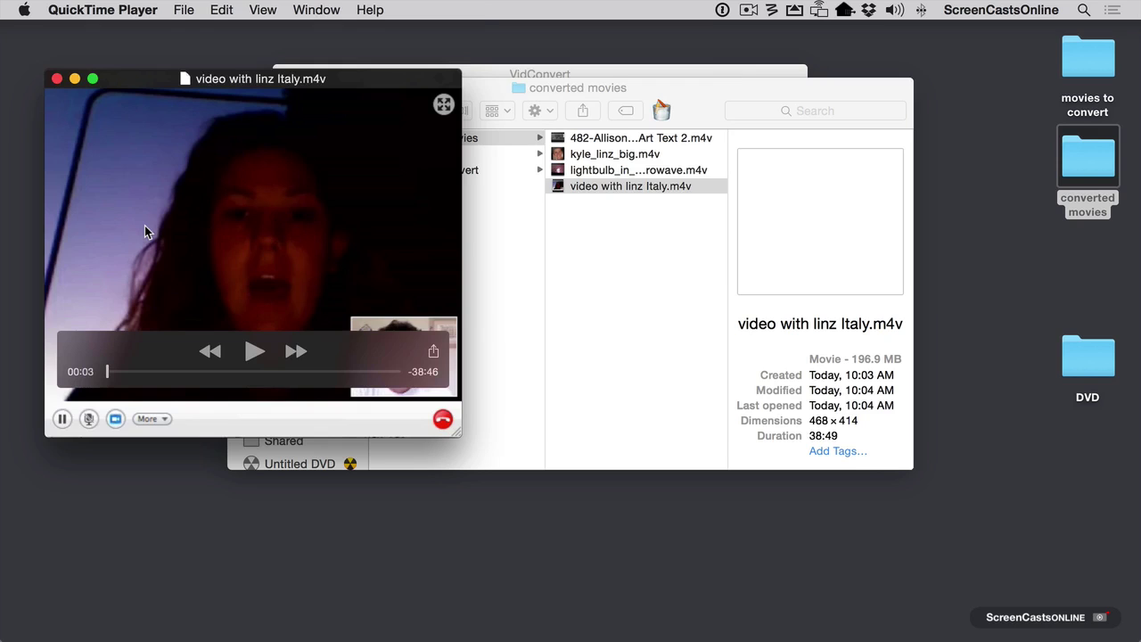
key("super+q")
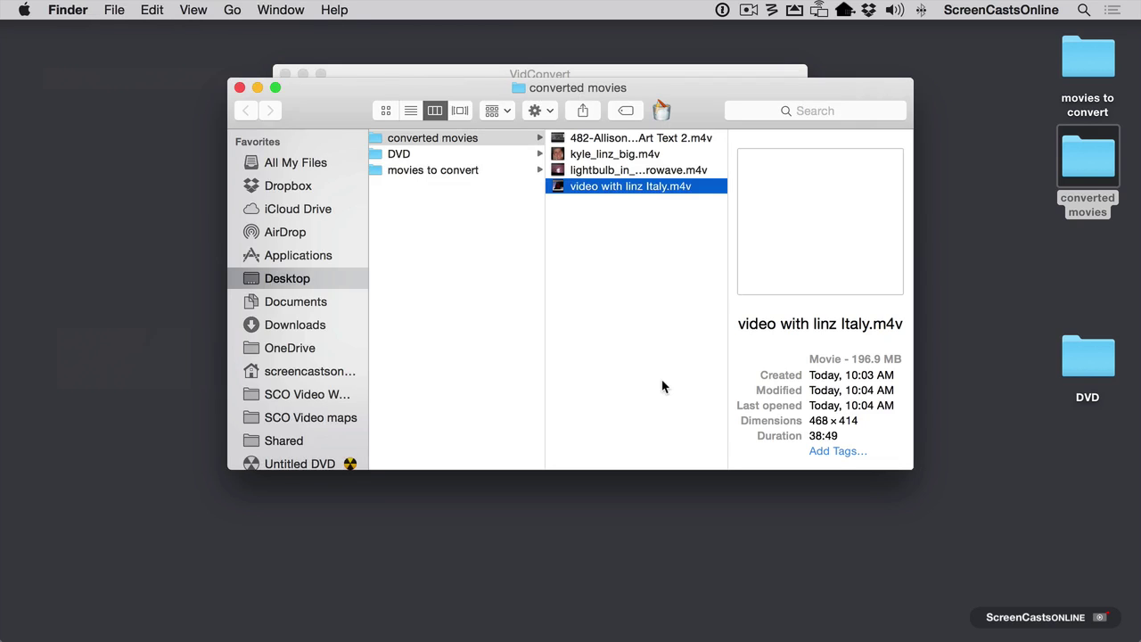
left_click(240, 88)
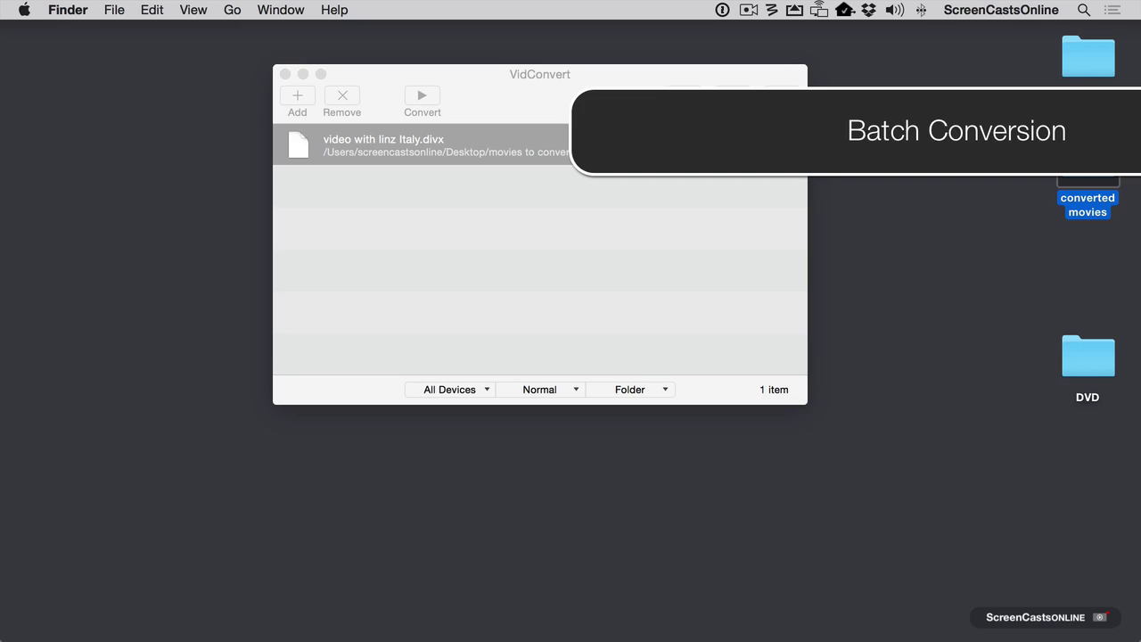
- Remove the finished file, then queue the five videos from Charlie bit my finger.mp4 through rain_southerncal.AVI
left_click(566, 100)
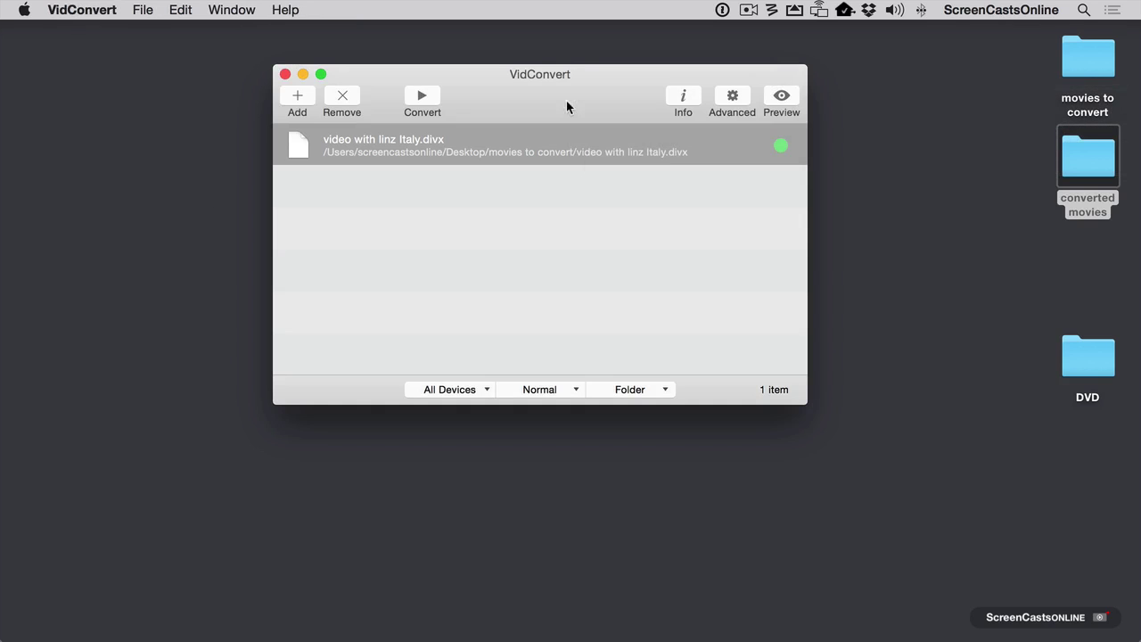
left_click(344, 98)
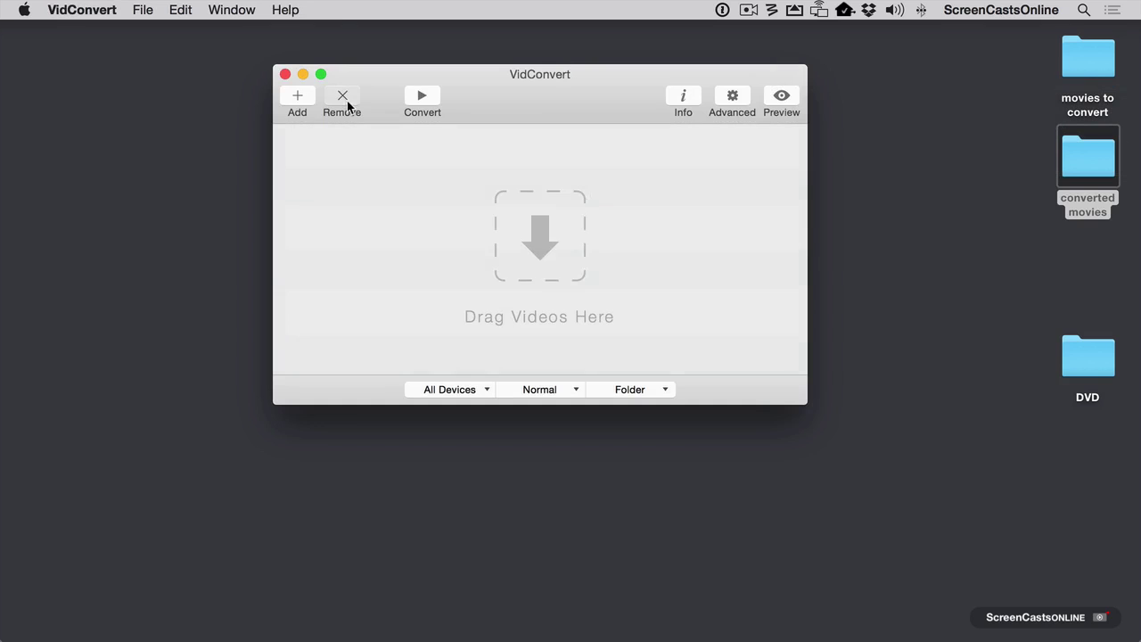
double_click(1087, 63)
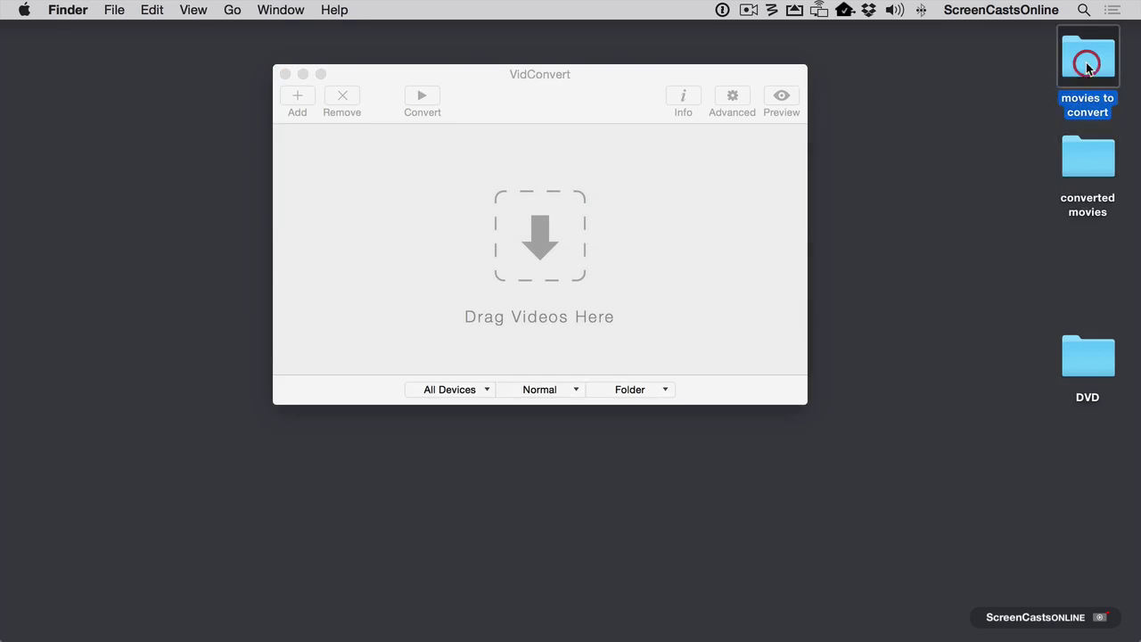
left_click(836, 321)
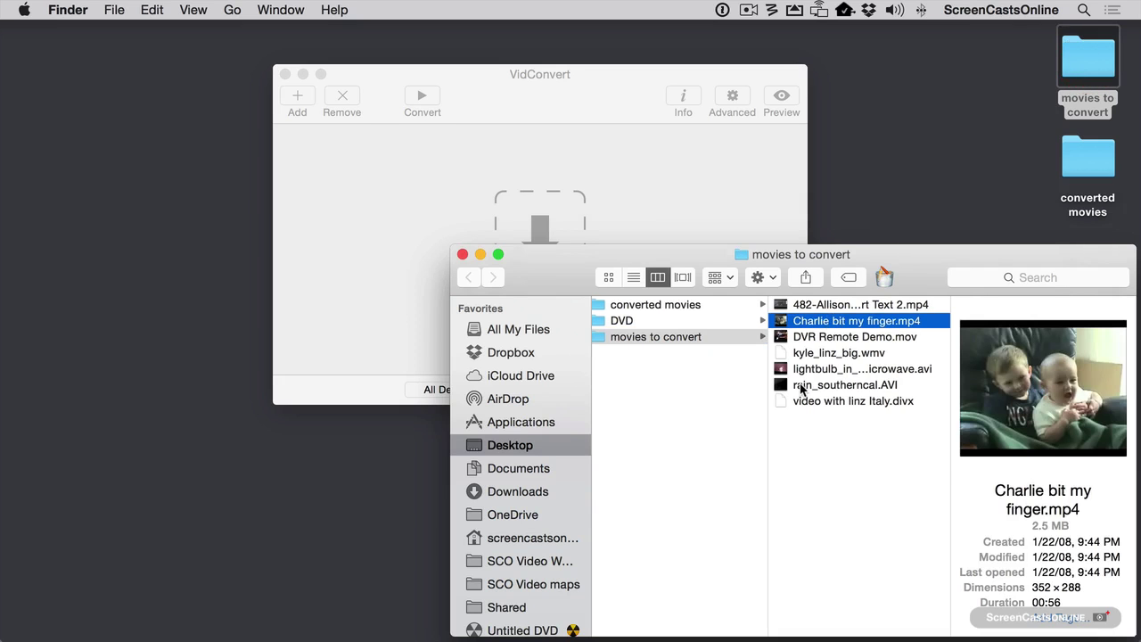
left_click(802, 389, "shift")
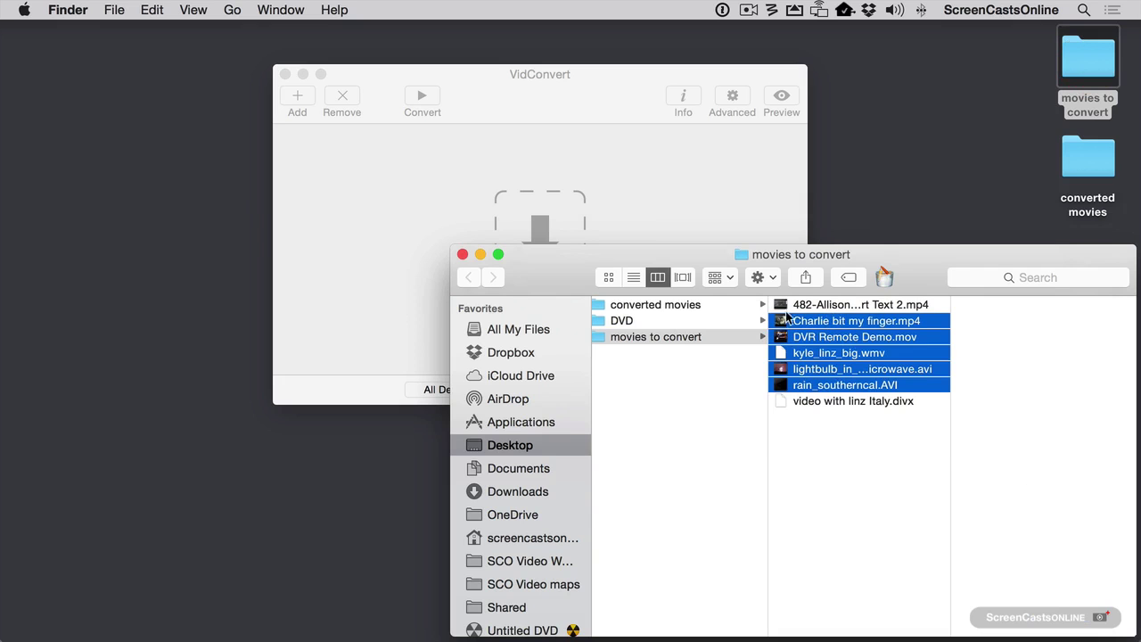
left_click_drag(781, 321, 418, 201)
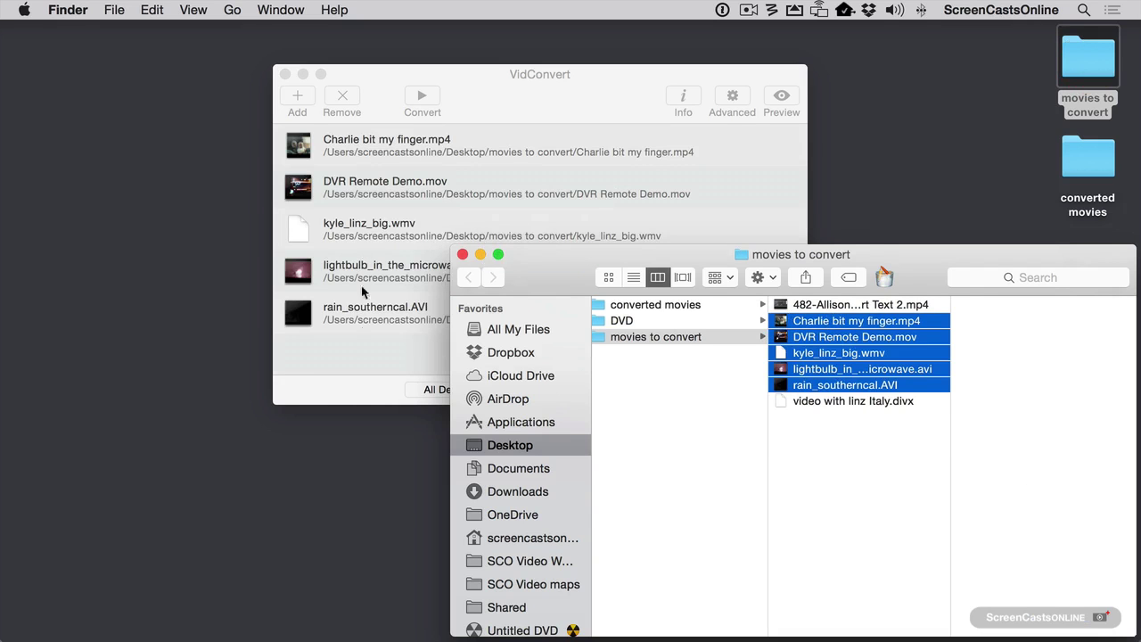
left_click(362, 349)
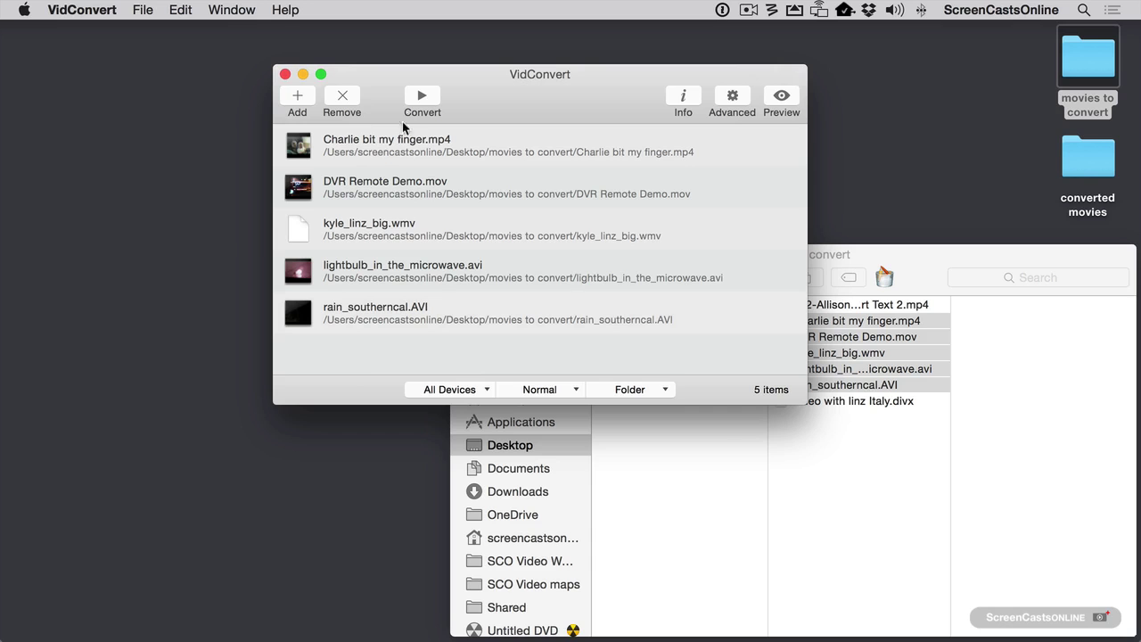
- Set the output destination to a new folder named 'new' inside converted movies
left_click(643, 393)
left_click(644, 410)
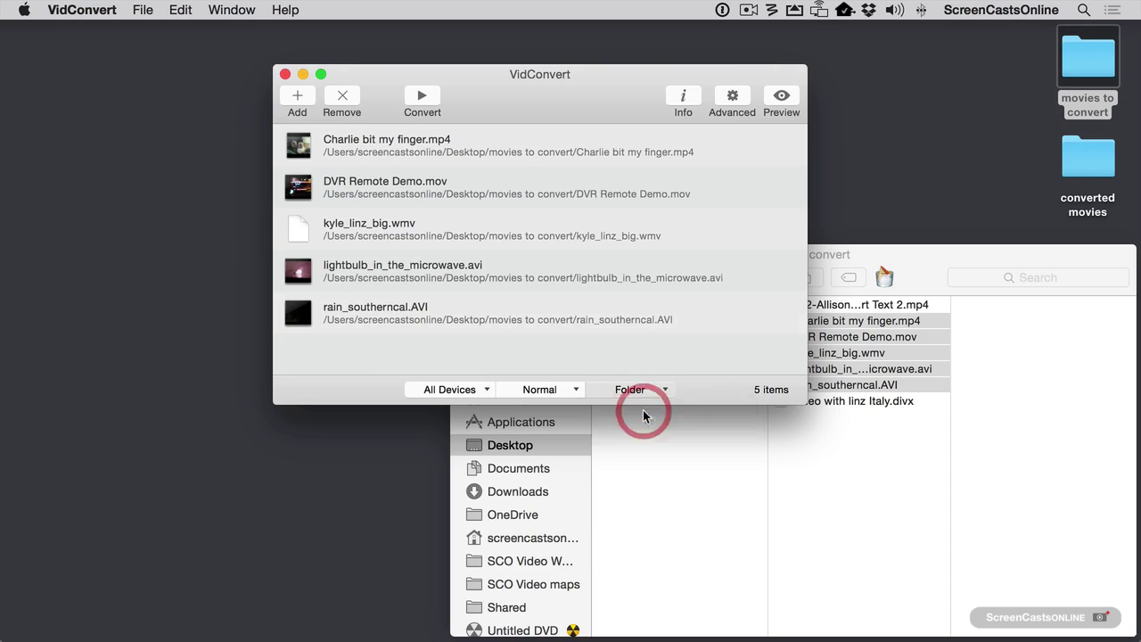
left_click(306, 480)
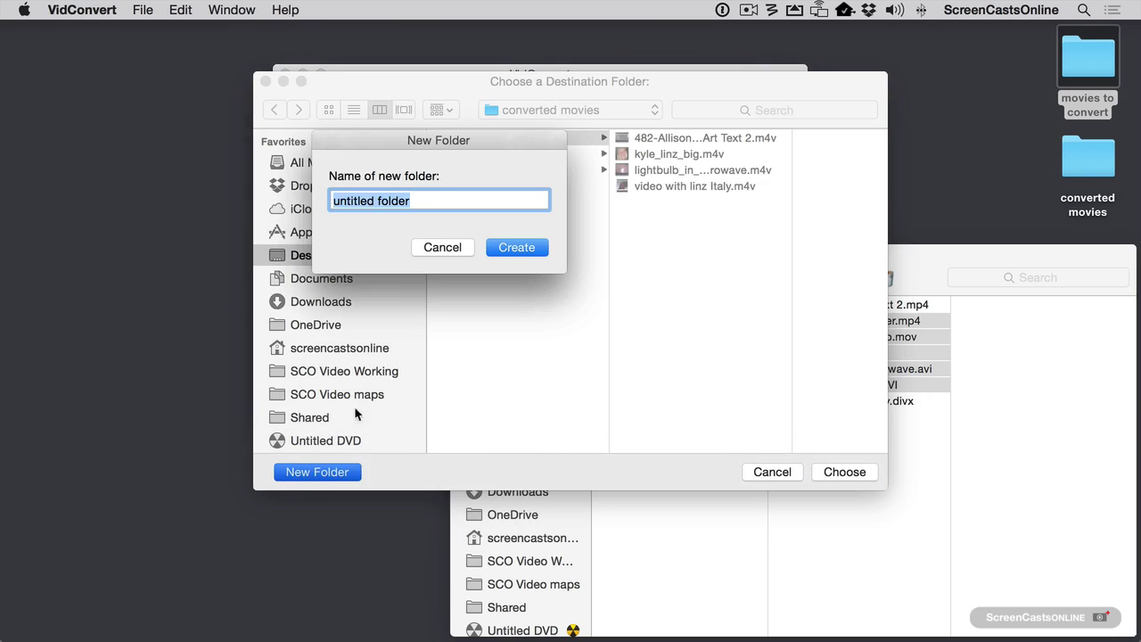
type("new")
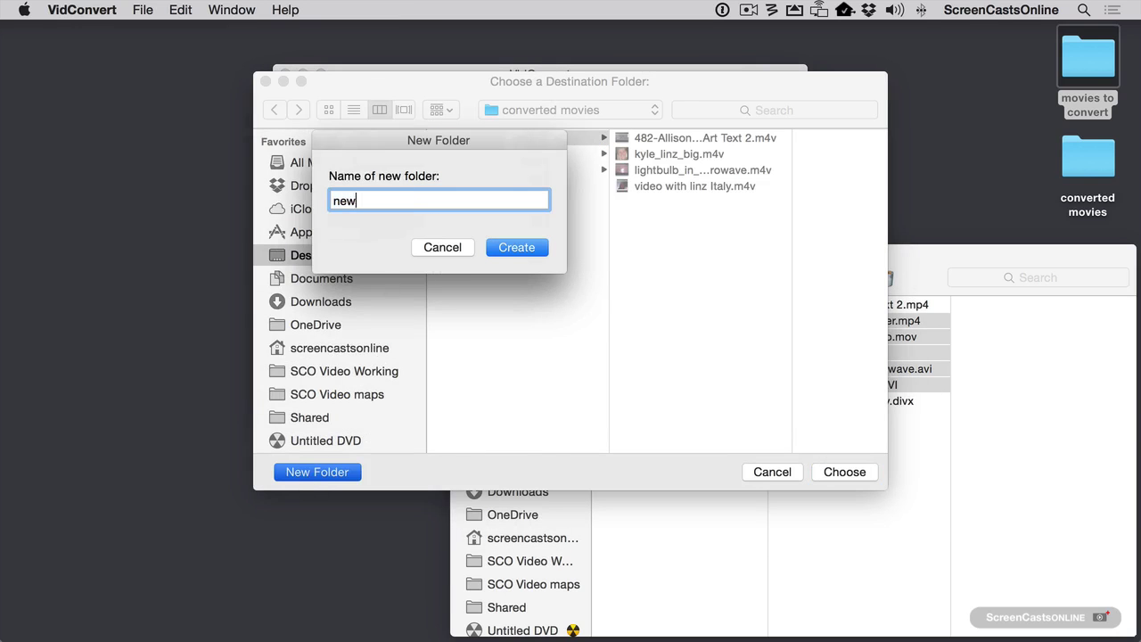
key("Return")
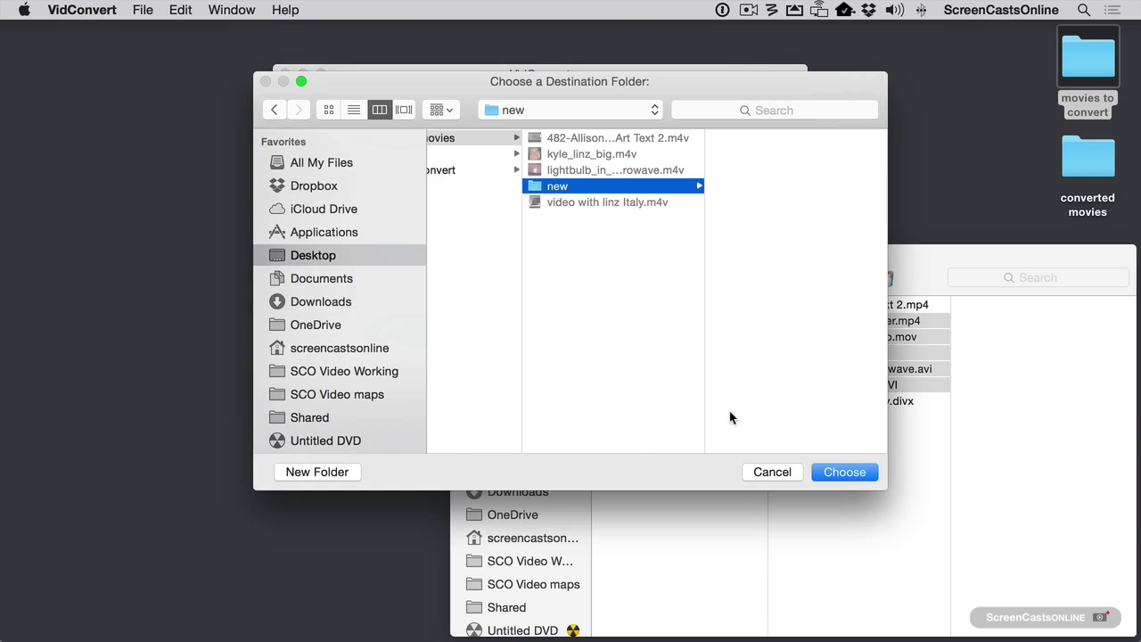
left_click(850, 472)
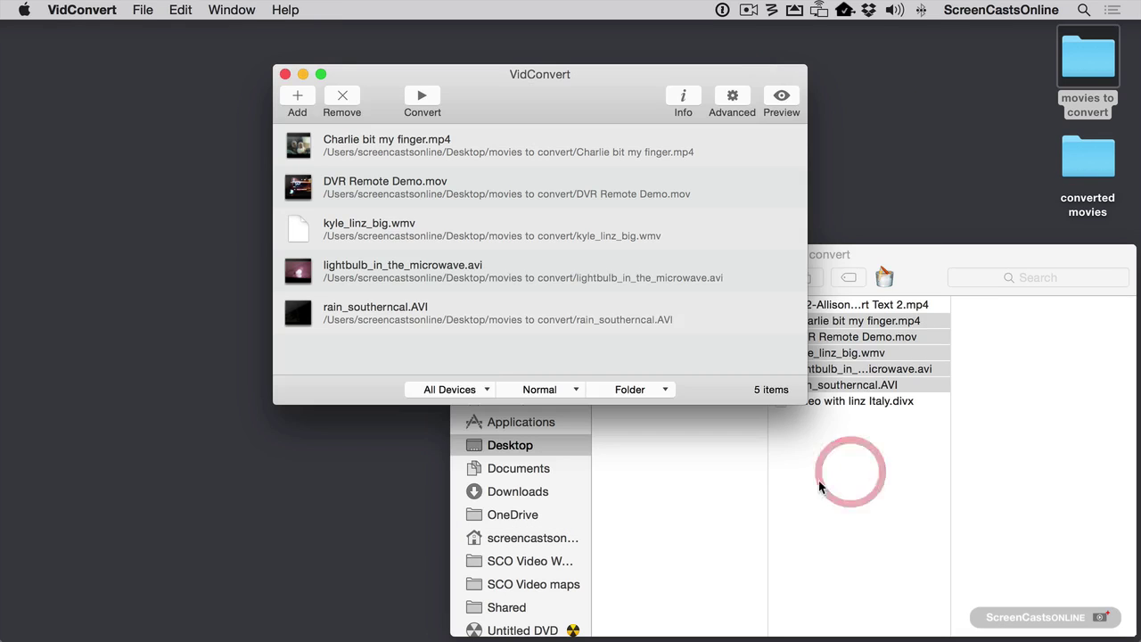
- Close the movies to convert window and start converting the five queued videos
left_click(741, 511)
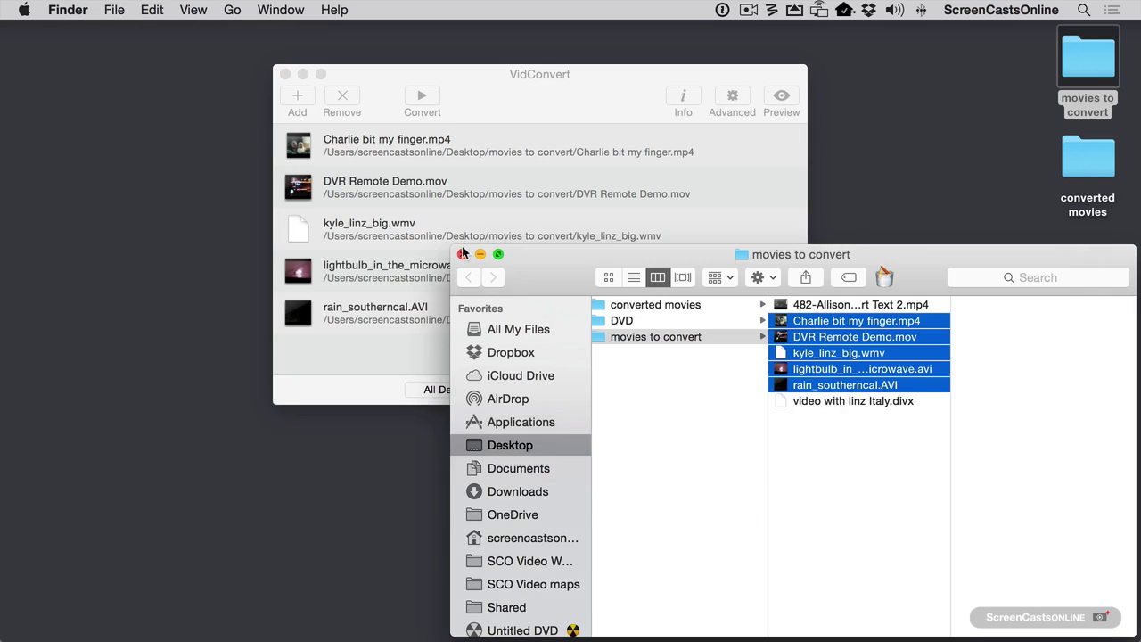
left_click(462, 253)
left_click(463, 95)
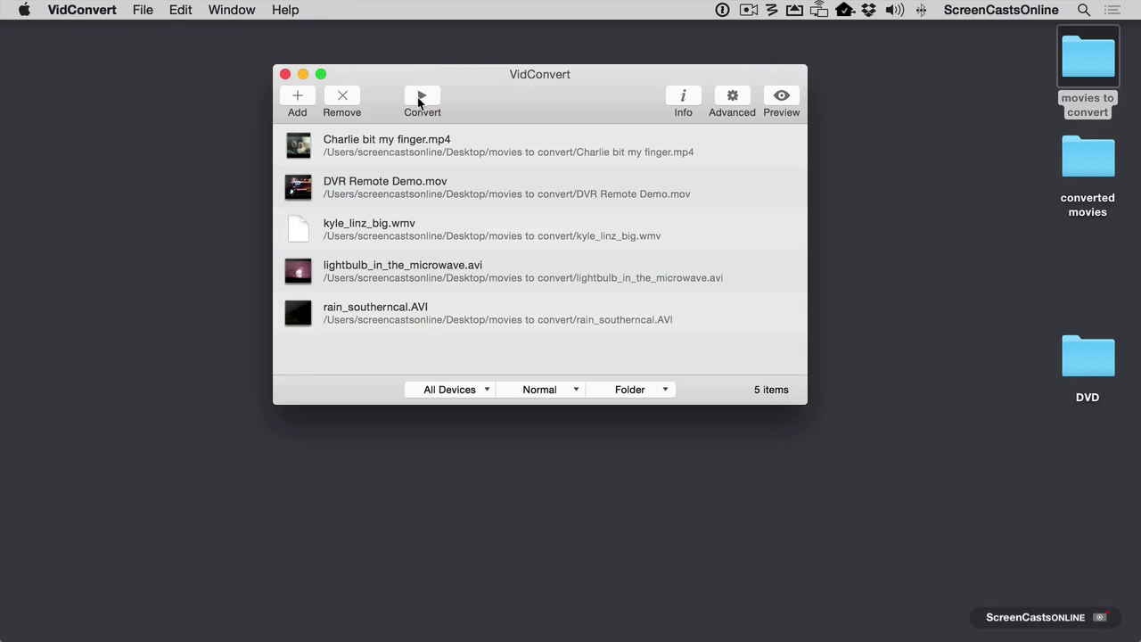
left_click(418, 102)
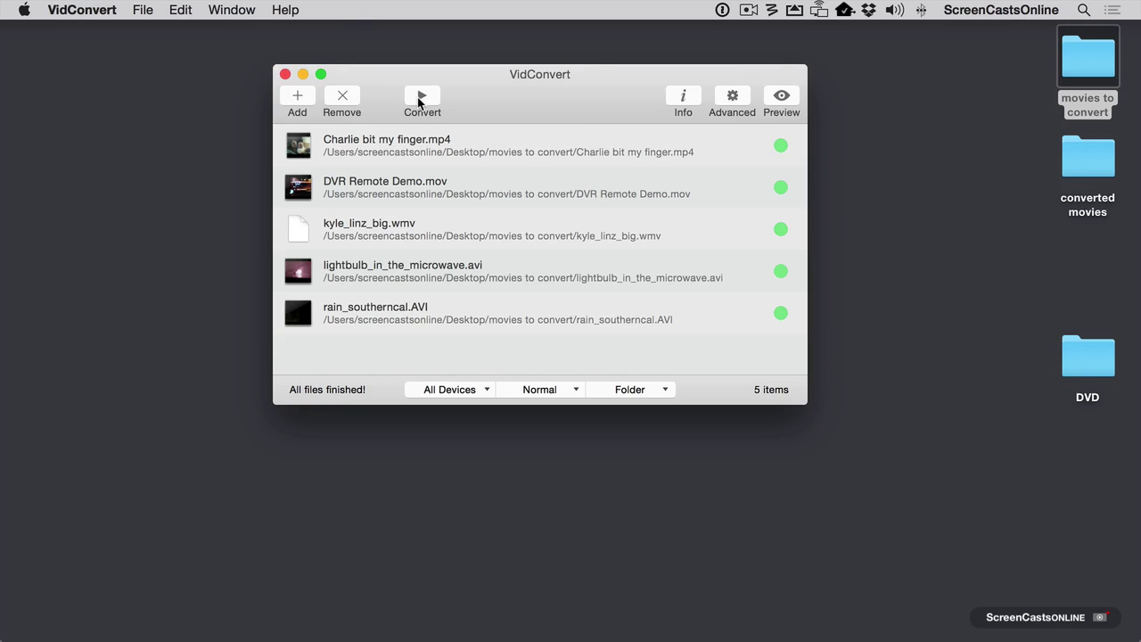
- Open converted movies > new and preview each M4V, from Charlie bit my finger.m4v to rain_southerncal.m4v
double_click(1093, 162)
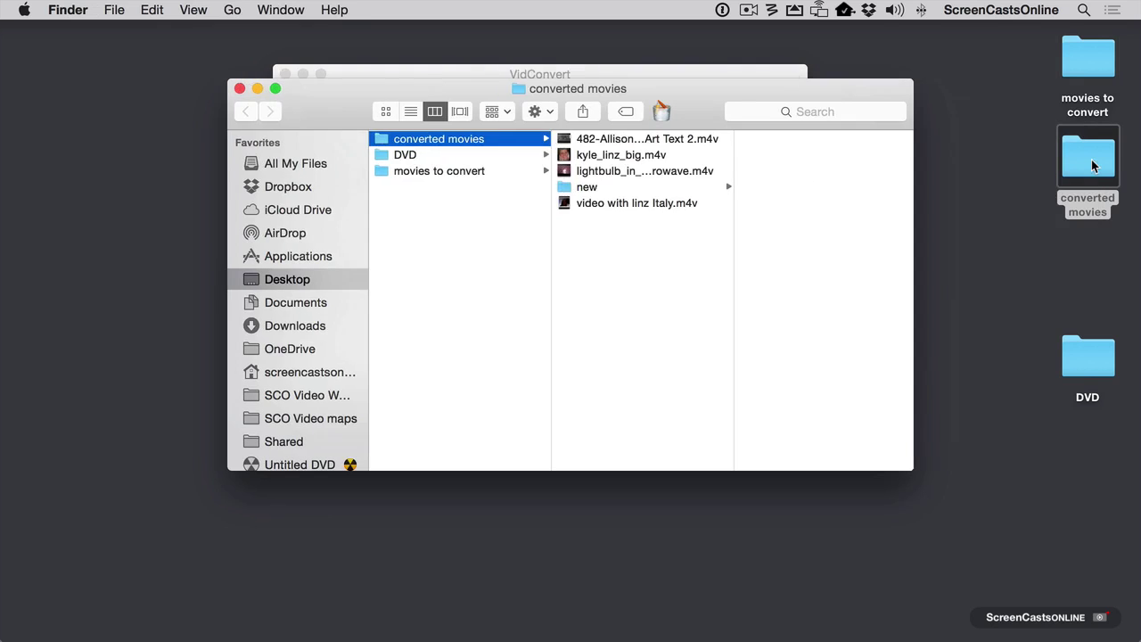
left_click(606, 187)
left_click(774, 141)
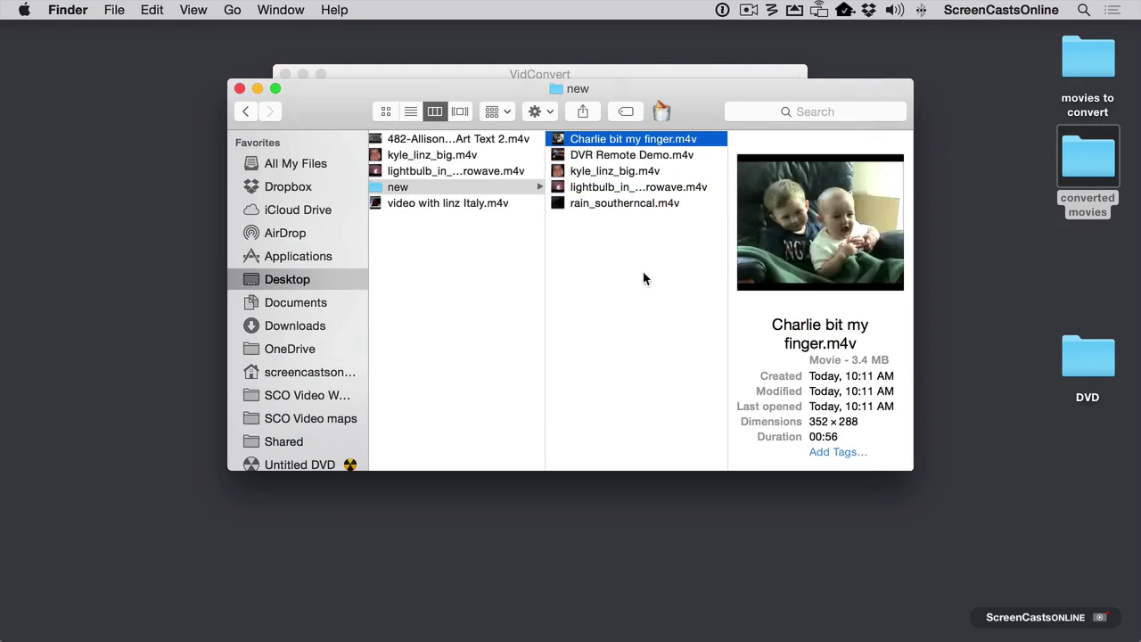
key("Down")
key("Down")
key("Down")
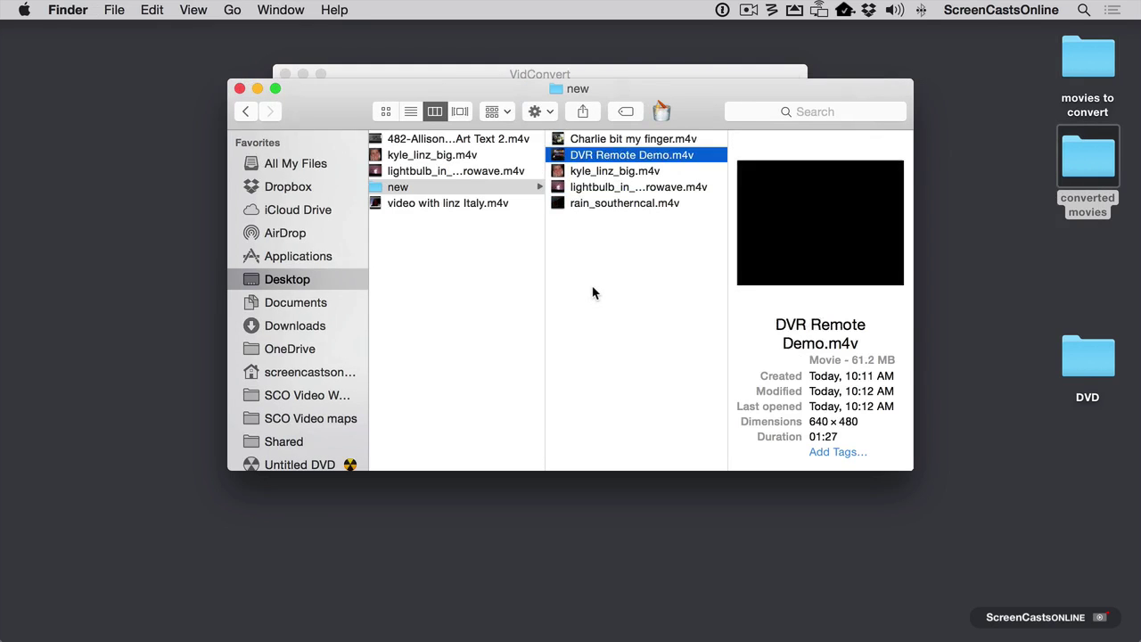
key("Down")
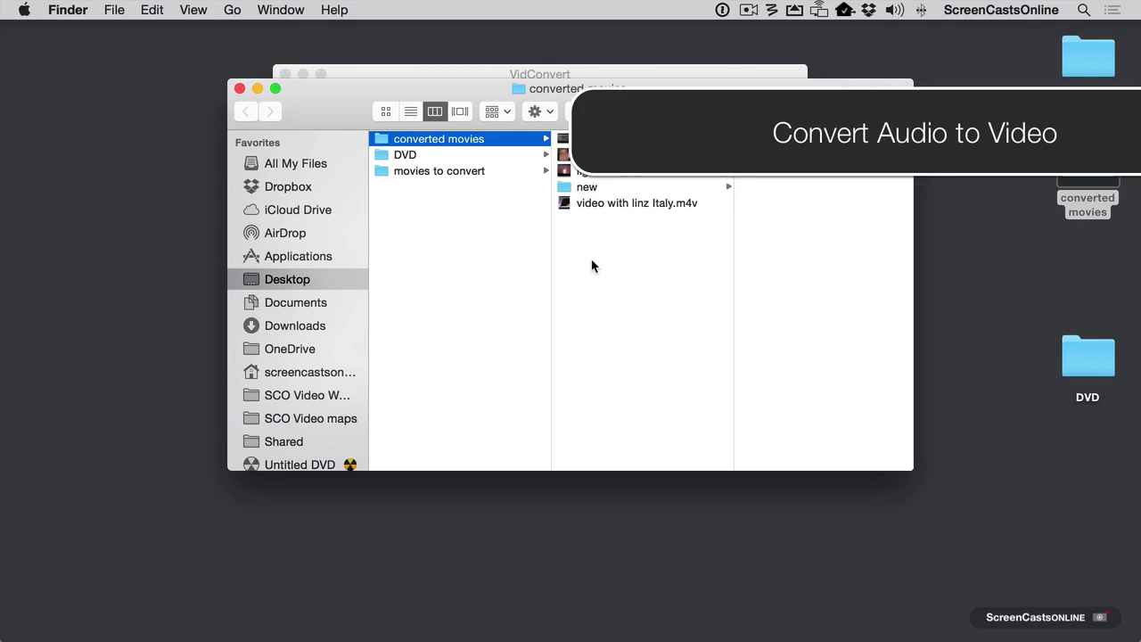
- Close the converted movies window and remove all finished videos from the VidConvert list
left_click(239, 89)
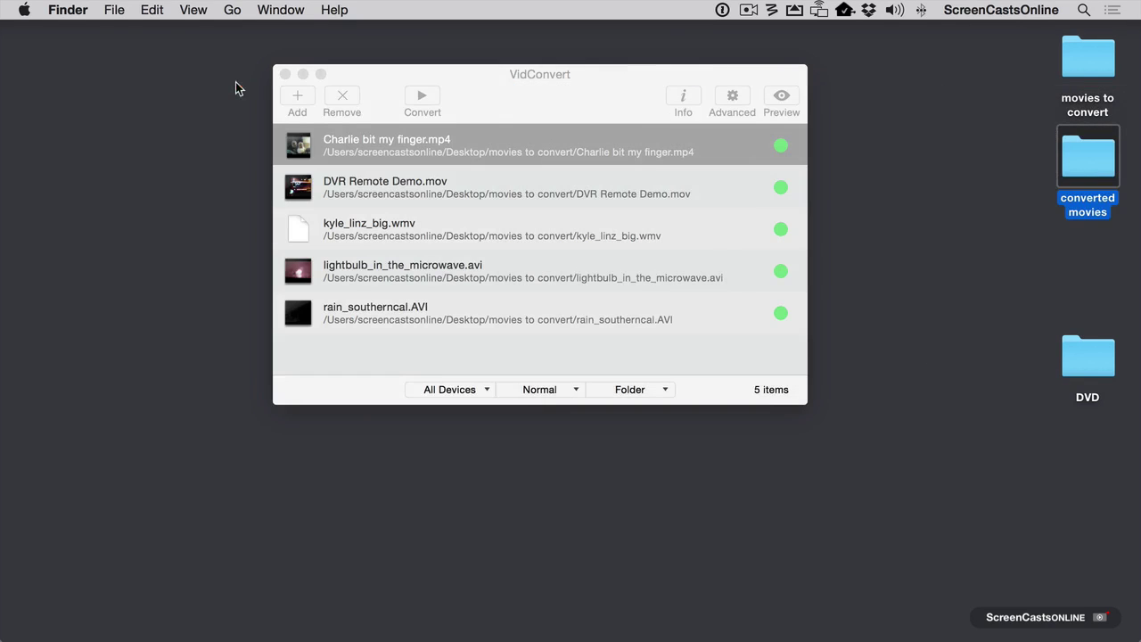
left_click(374, 104)
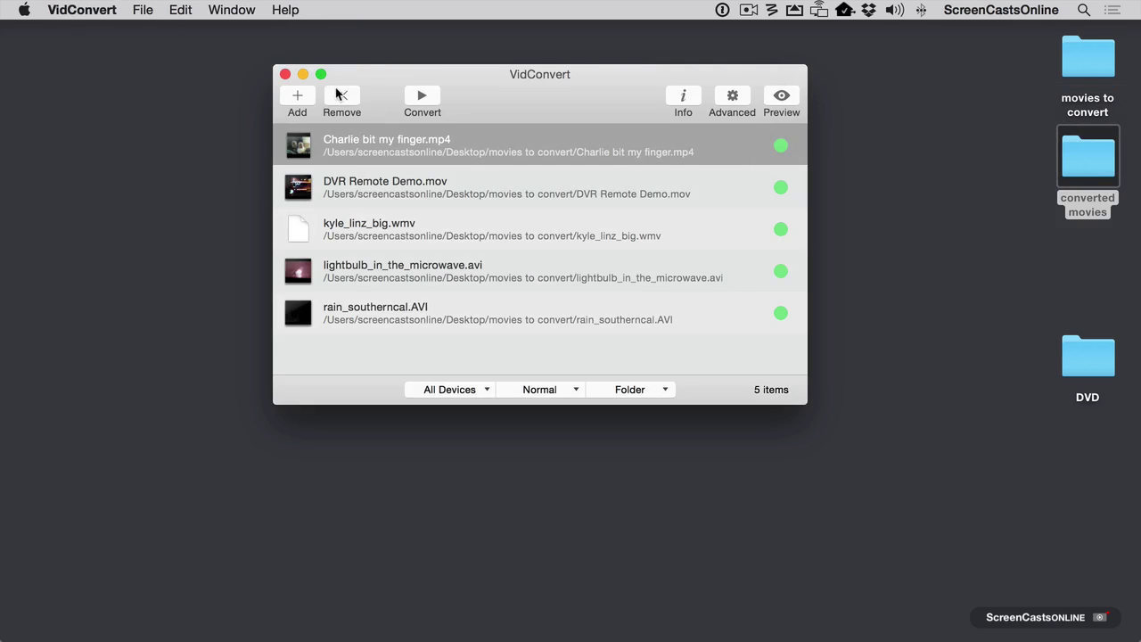
left_click(342, 98)
left_click(342, 97)
left_click(342, 97)
left_click(343, 97)
left_click(342, 97)
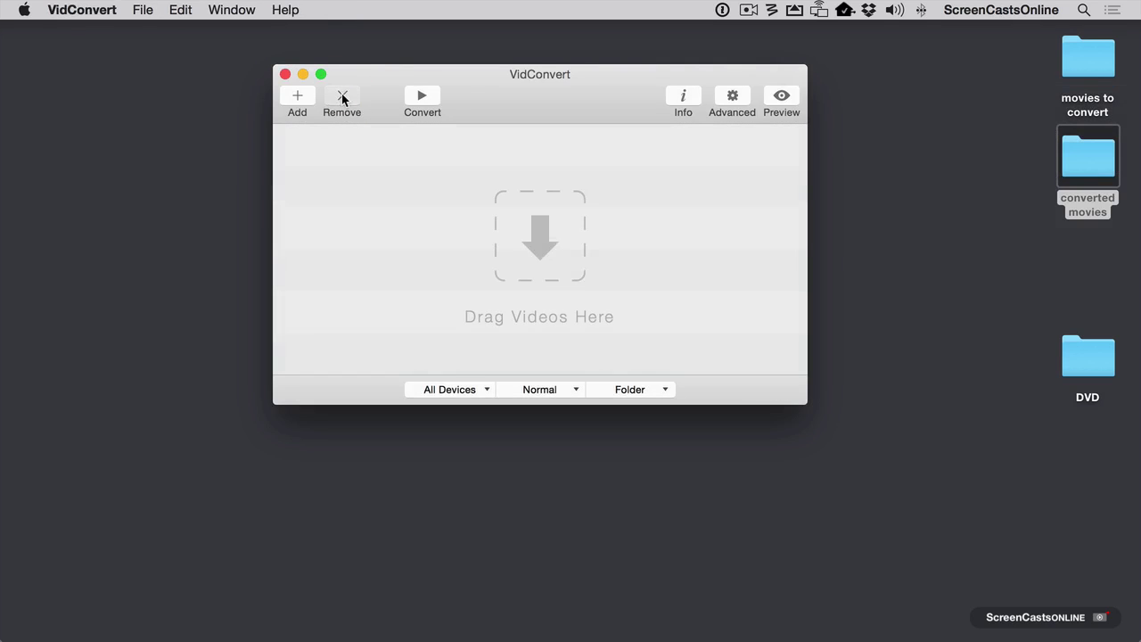
- Add Charlie bit my finger.mp4 to the list and set its output format to MP3 (.mp3)
double_click(1088, 58)
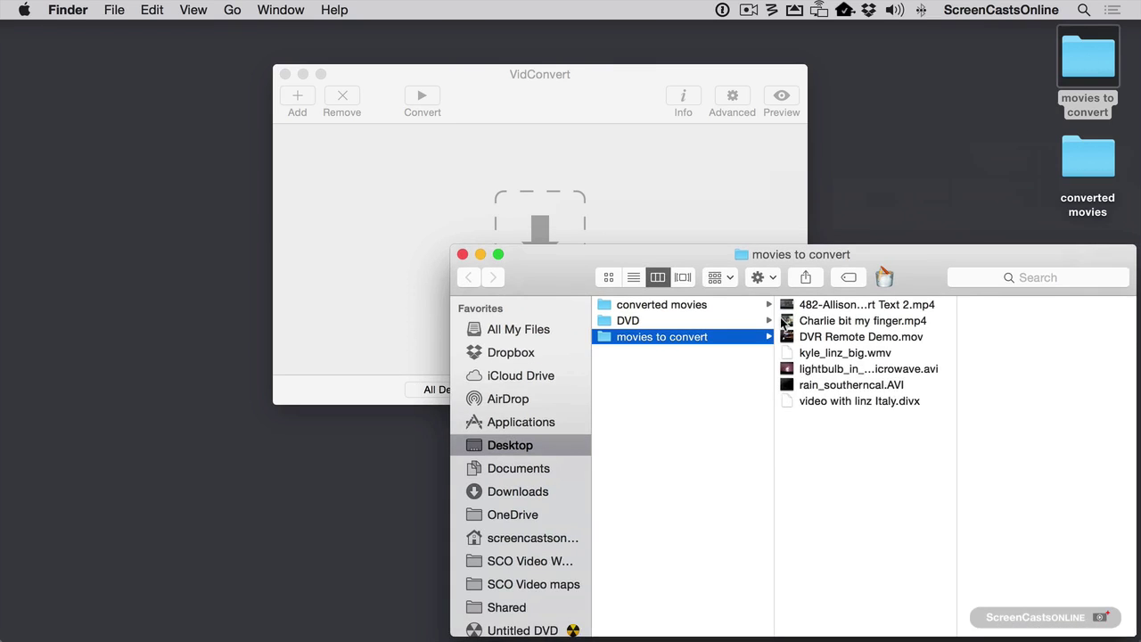
left_click(786, 325)
left_click_drag(787, 325, 488, 191)
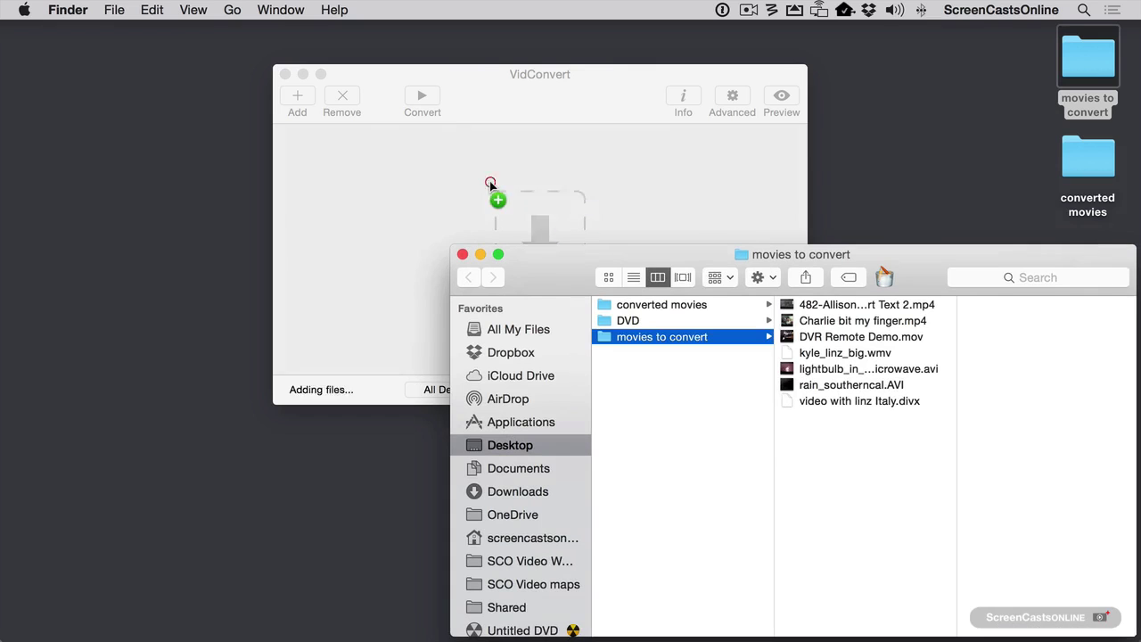
left_click(463, 255)
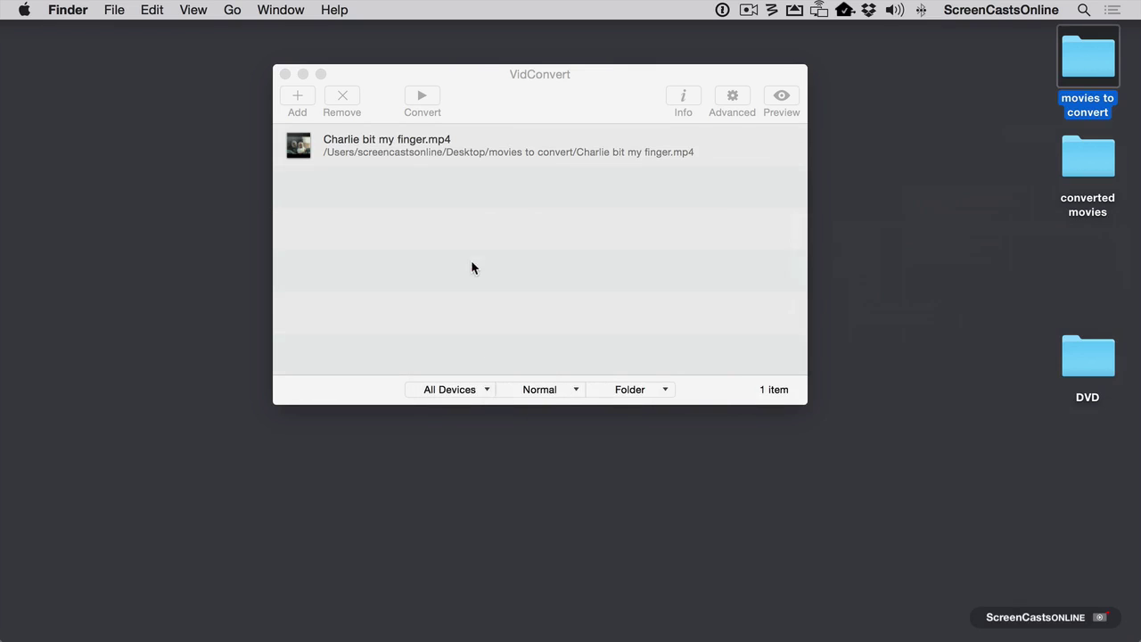
left_click(482, 393)
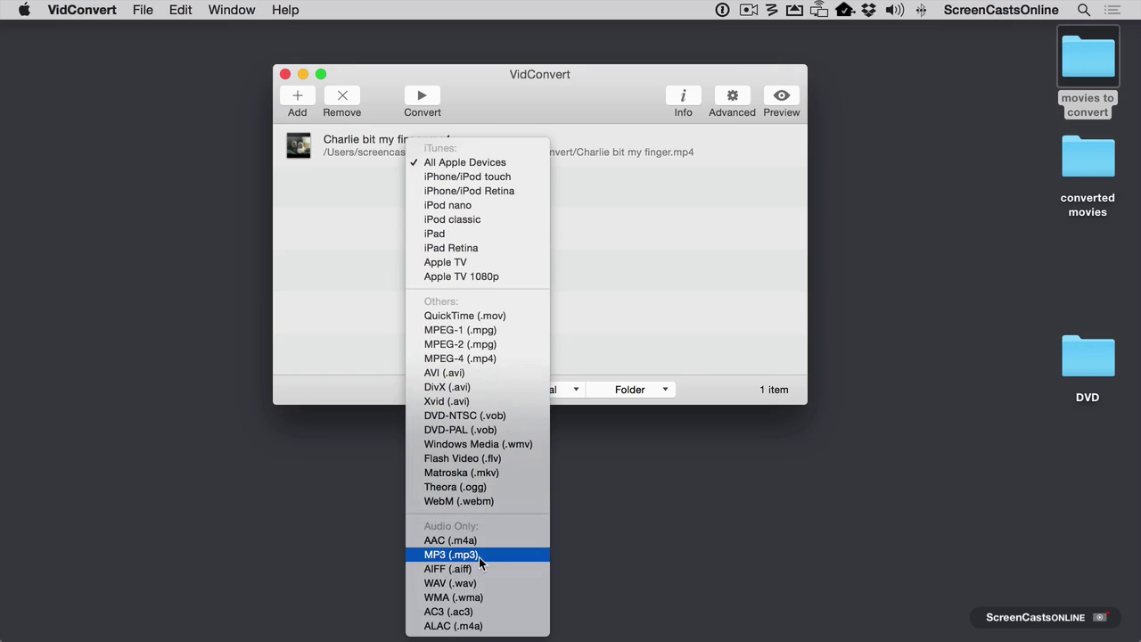
left_click(479, 558)
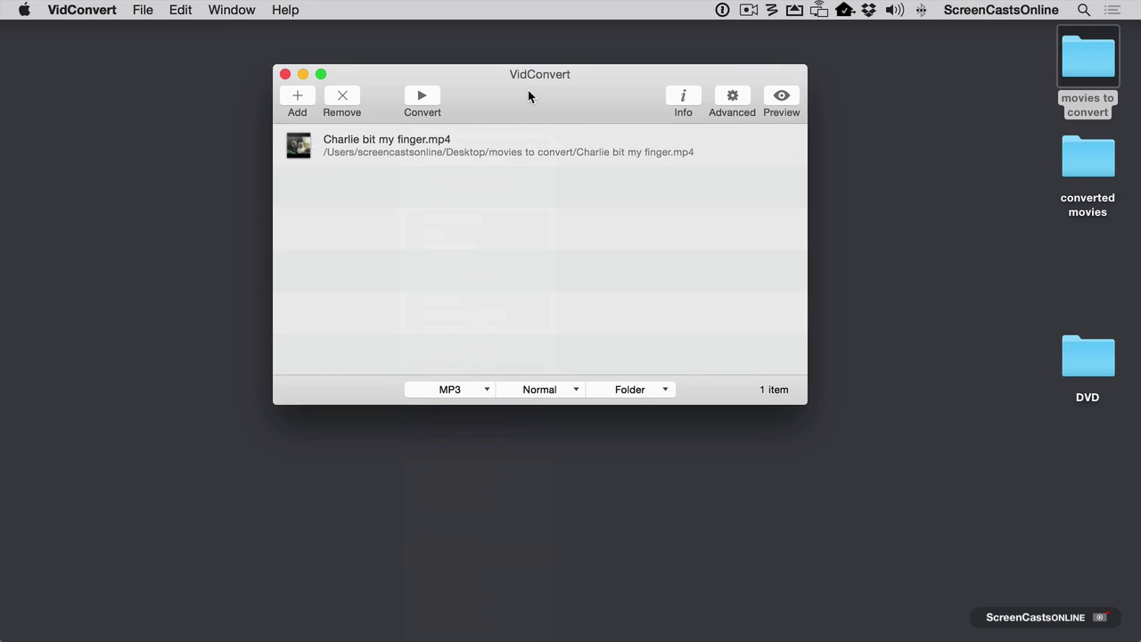
- Choose the Desktop as the destination folder and convert the clip to Charlie bit my finger.mp3
left_click(636, 399)
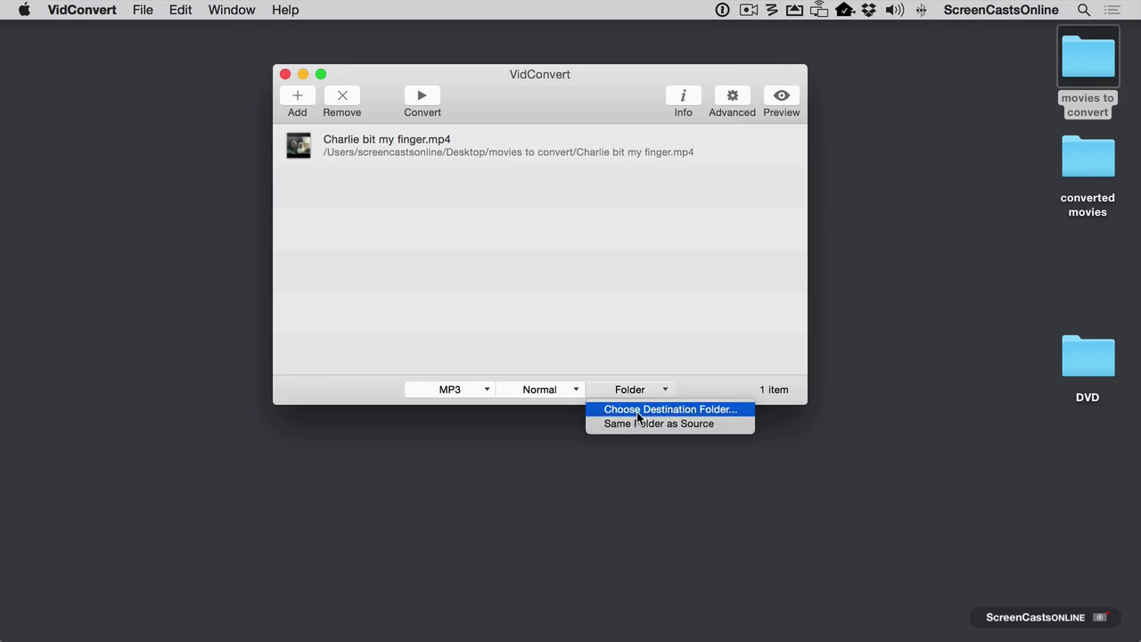
left_click(638, 413)
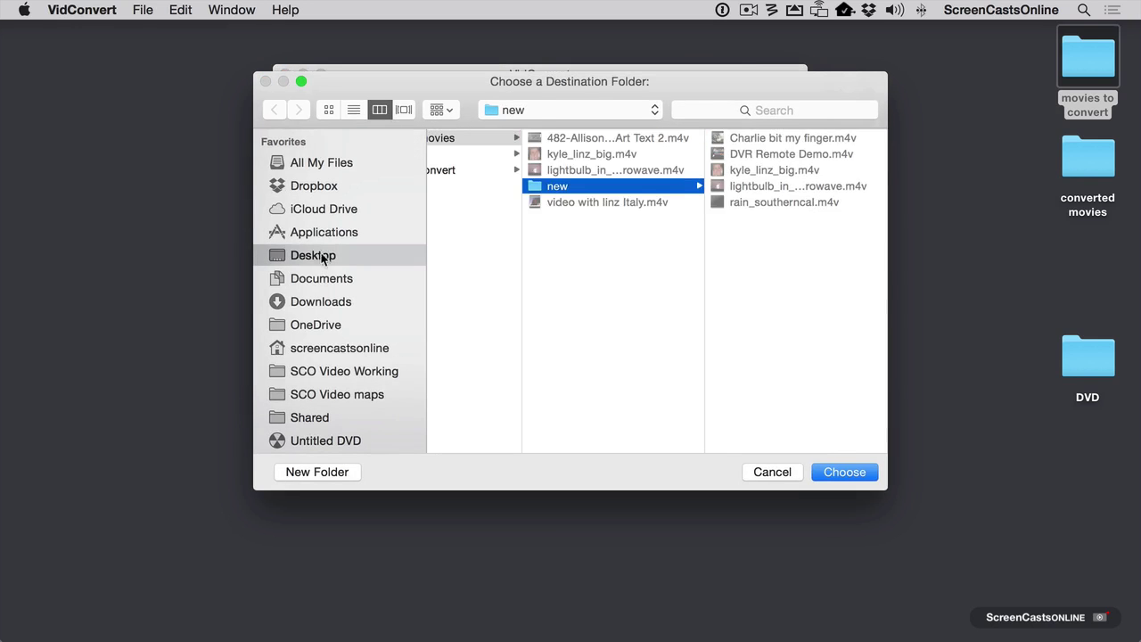
left_click(323, 257)
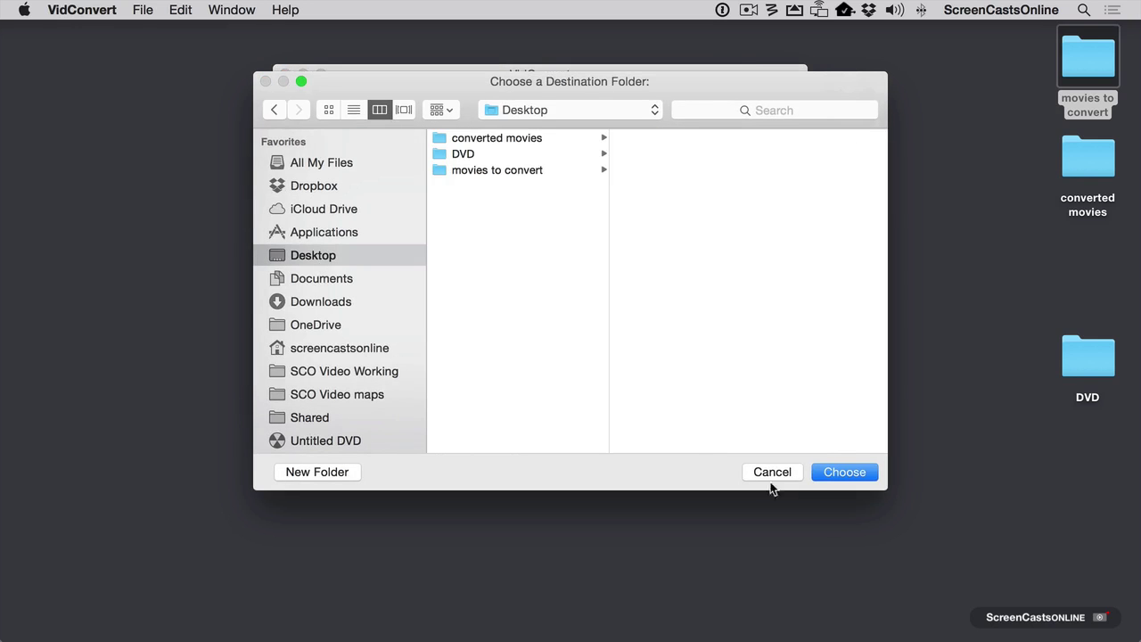
left_click(844, 472)
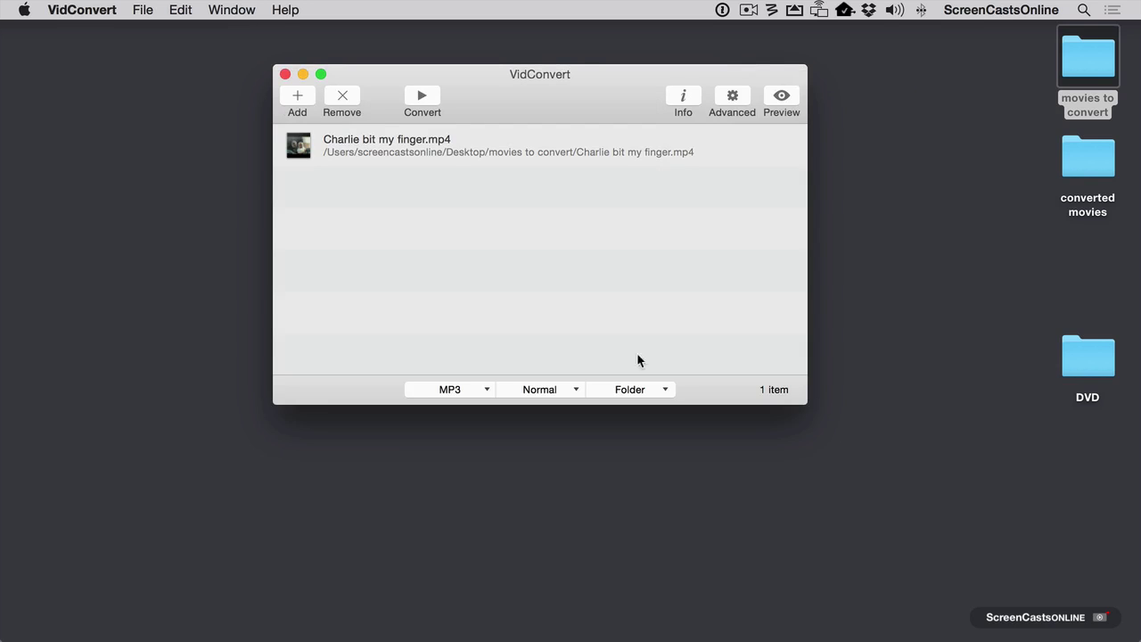
left_click(420, 97)
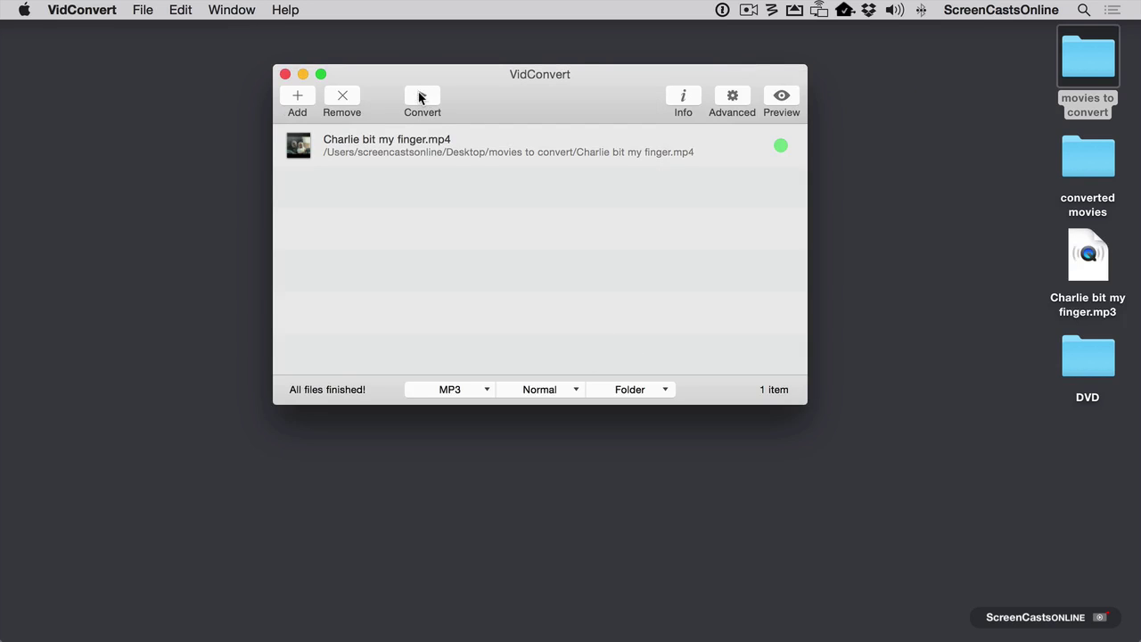
mouse_move(1089, 268)
- Play Charlie bit my finger.mp3 in QuickTime to about 00:06, pause it, and return to VidConvert
double_click(1106, 280)
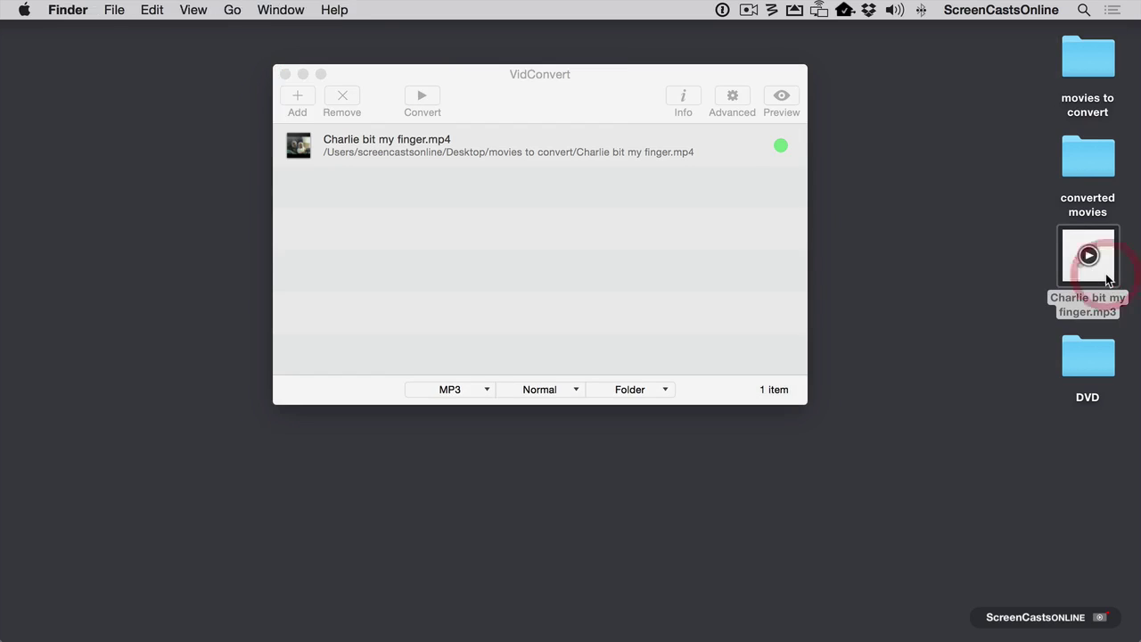
left_click(171, 129)
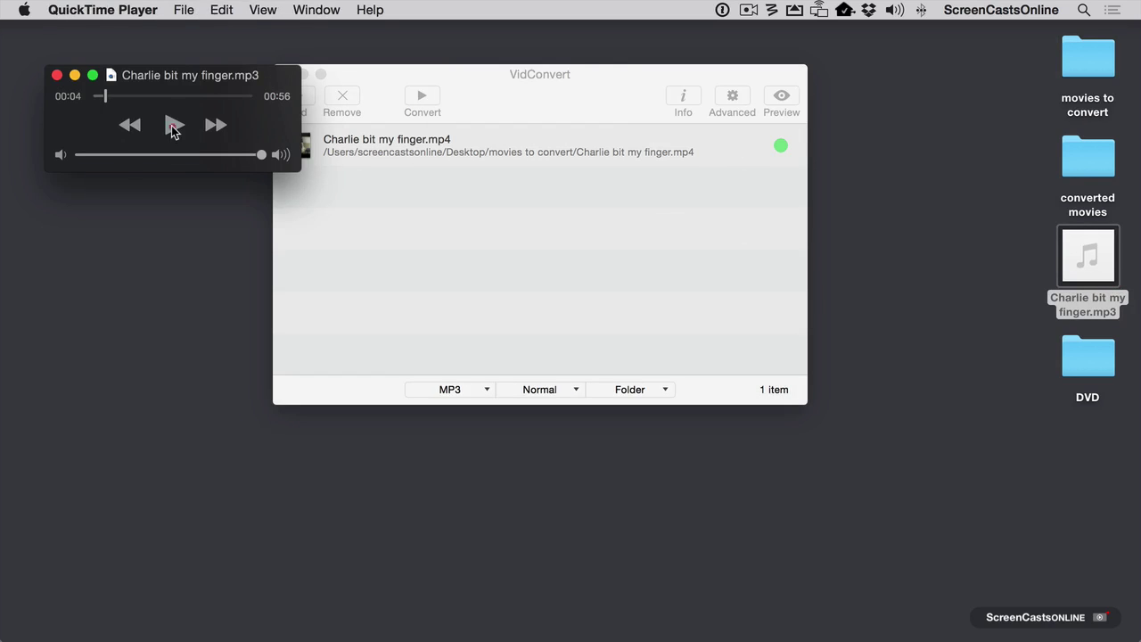
left_click(171, 125)
left_click(173, 130)
left_click(416, 254)
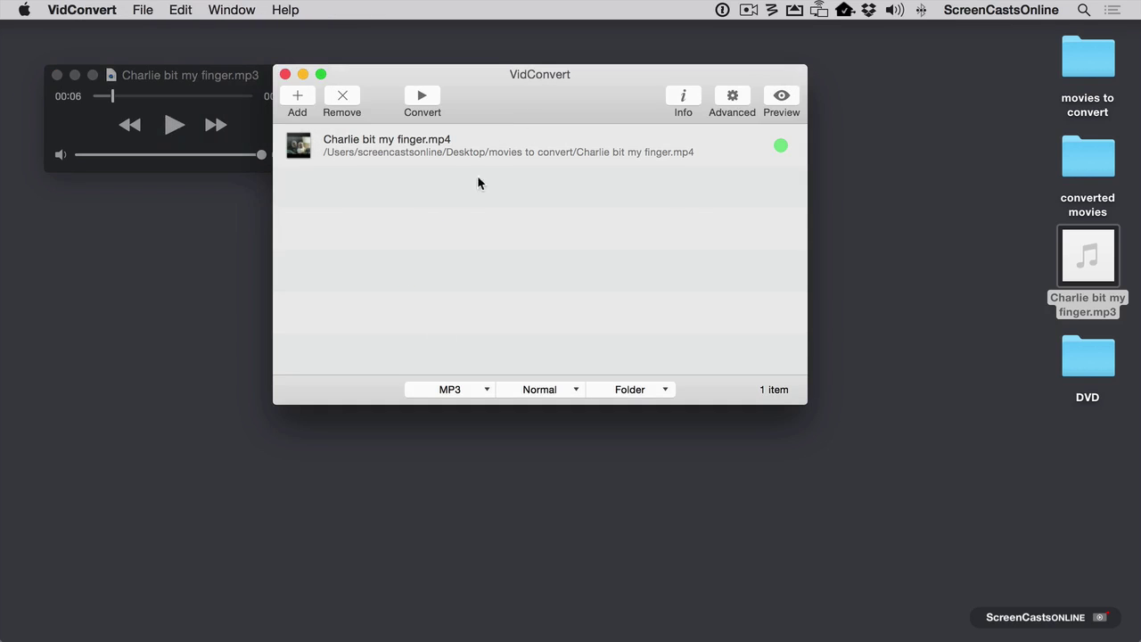